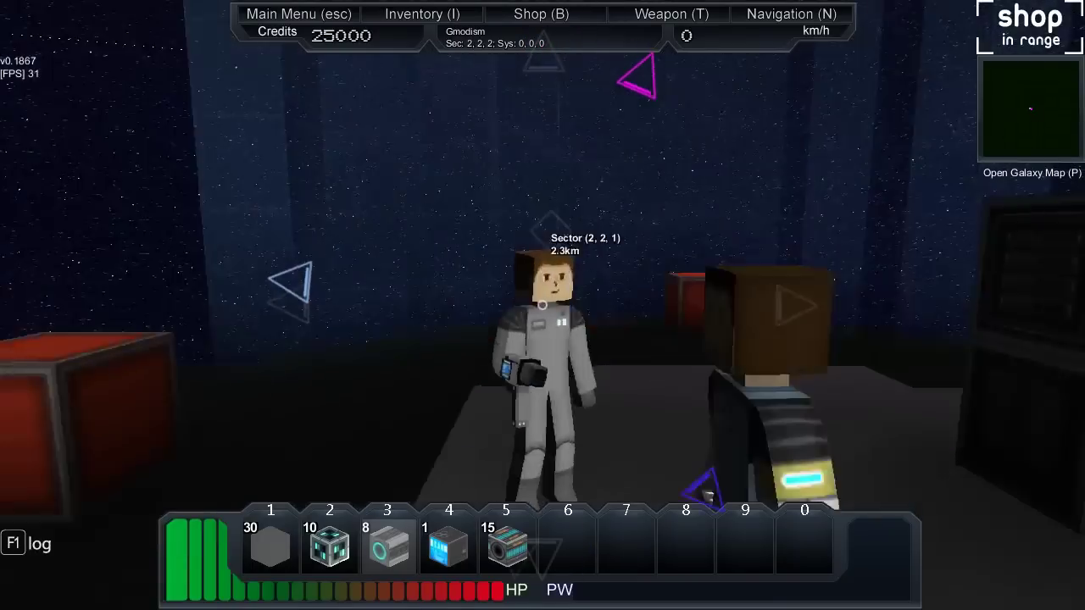
pyautogui.scroll(1, 543, 306)
pyautogui.scroll(1, 542, 305)
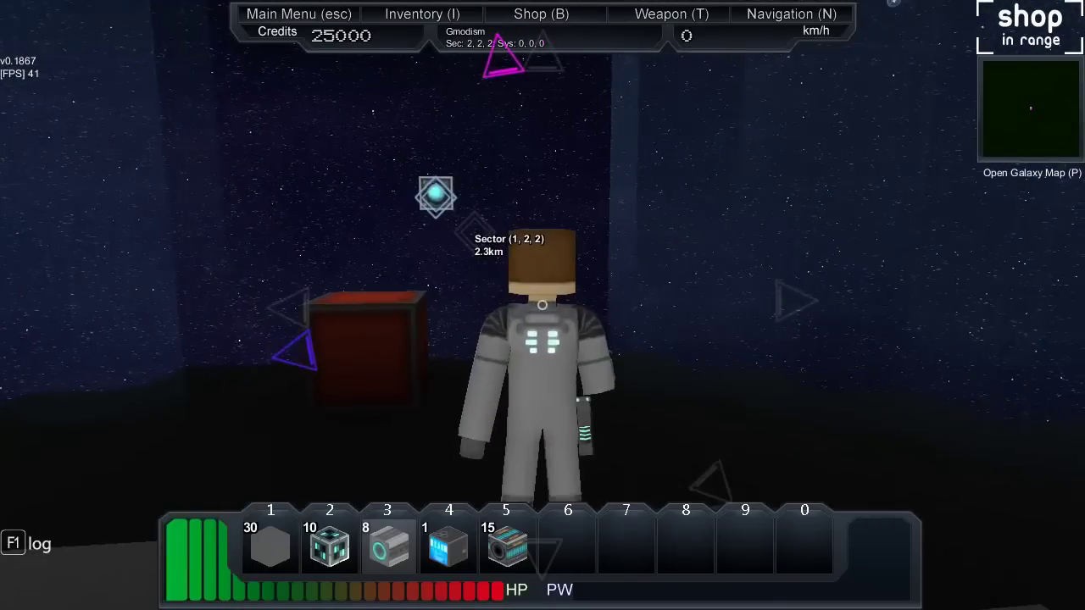
pyautogui.scroll(1, 543, 305)
pyautogui.scroll(1, 543, 305)
pyautogui.scroll(1, 543, 305)
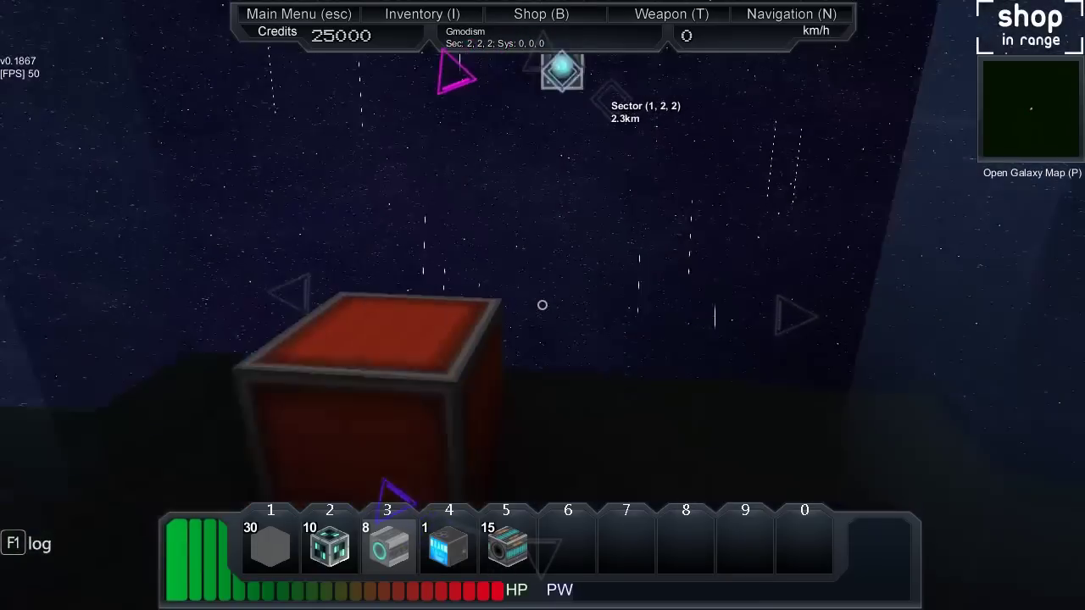
# Step: Enter build mode on the platform's core and swing the view back around it
pyautogui.press('r')
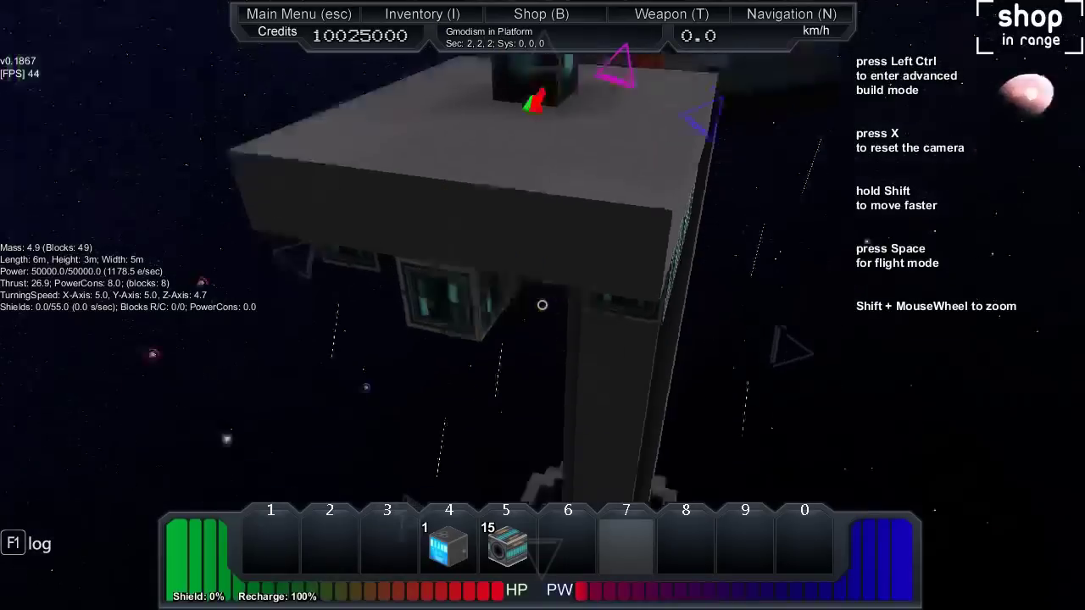
pyautogui.press('s')
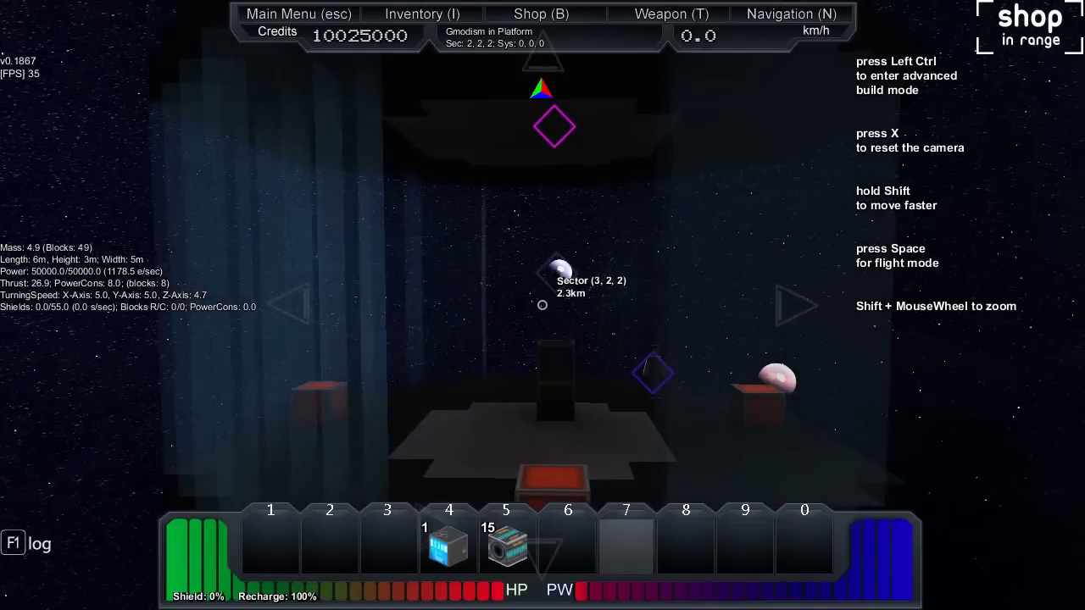
# Step: In the Ship > Weapons shop, buy one Cannon Computer and extra Cannon Barrels
pyautogui.press('b')
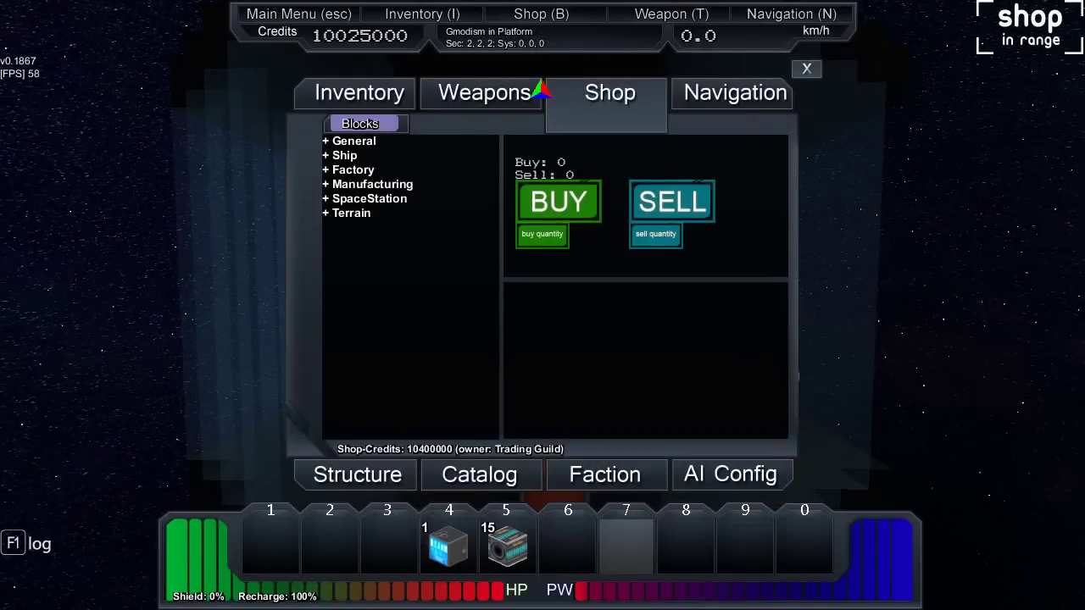
pyautogui.click(353, 141)
pyautogui.click(344, 155)
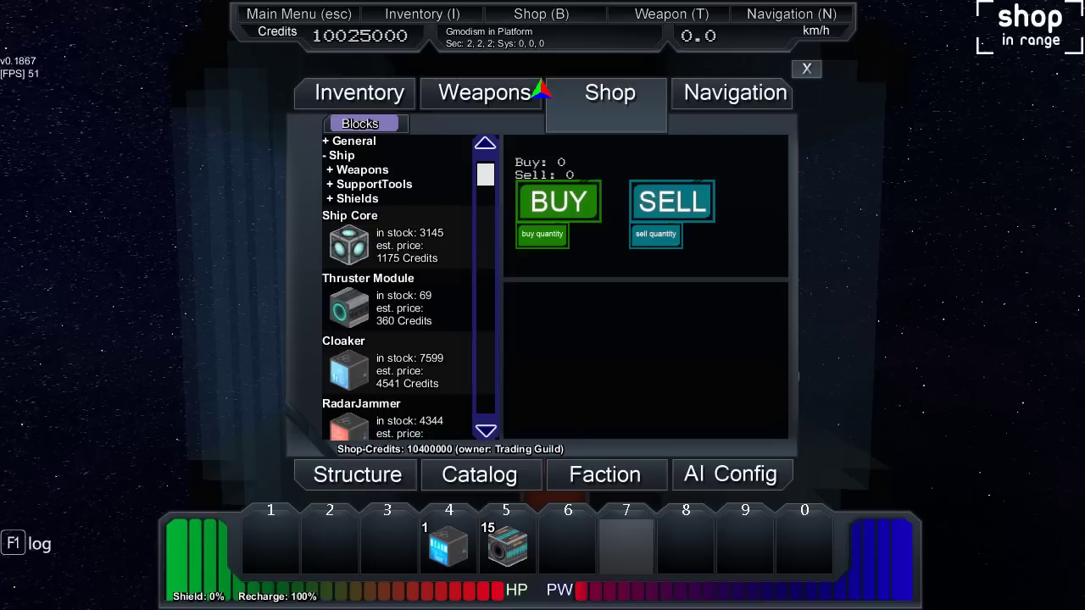
pyautogui.click(362, 170)
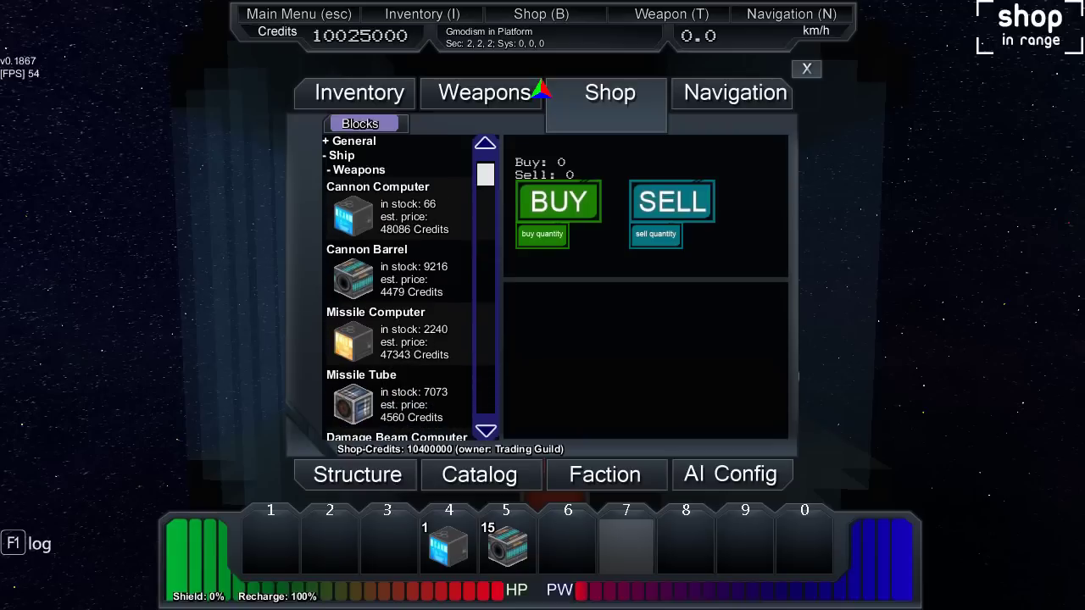
pyautogui.click(377, 203)
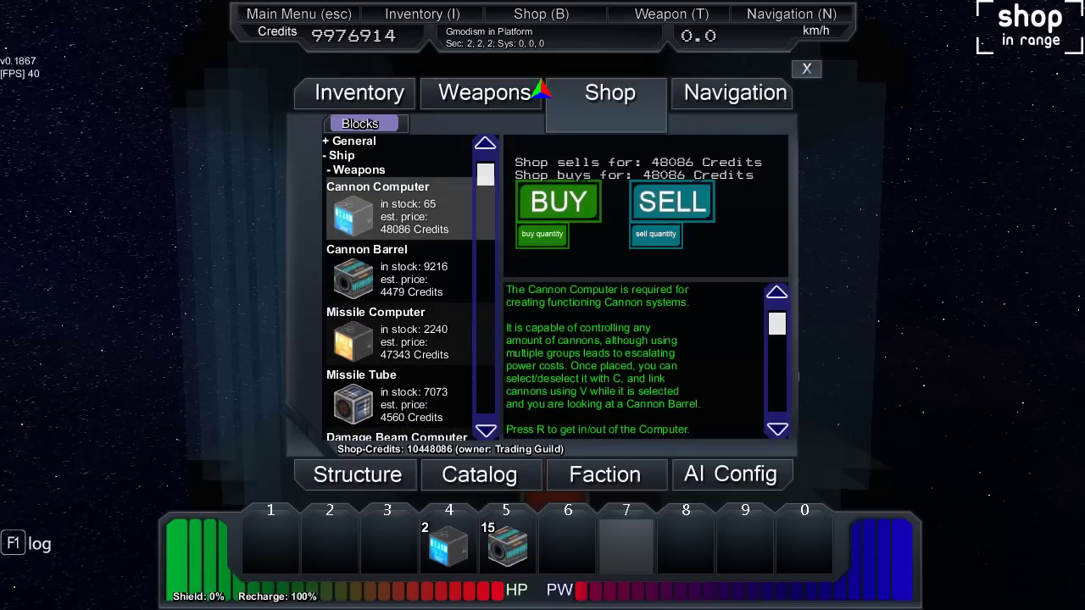
pyautogui.click(366, 249)
pyautogui.click(558, 201)
pyautogui.click(559, 201)
pyautogui.click(559, 201)
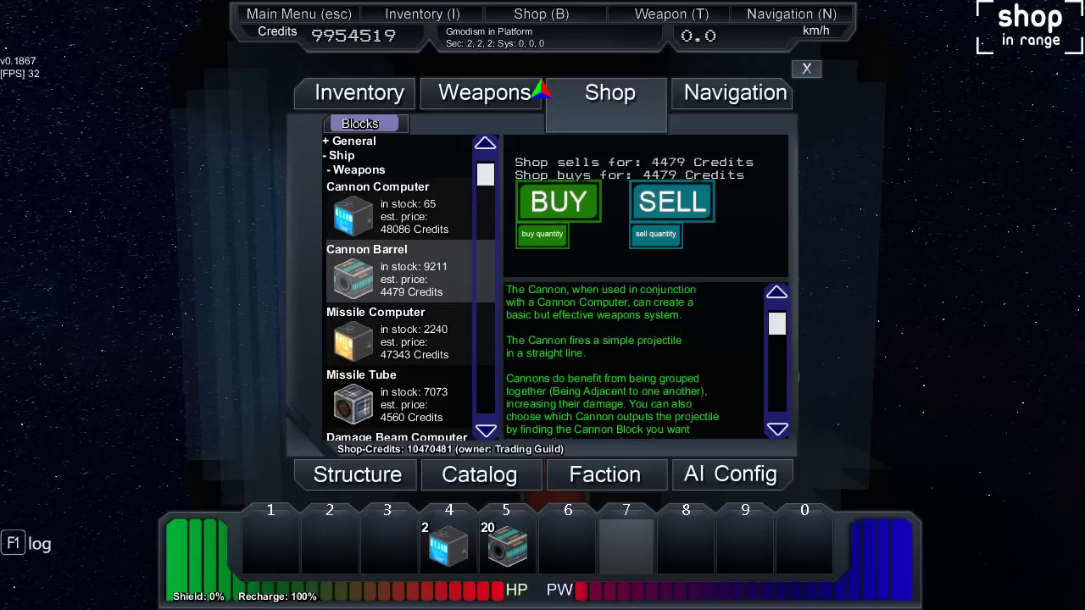
# Step: Buy two Missile Computers and 10 Missile Tubes
pyautogui.click(375, 312)
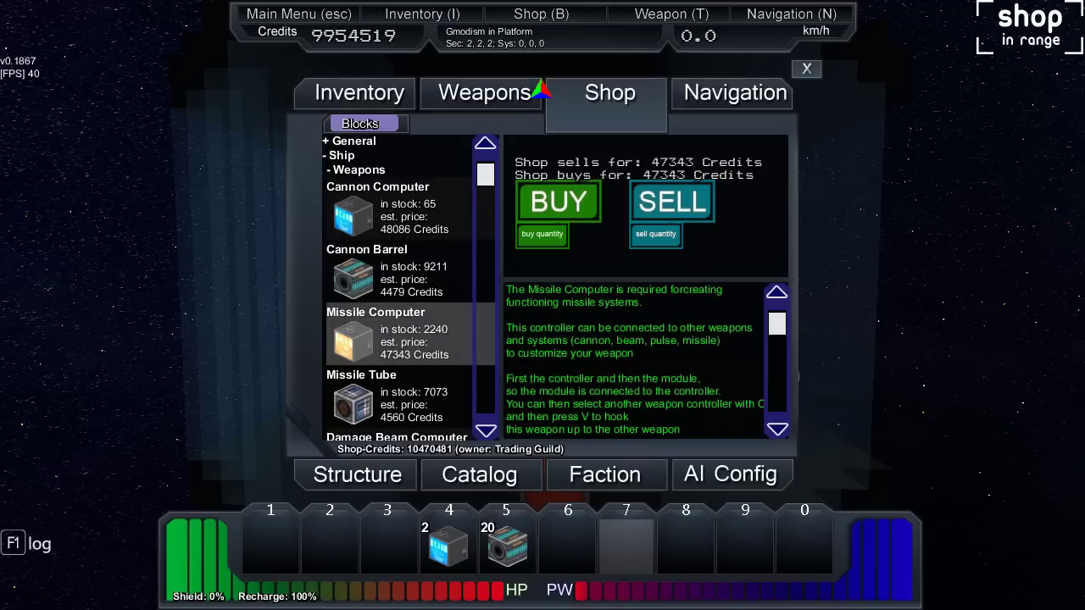
pyautogui.click(558, 201)
pyautogui.click(558, 201)
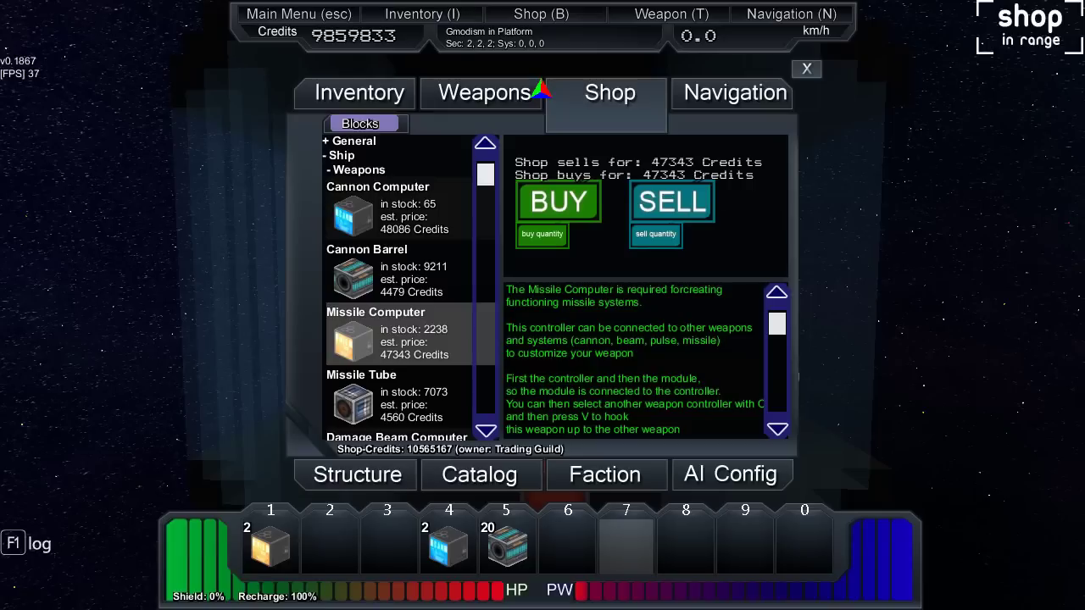
pyautogui.click(361, 375)
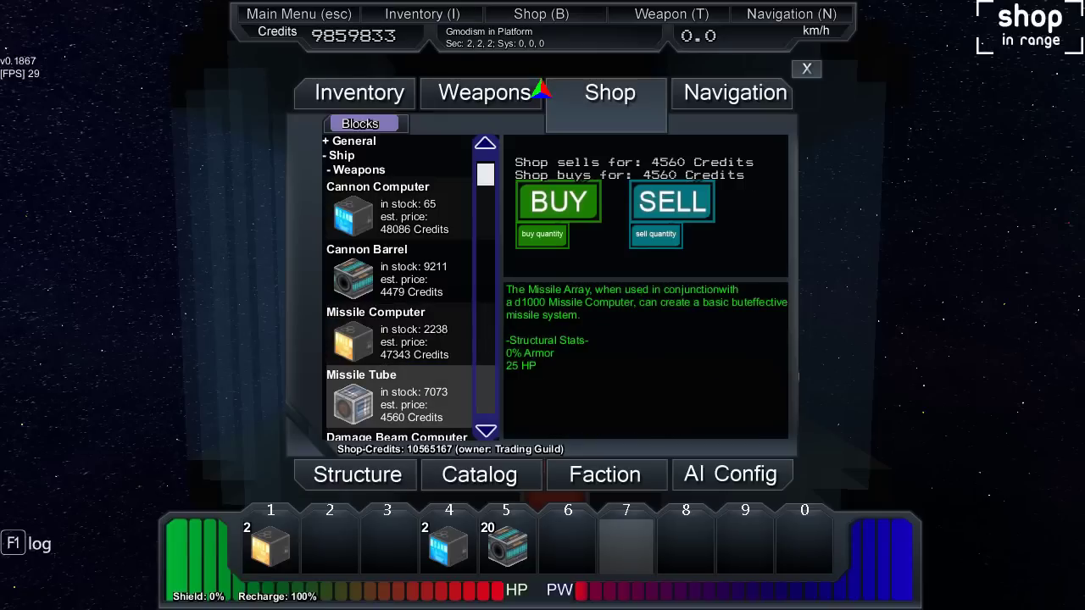
pyautogui.click(542, 234)
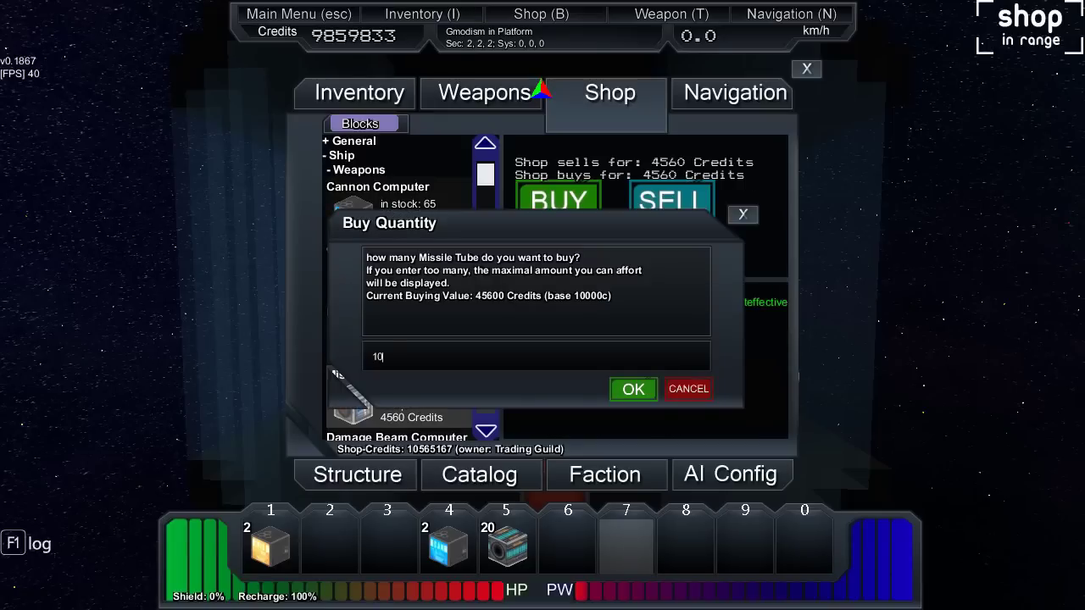
pyautogui.press('Return')
pyautogui.scroll(-1, 398, 289)
pyautogui.scroll(-1, 398, 288)
pyautogui.scroll(-1, 398, 288)
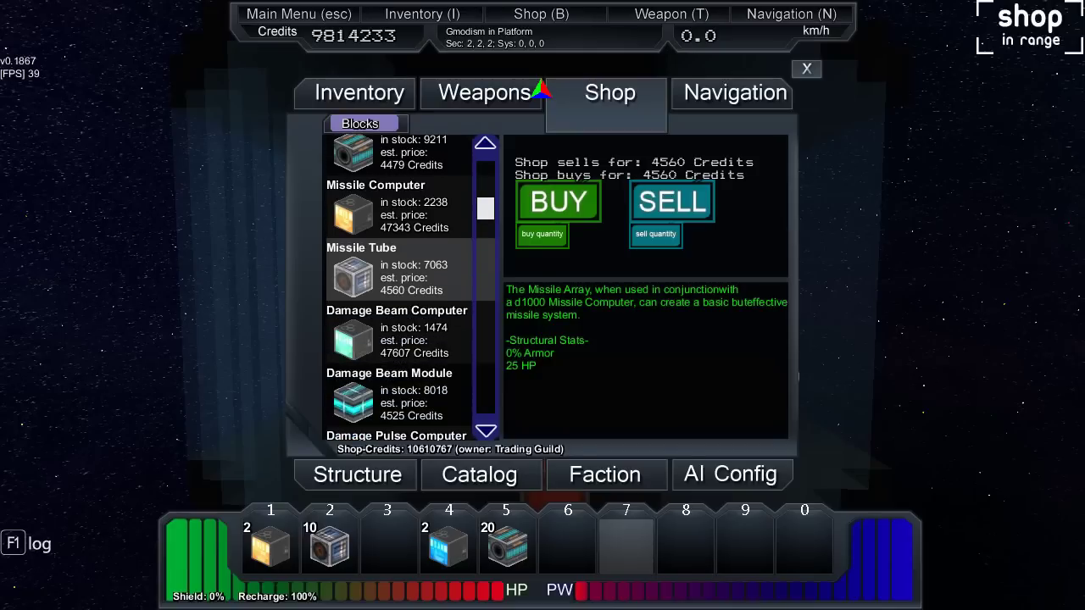
# Step: Buy Damage Beam and Damage Pulse computers with 10 modules each, then close the shop
pyautogui.click(397, 332)
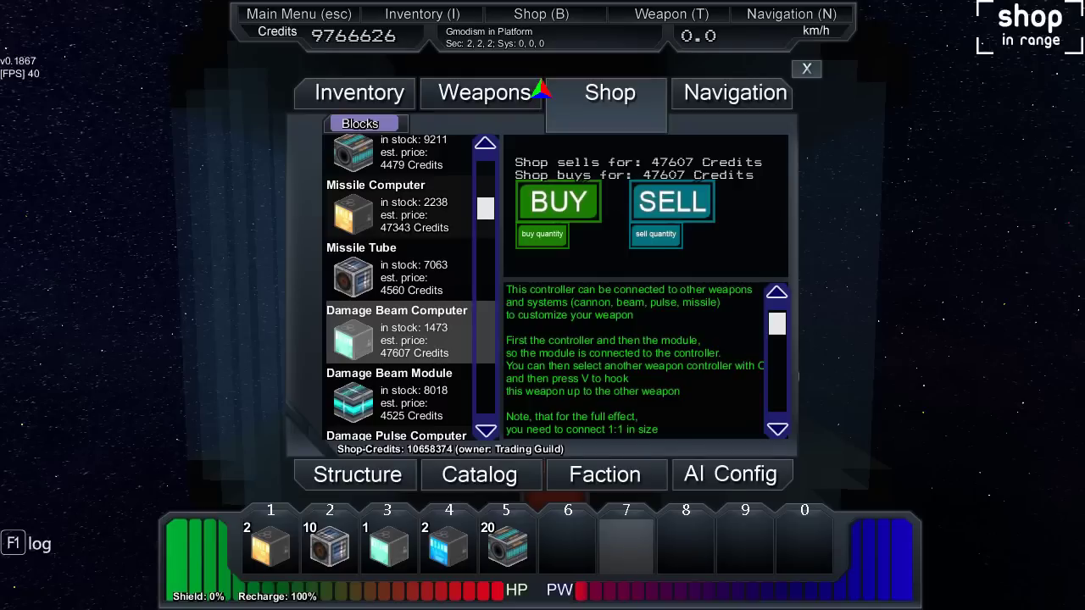
pyautogui.click(330, 377)
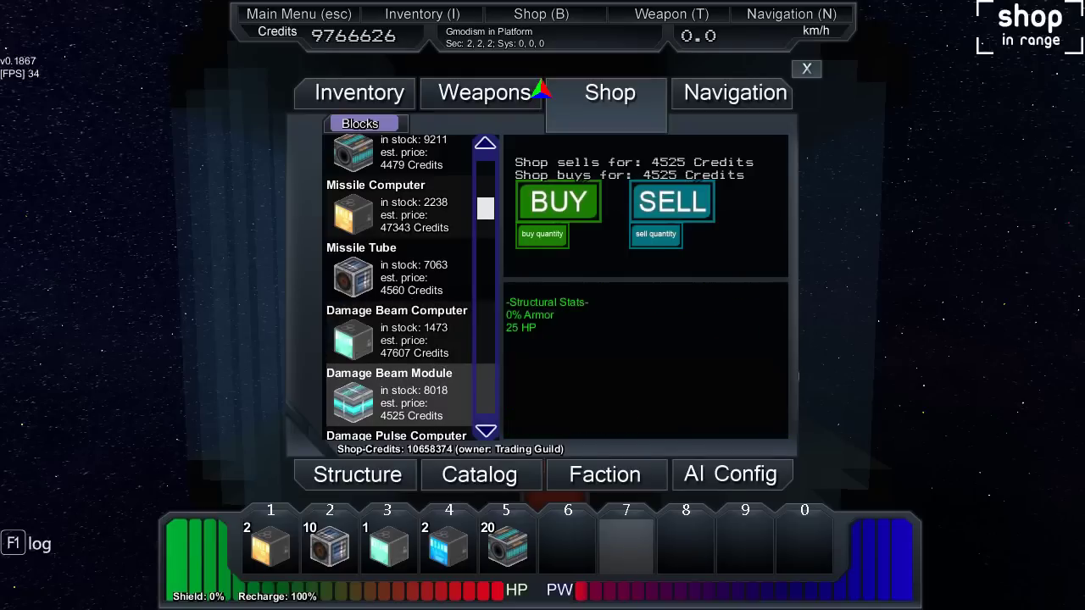
pyautogui.doubleClick(330, 377)
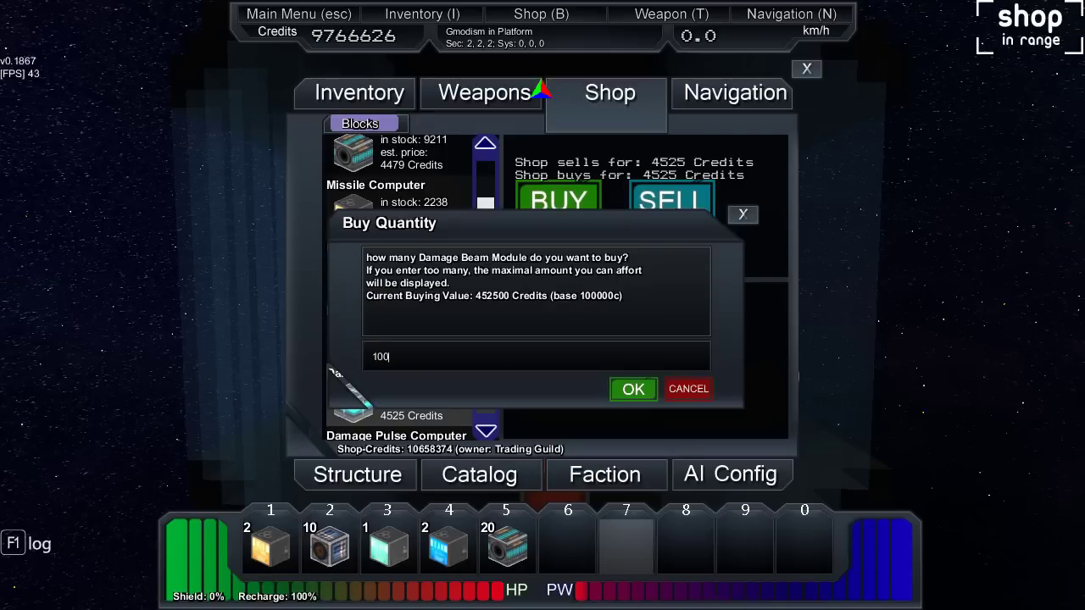
pyautogui.write('10')
pyautogui.press('Return')
pyautogui.scroll(-1, 399, 288)
pyautogui.scroll(-2, 398, 288)
pyautogui.scroll(-1, 398, 288)
pyautogui.scroll(-1, 399, 289)
pyautogui.click(396, 254)
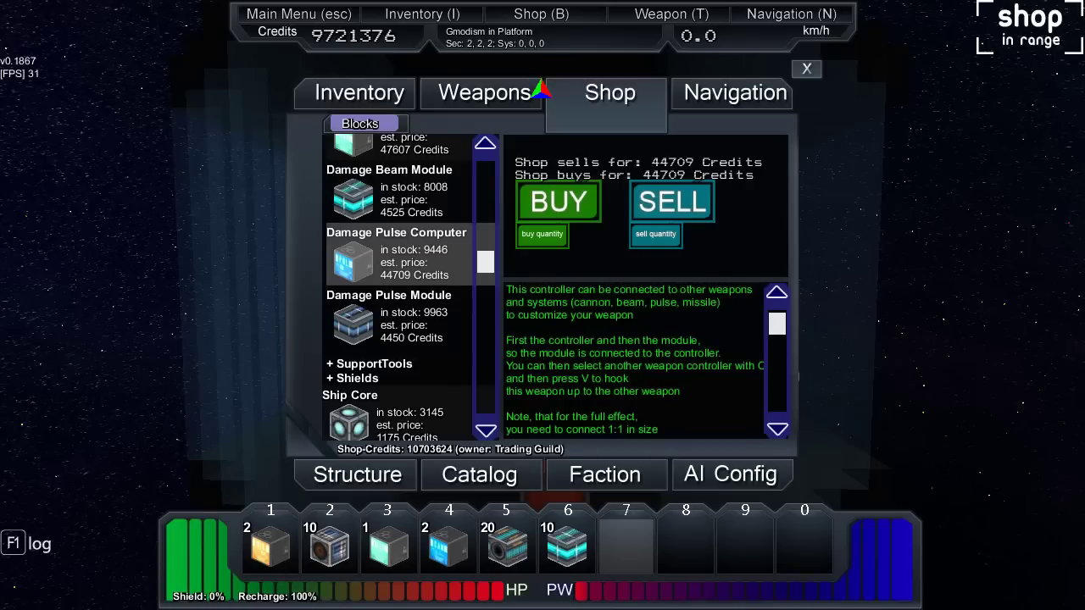
pyautogui.click(558, 201)
pyautogui.click(390, 318)
pyautogui.doubleClick(389, 317)
pyautogui.write('10')
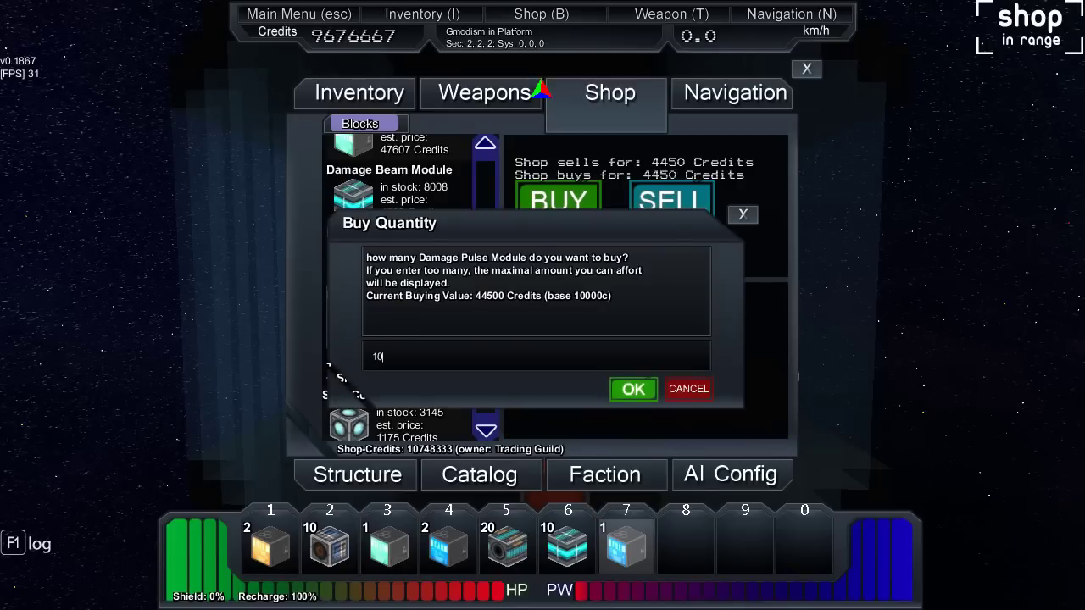
pyautogui.press('Return')
pyautogui.press('Escape')
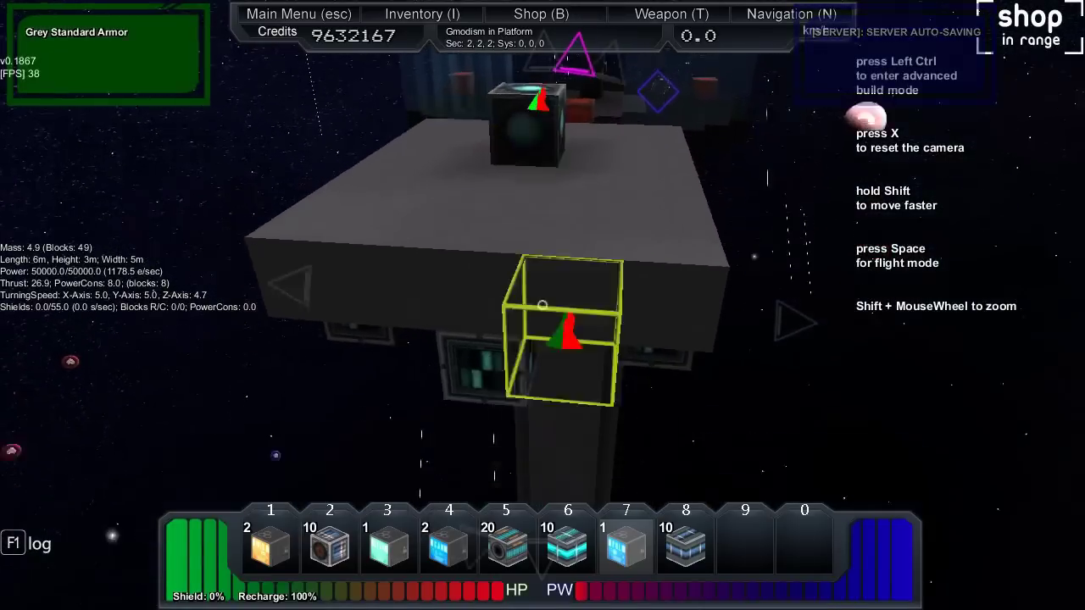
# Step: Place a Cannon Computer beside the core and select it for linking
pyautogui.press('8')
pyautogui.press('4')
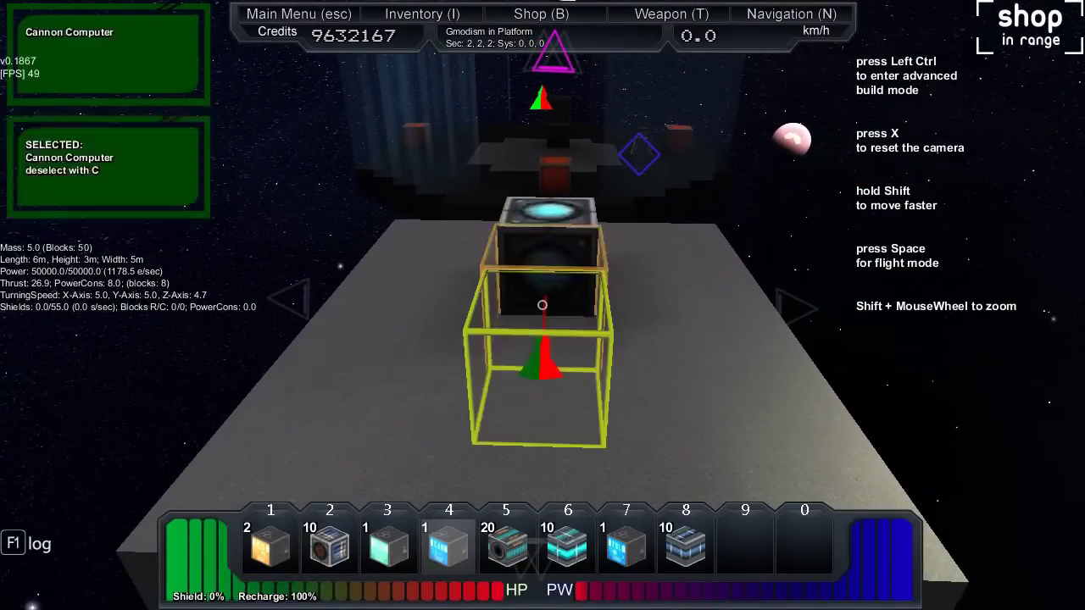
pyautogui.click(542, 305)
pyautogui.press('c')
# Step: Place two opposite rows of five Cannon Barrels using advanced build mode
pyautogui.press('5')
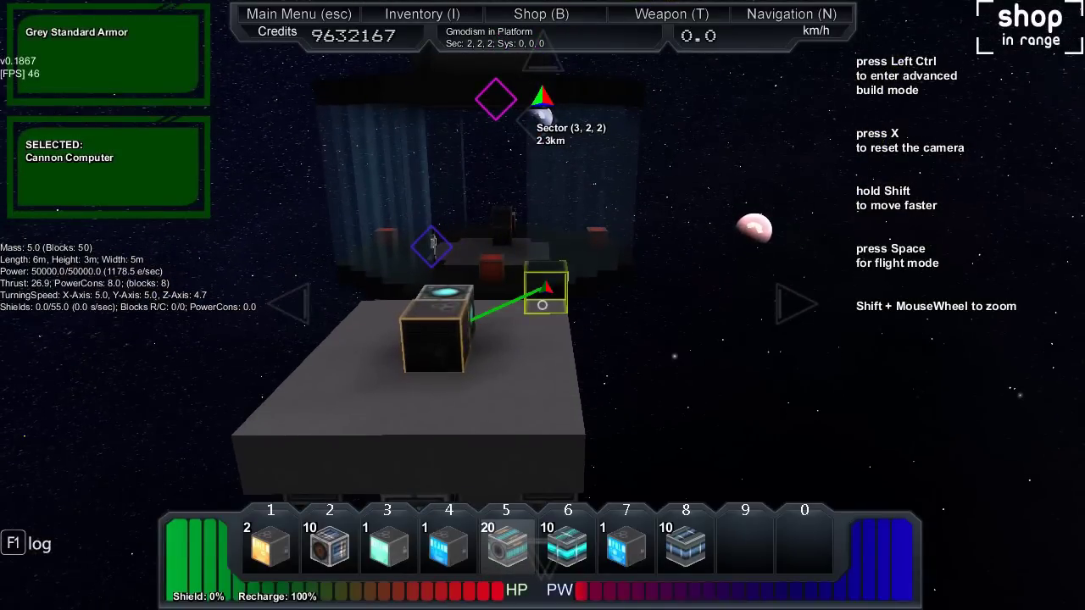
pyautogui.press('ctrl')
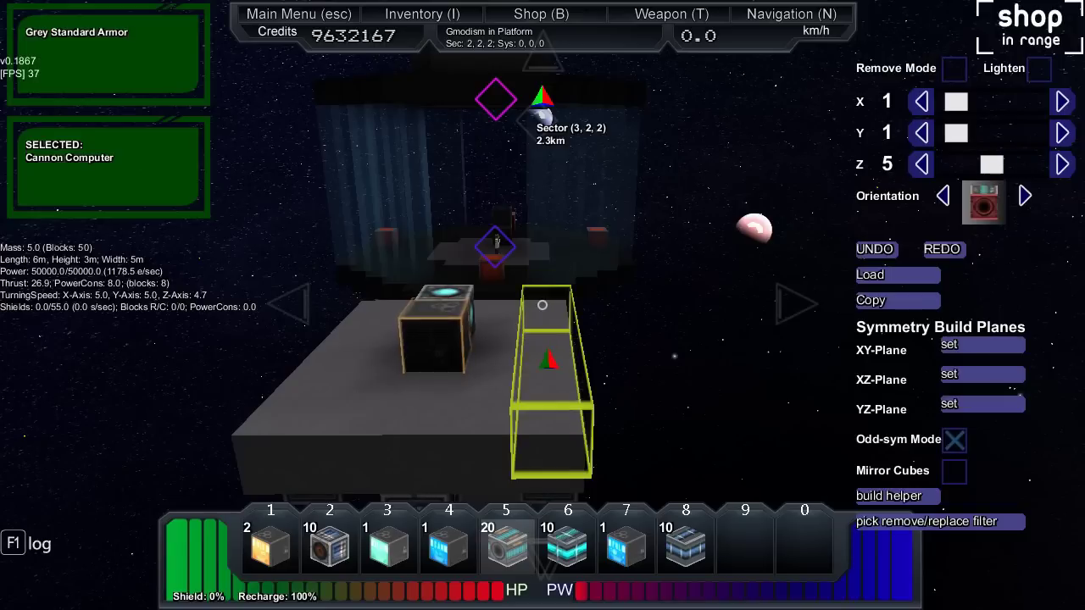
pyautogui.click(543, 305)
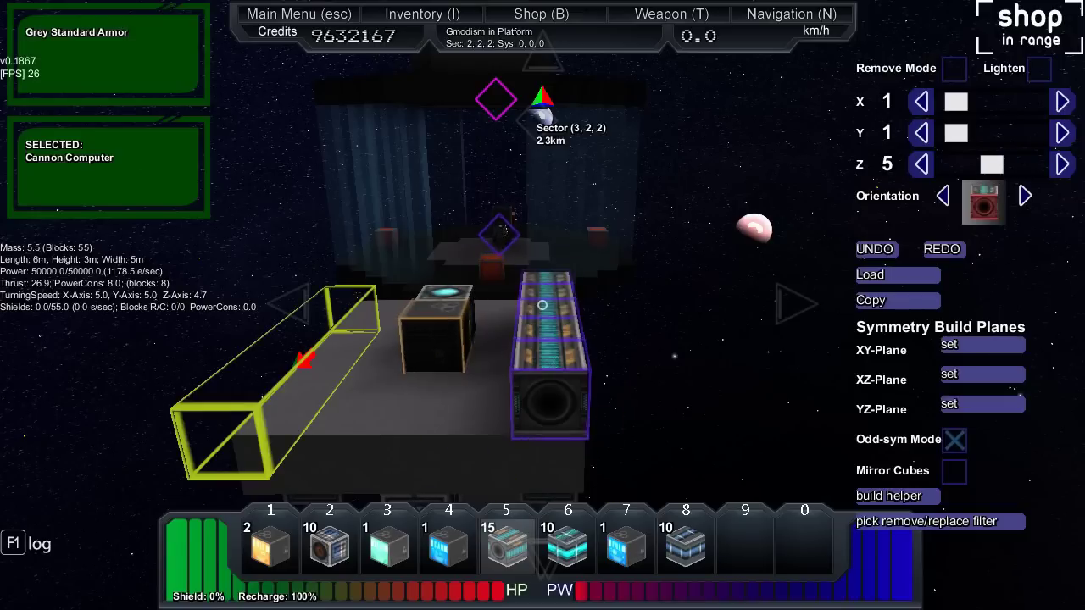
pyautogui.click(326, 337)
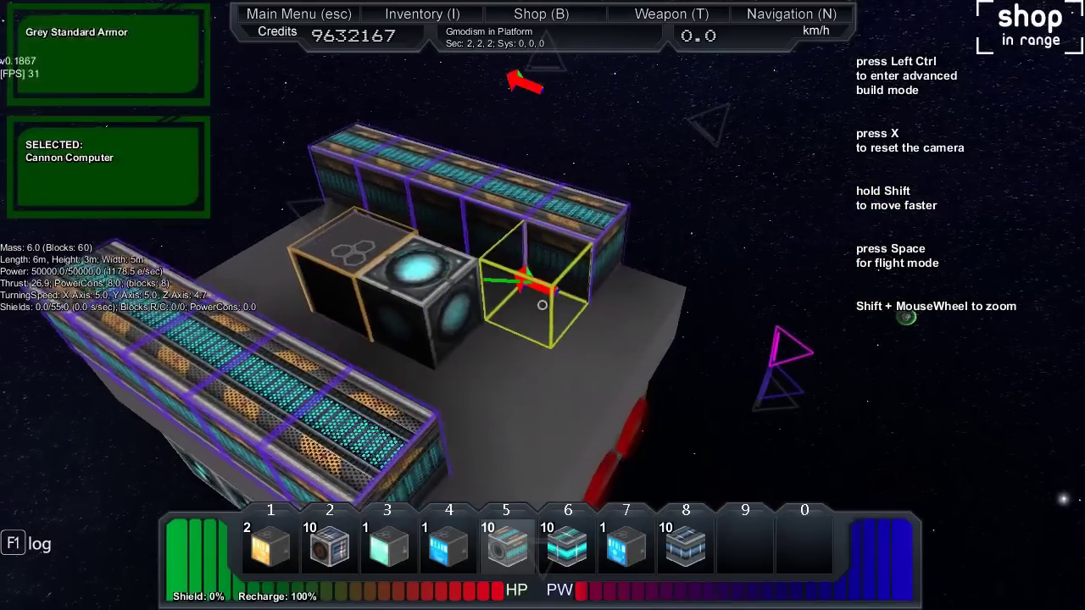
pyautogui.scroll(1, 542, 305)
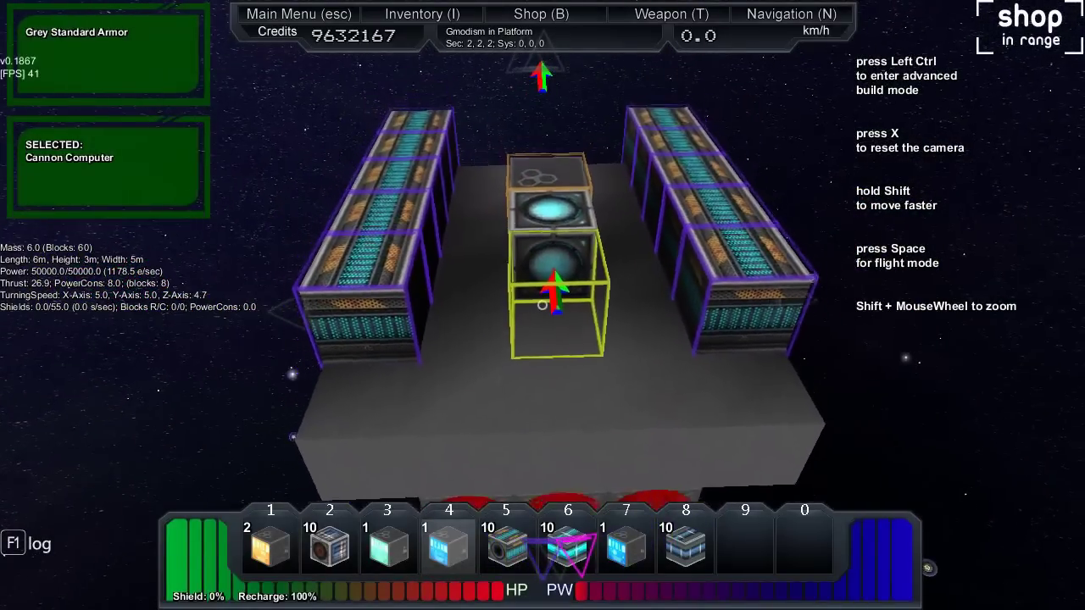
# Step: Place a second Cannon Computer with a row of five barrels in front, inspecting it
pyautogui.click(542, 305)
pyautogui.press('ctrl')
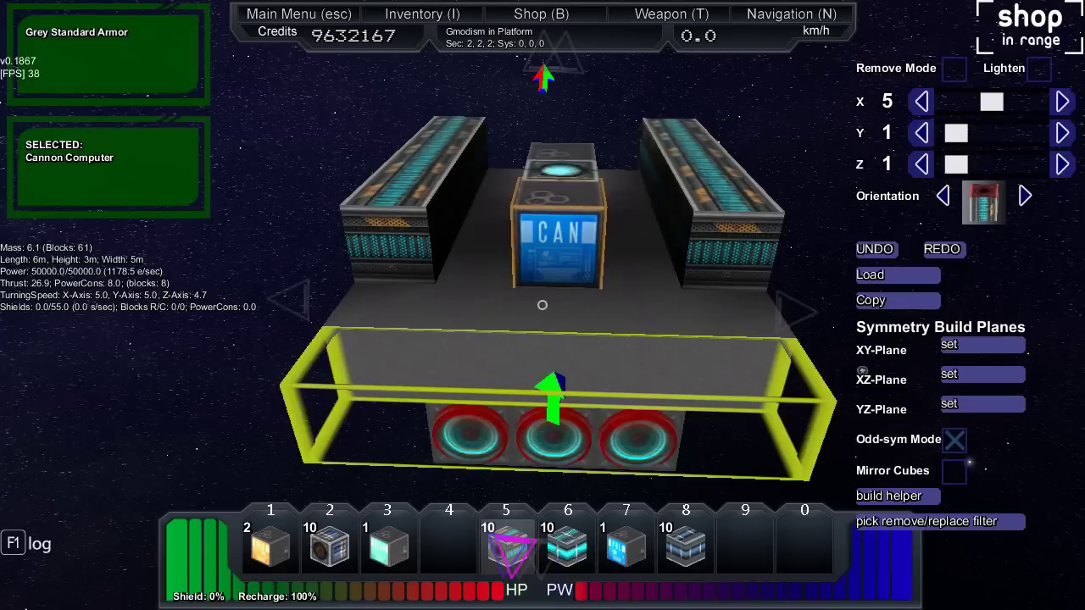
pyautogui.click(542, 305)
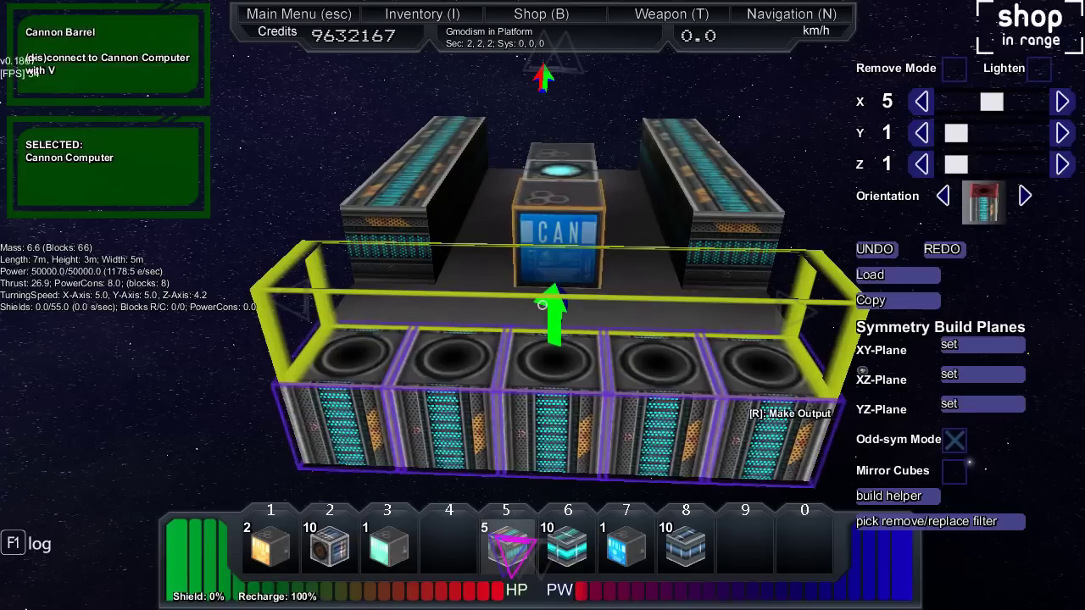
pyautogui.press('d')
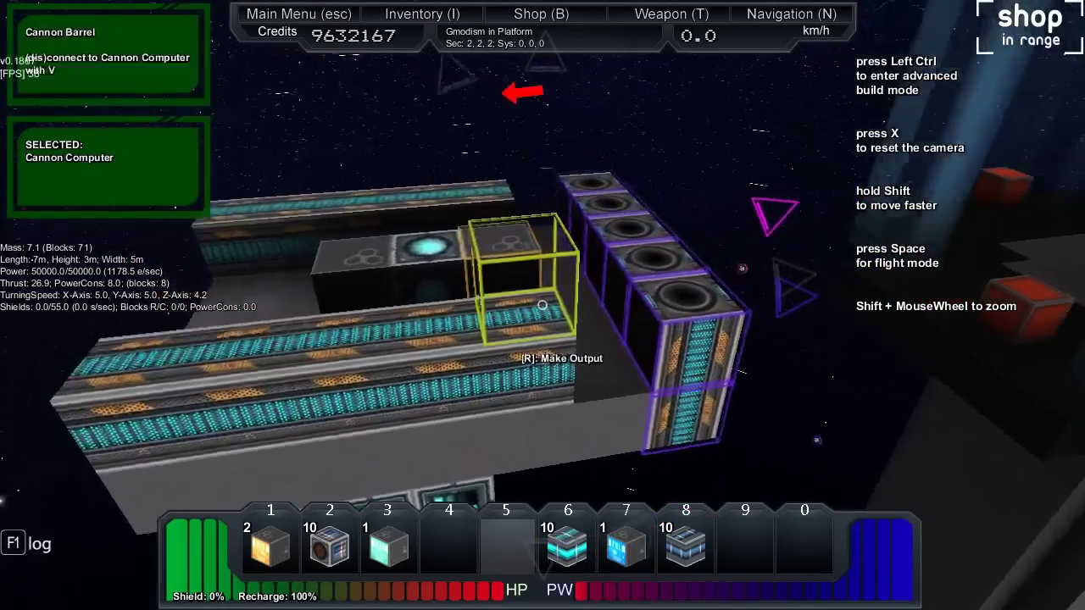
pyautogui.press('w')
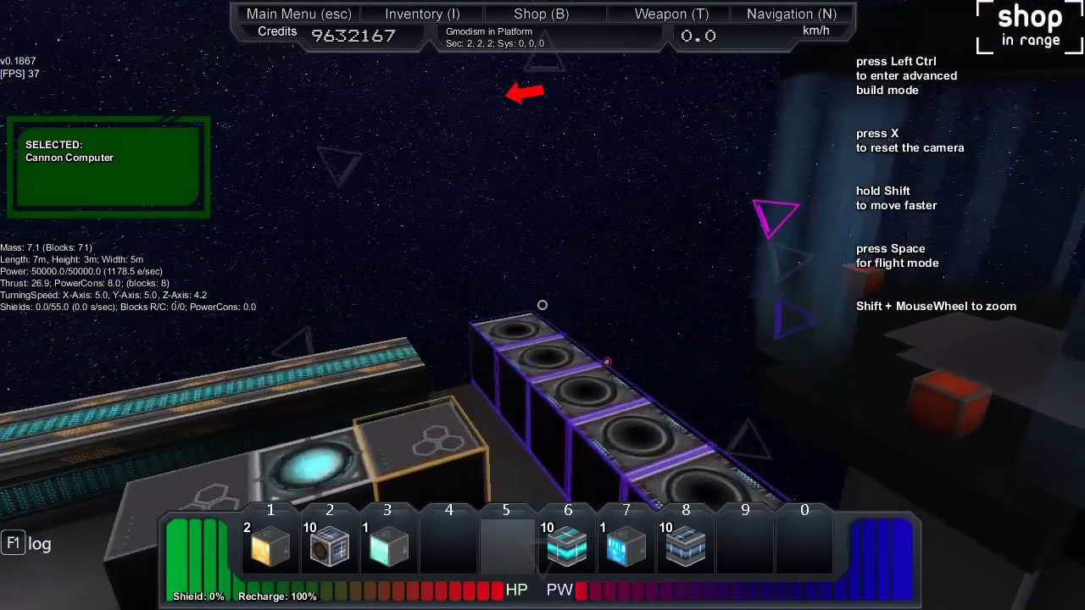
pyautogui.press('a')
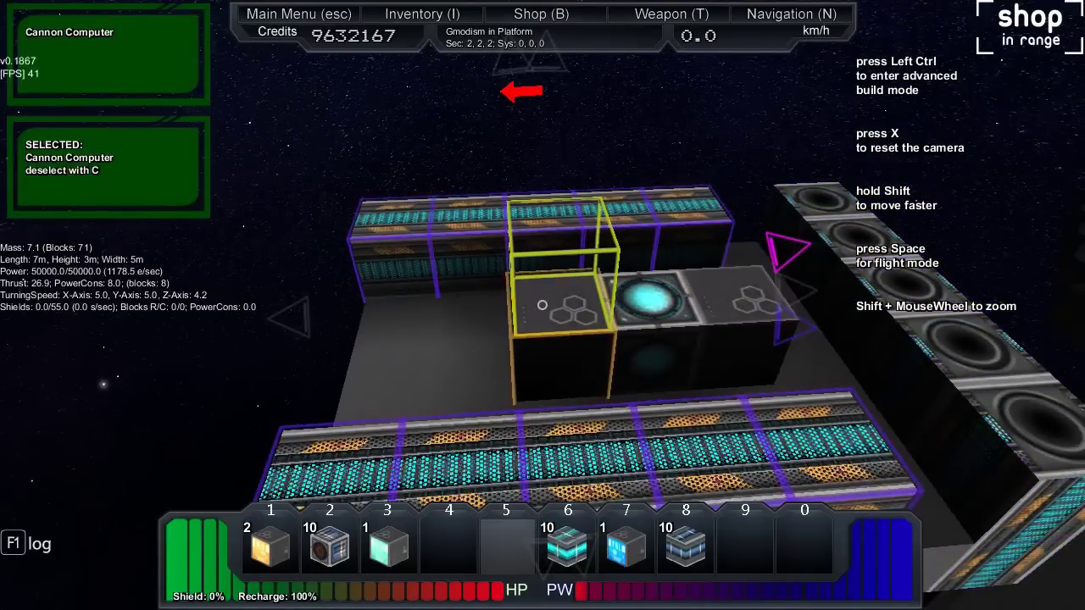
pyautogui.press('d')
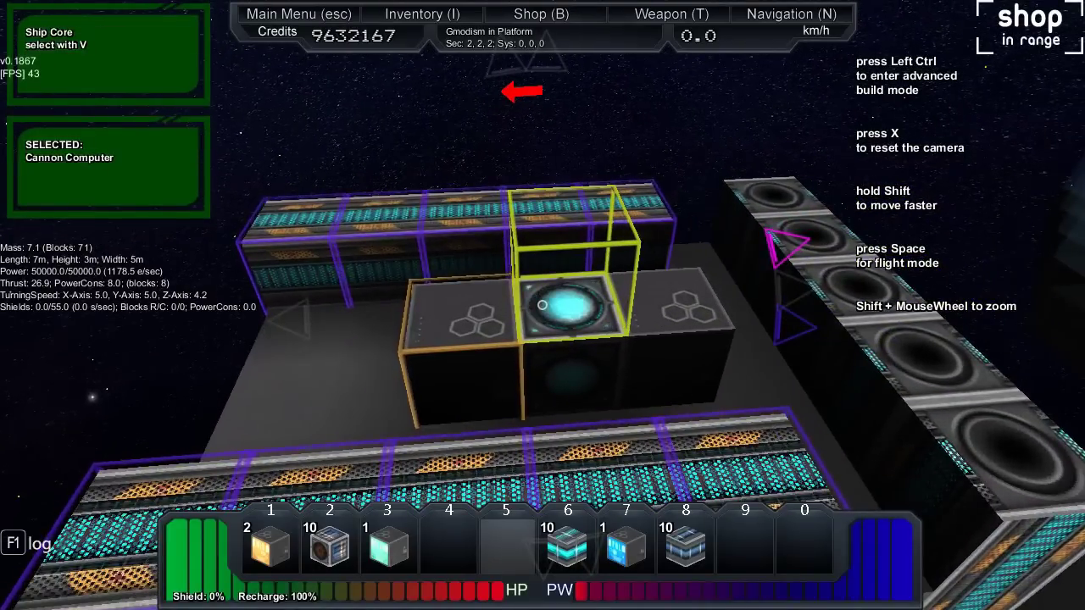
pyautogui.press('w')
pyautogui.press('w')
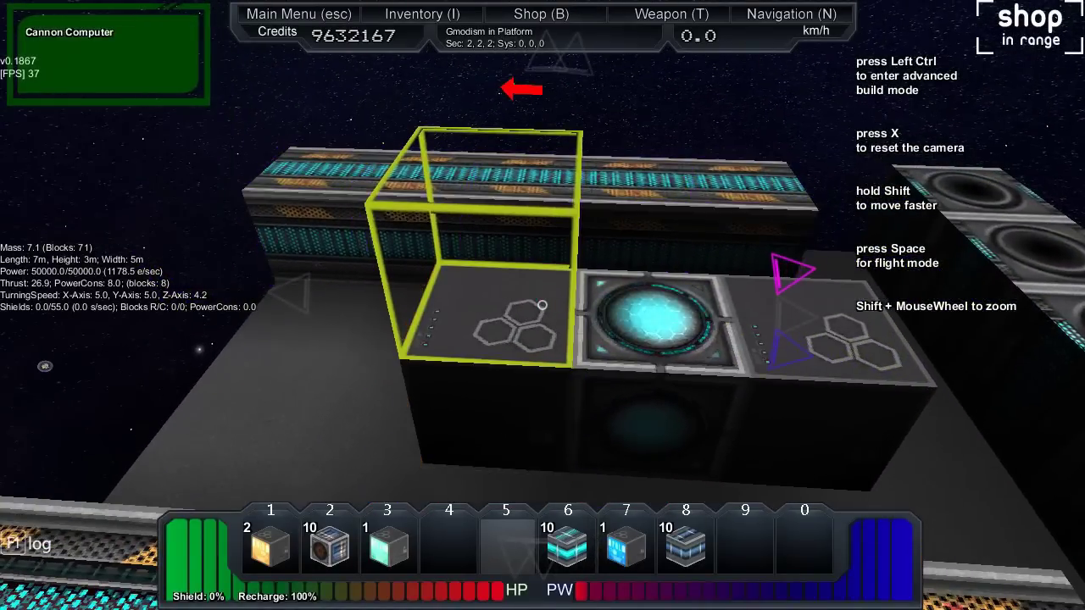
# Step: Exit the platform as an astronaut, re-enter it and take flight control
pyautogui.press('r')
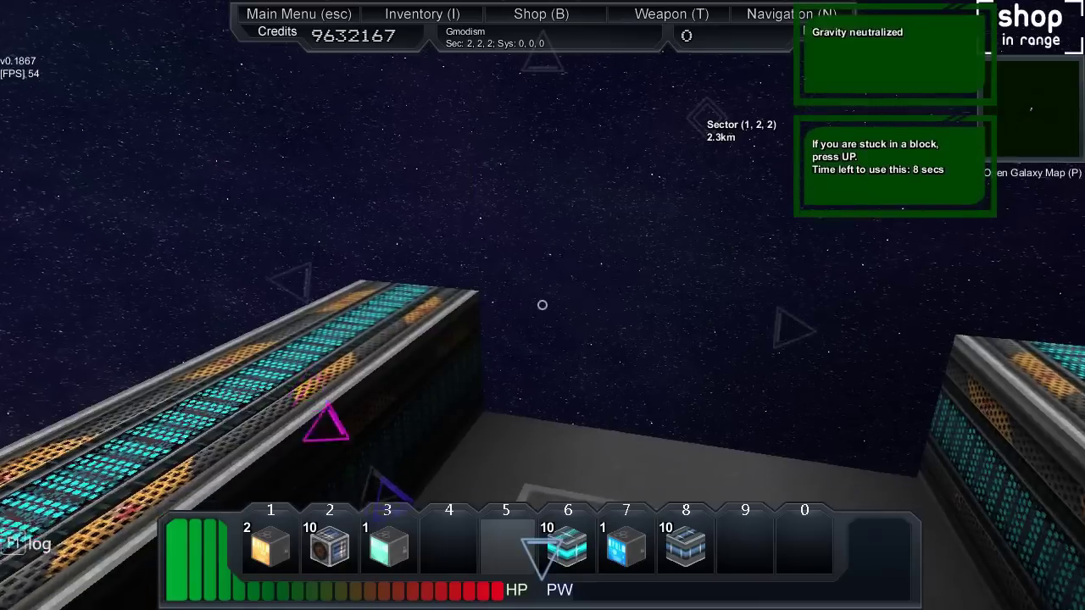
pyautogui.press('r')
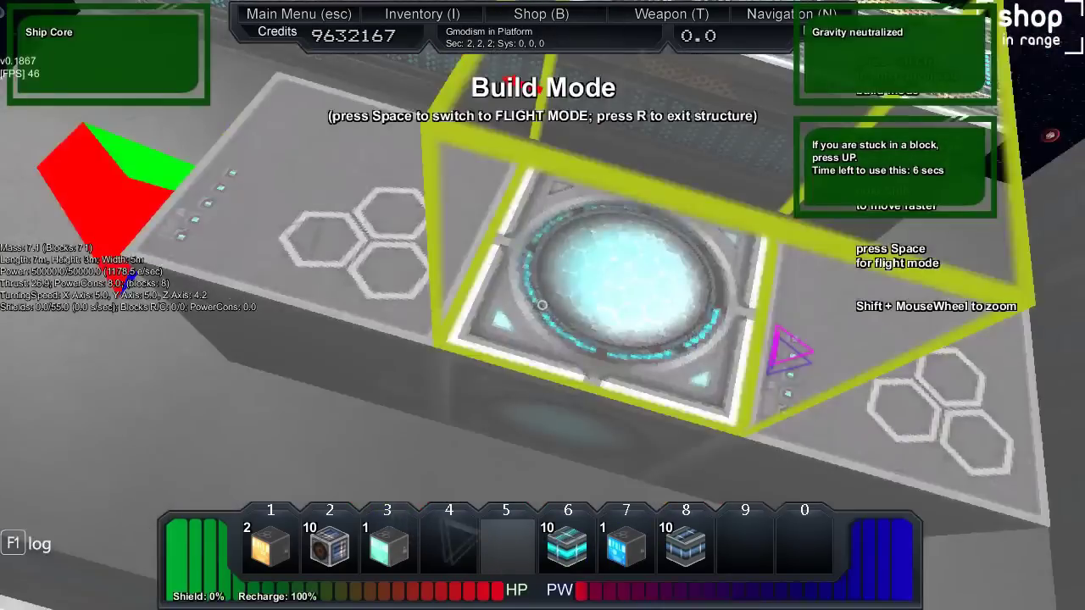
pyautogui.press('space')
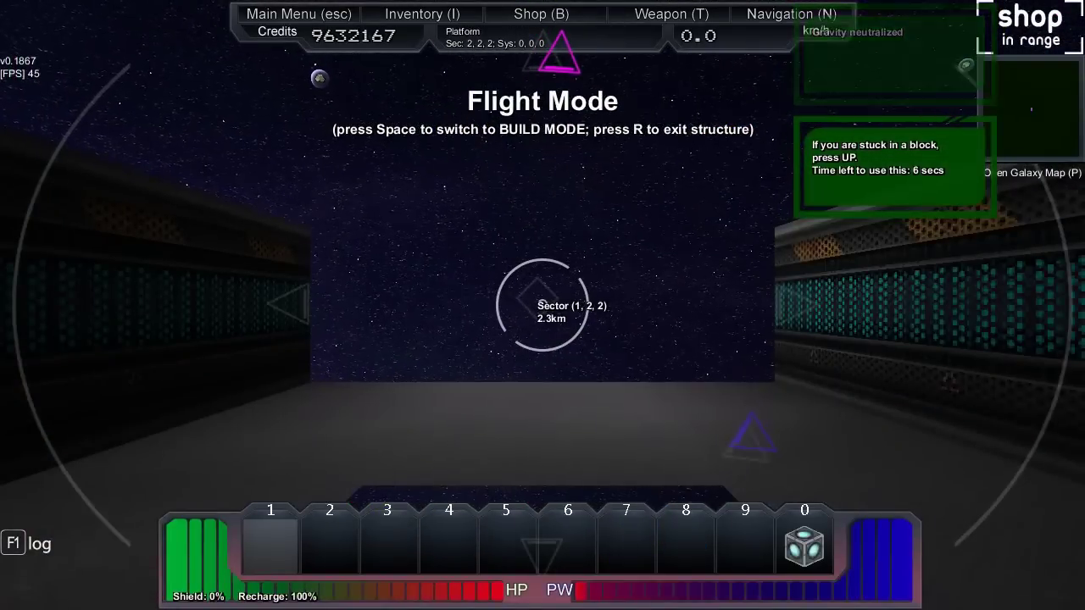
# Step: Bind the Cannon Computer to the weapon bar, ready its slot, and resume building
pyautogui.press('t')
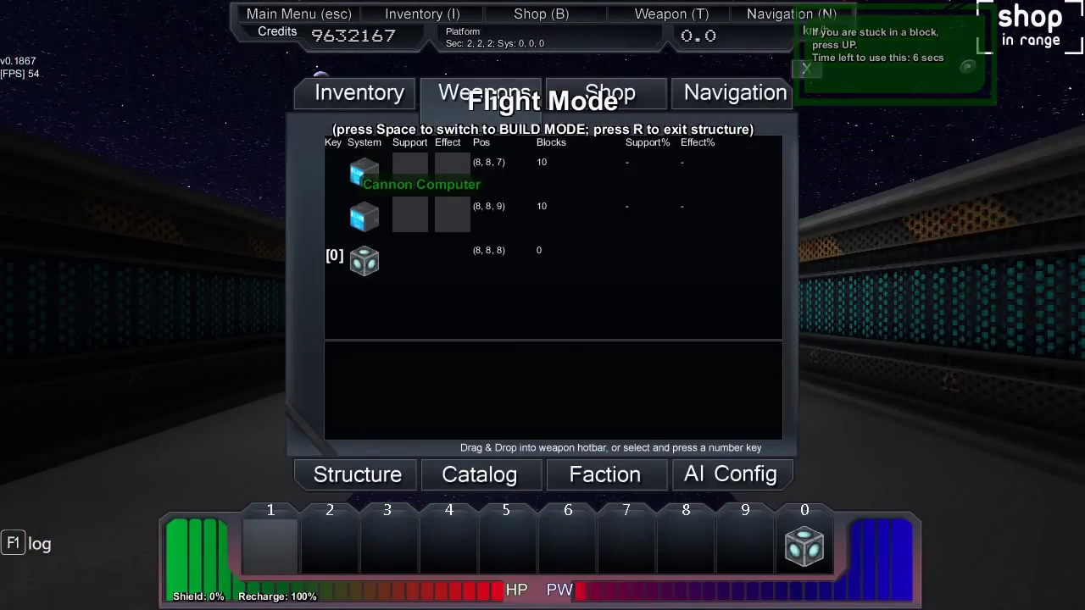
pyautogui.moveTo(362, 173); pyautogui.dragTo(270, 547)
pyautogui.press('t')
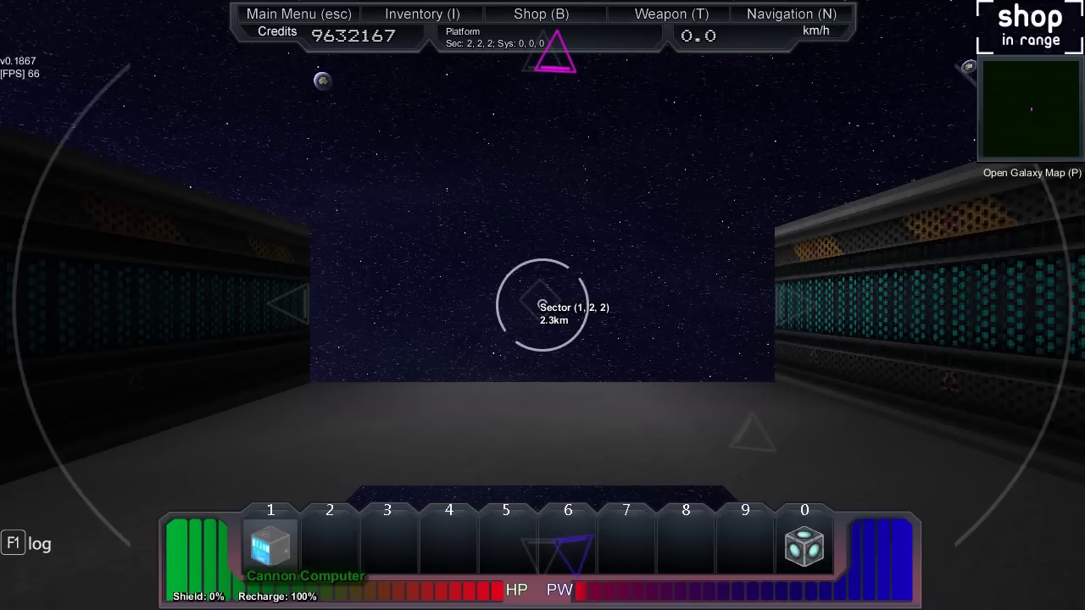
pyautogui.press('space')
pyautogui.press('2')
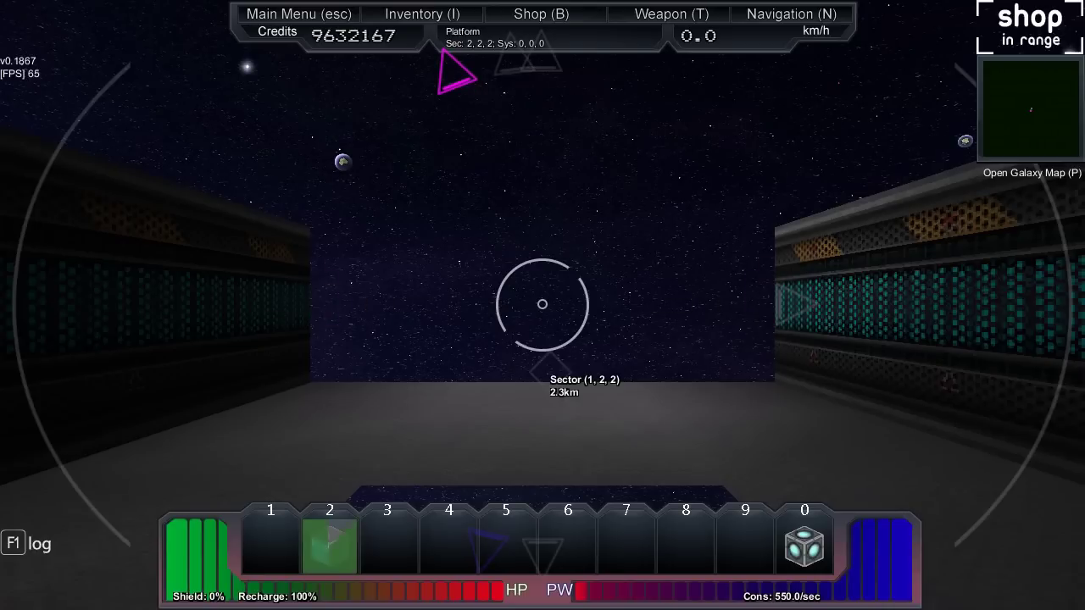
pyautogui.press('space')
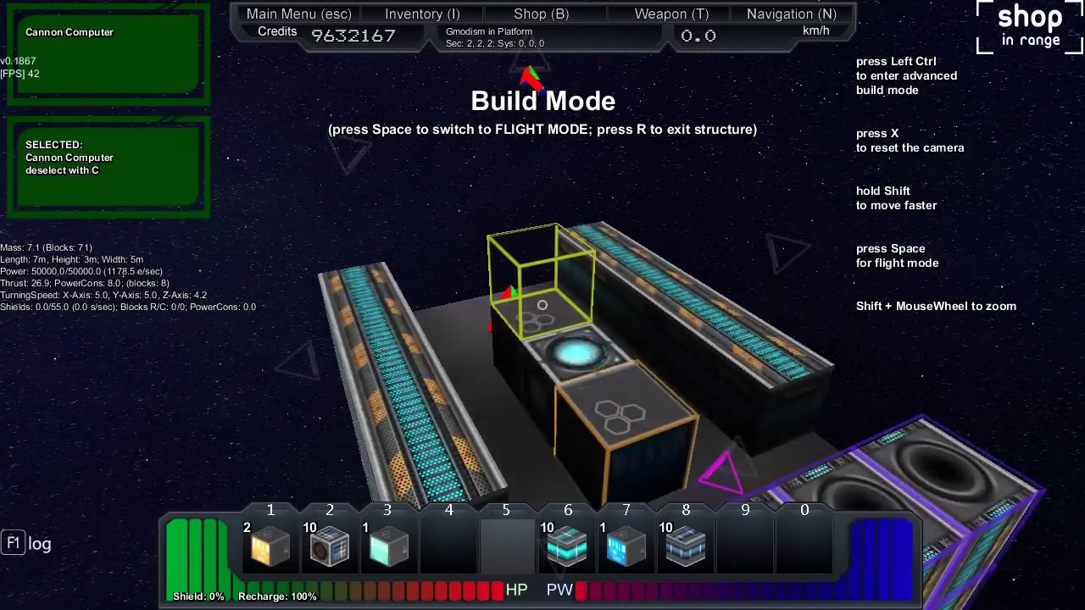
# Step: Test-fire the cannon in flight mode and return to build mode
pyautogui.press('w')
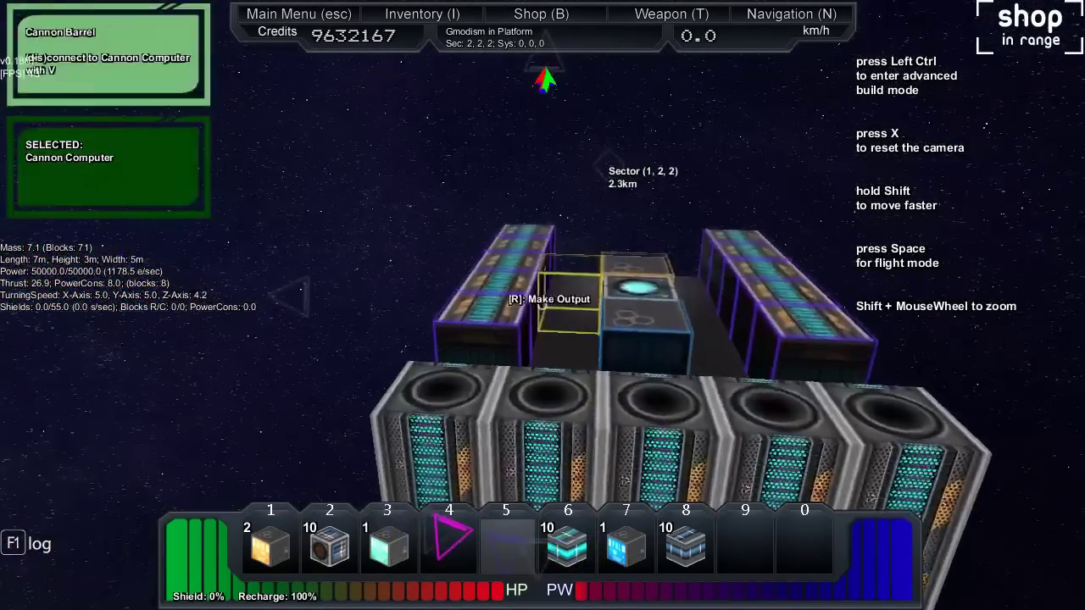
pyautogui.press('space')
pyautogui.scroll(-1, 542, 305)
pyautogui.scroll(1, 542, 305)
pyautogui.click(542, 305)
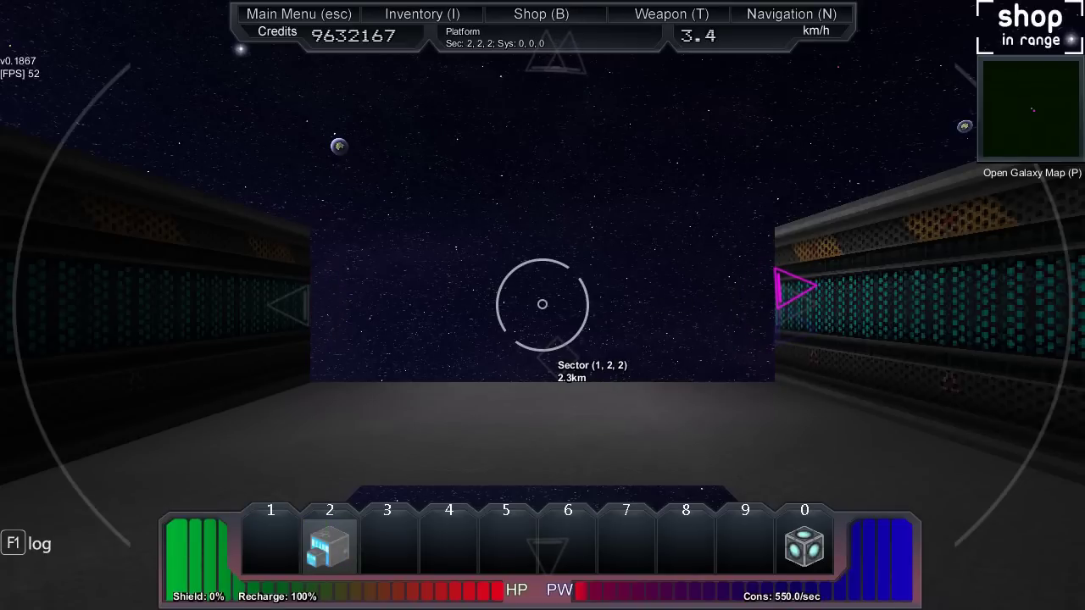
pyautogui.press('space')
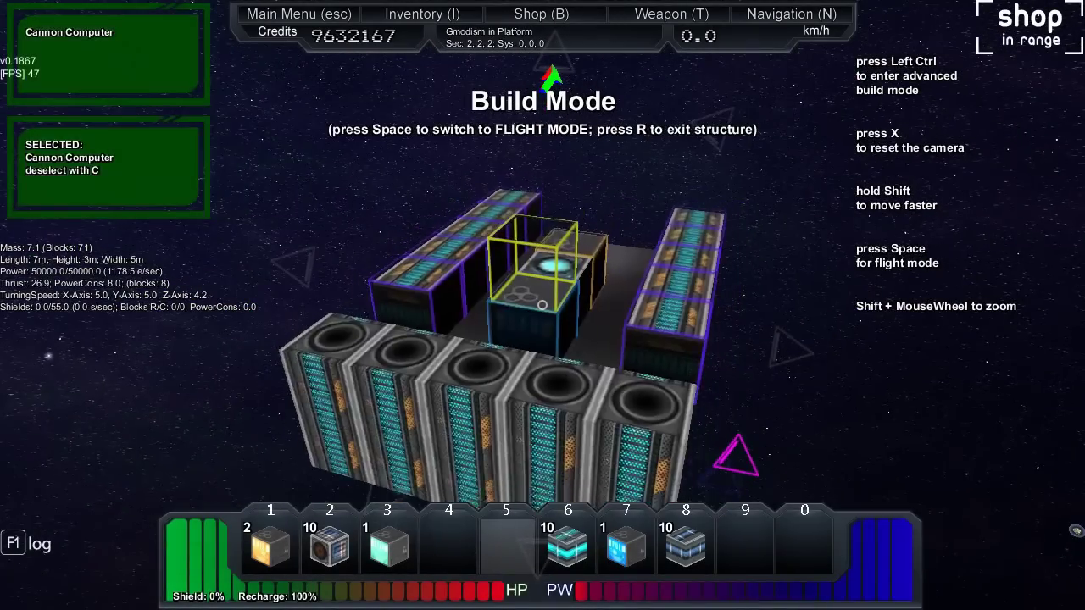
# Step: Reselect the Cannon Computer to show its barrels and remove four barrel blocks
pyautogui.press('w')
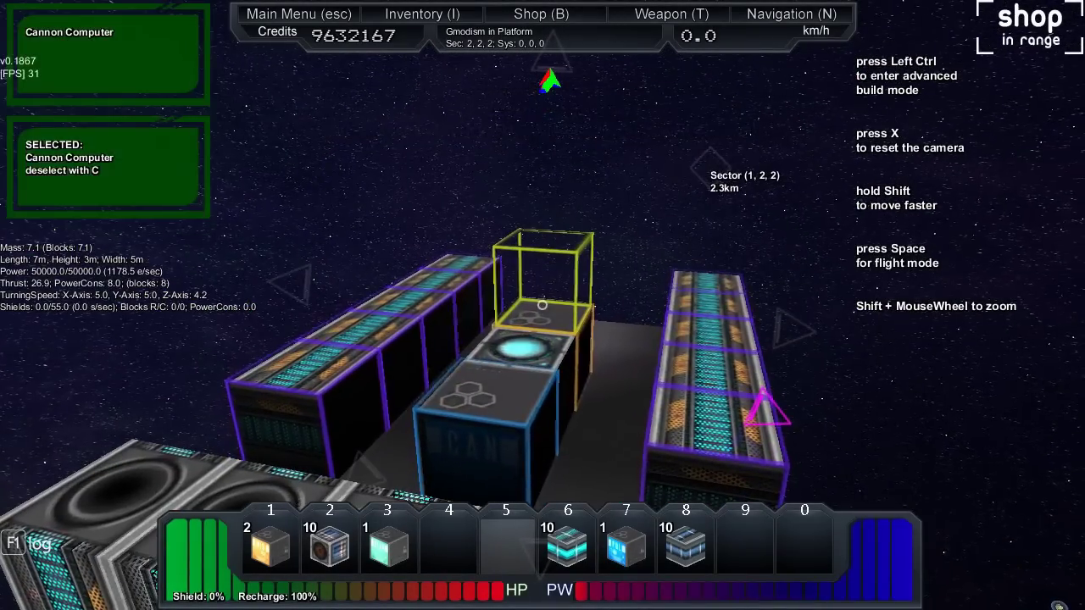
pyautogui.press('c')
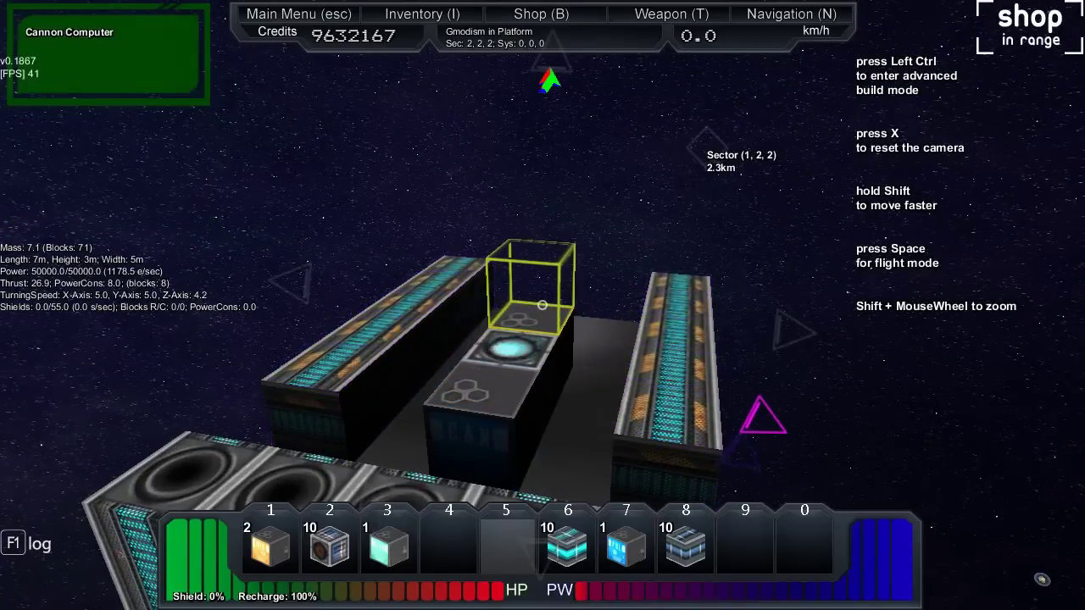
pyautogui.press('c')
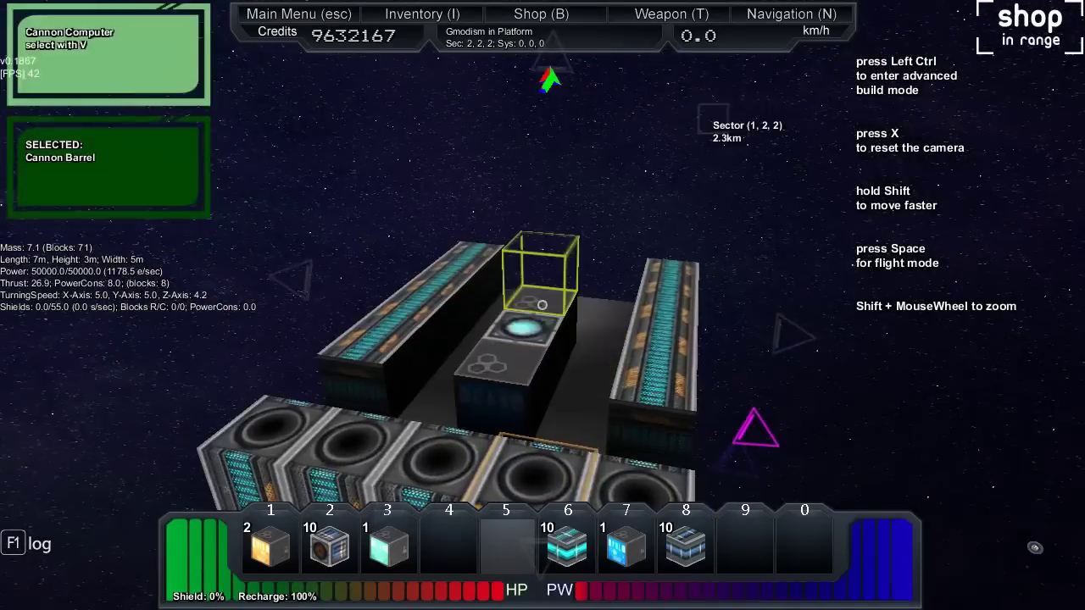
pyautogui.press('c')
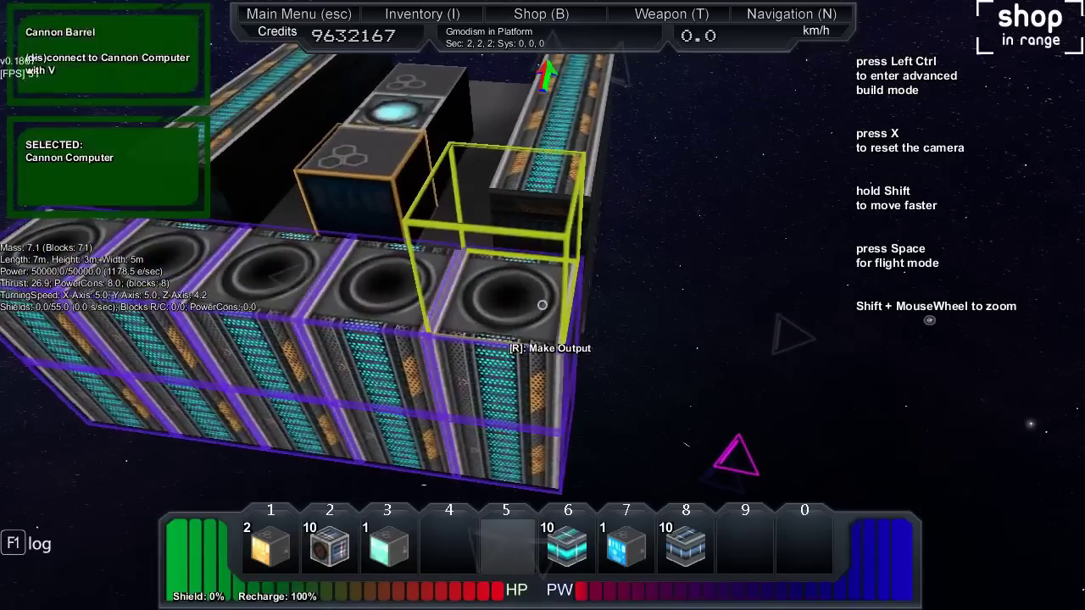
pyautogui.click(542, 305)
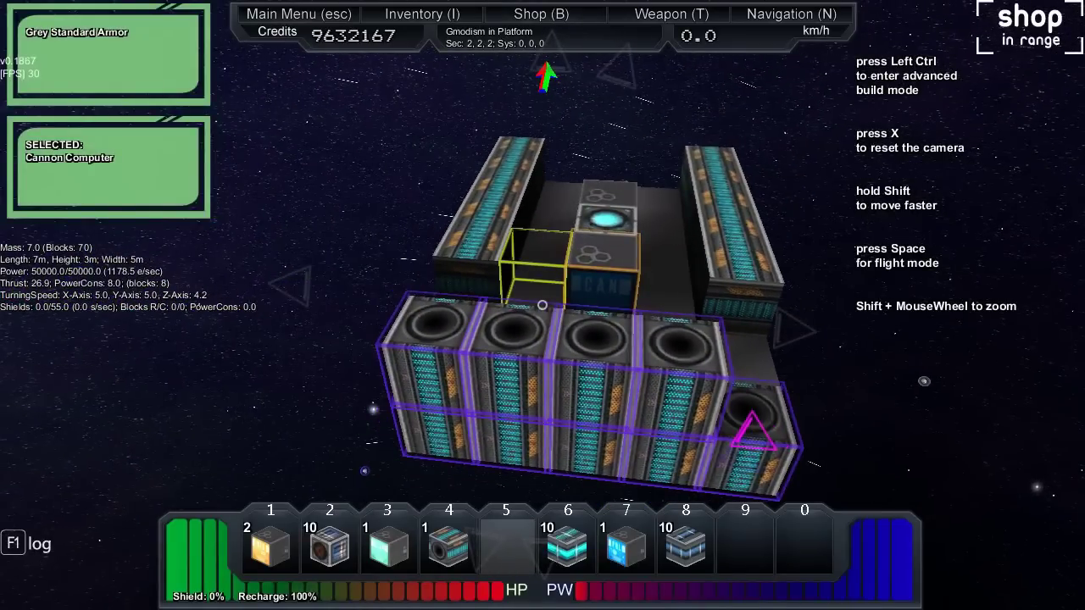
pyautogui.click(542, 305)
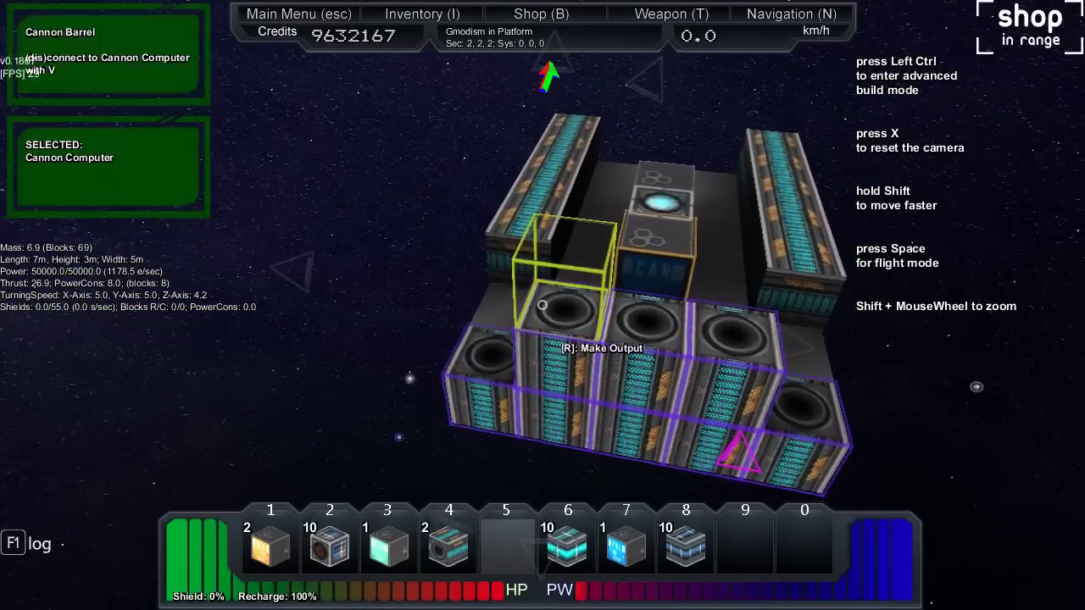
pyautogui.click(541, 305)
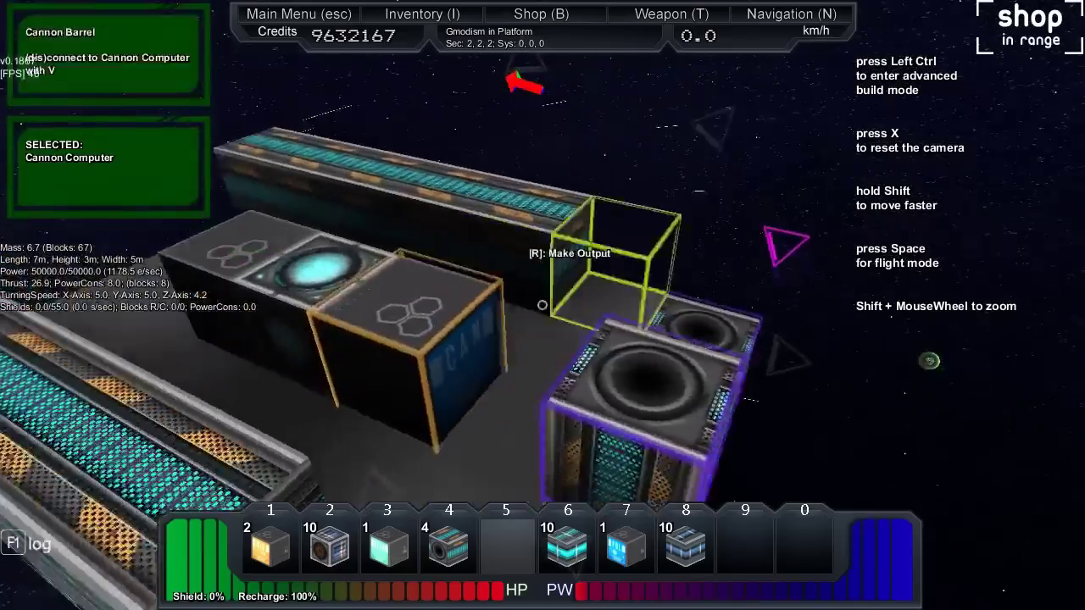
pyautogui.click(541, 305)
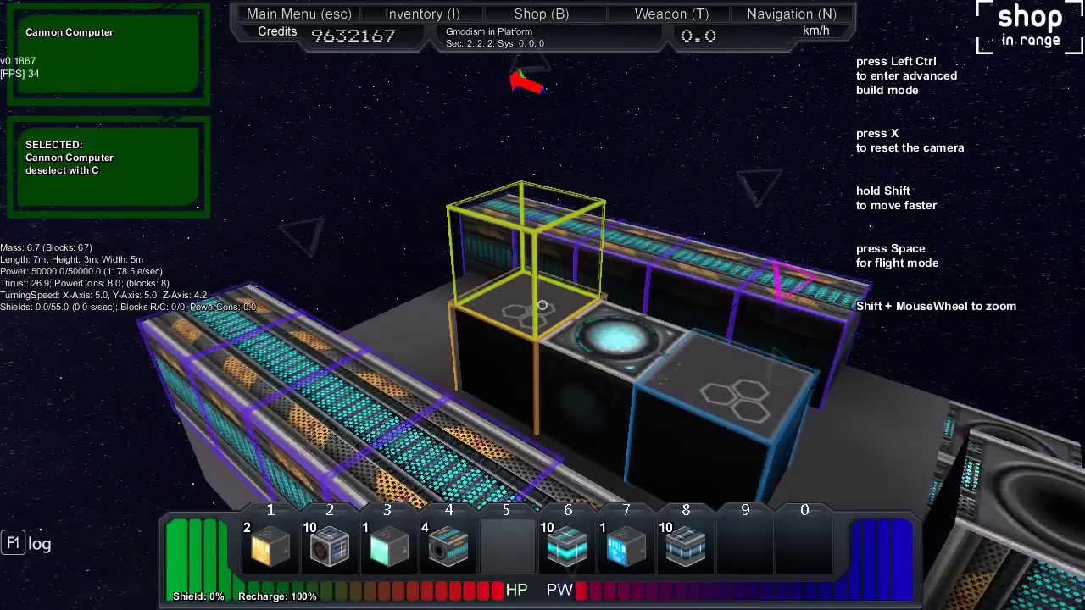
pyautogui.scroll(-1, 541, 305)
pyautogui.scroll(2, 542, 306)
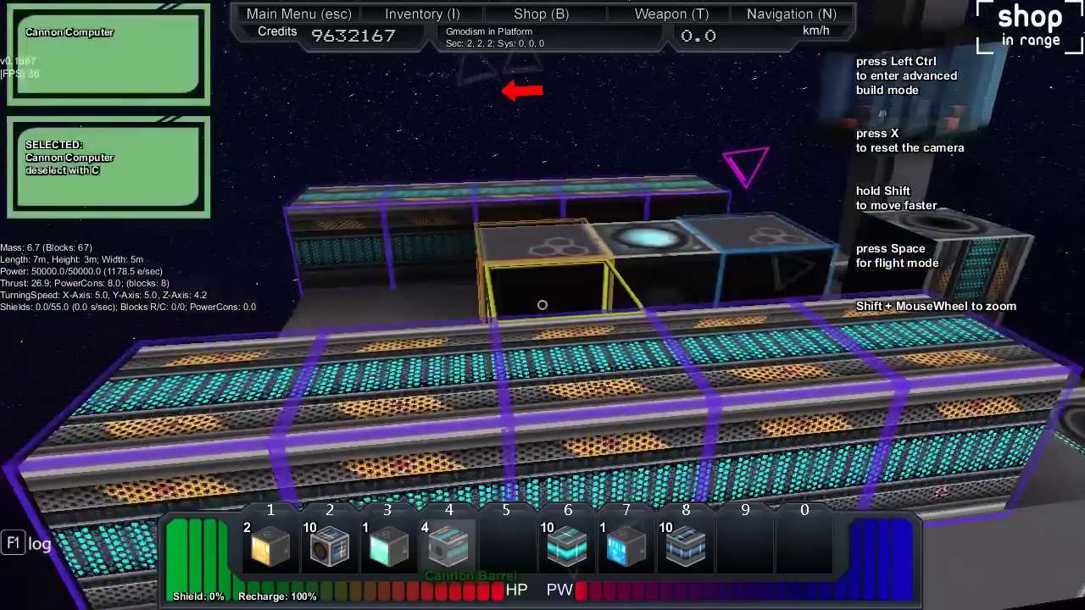
# Step: Rebuild the barrels as a line past the platform edge, then take flight control
pyautogui.press('ctrl')
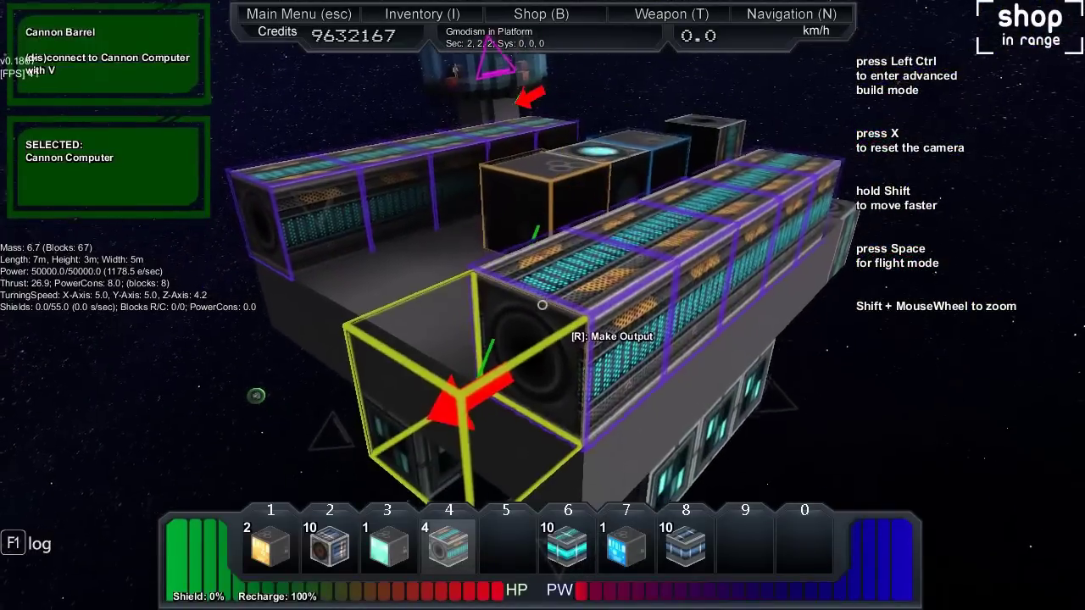
pyautogui.click(543, 305)
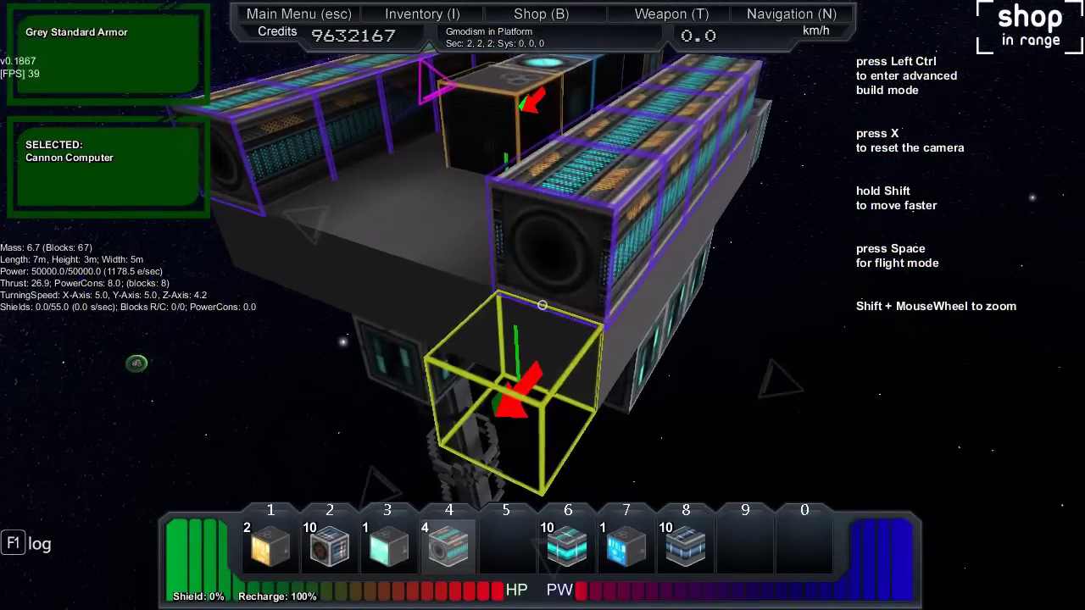
pyautogui.click(543, 305)
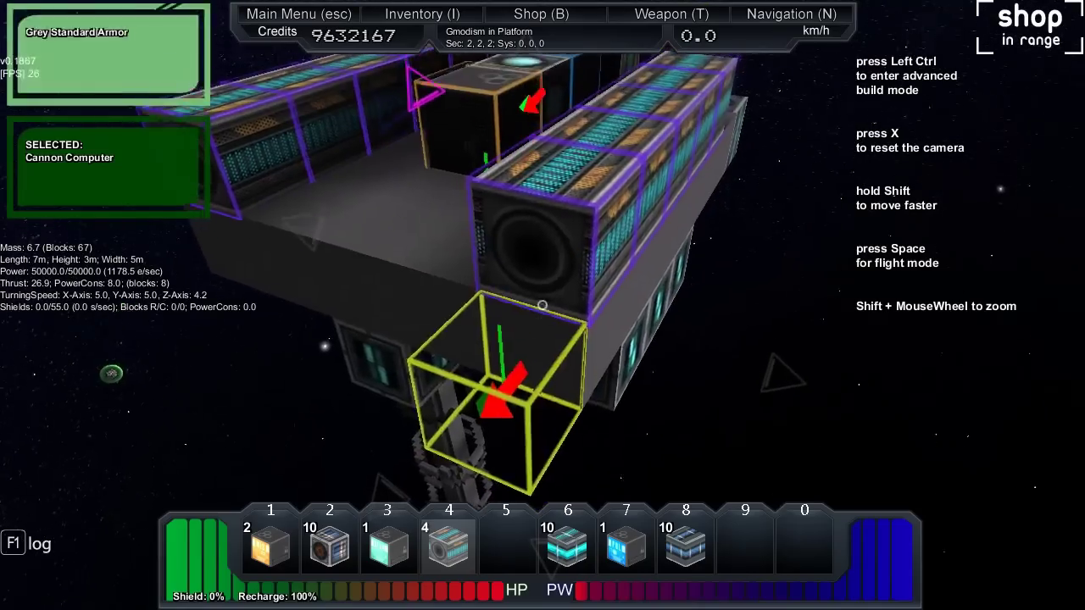
pyautogui.click(542, 305)
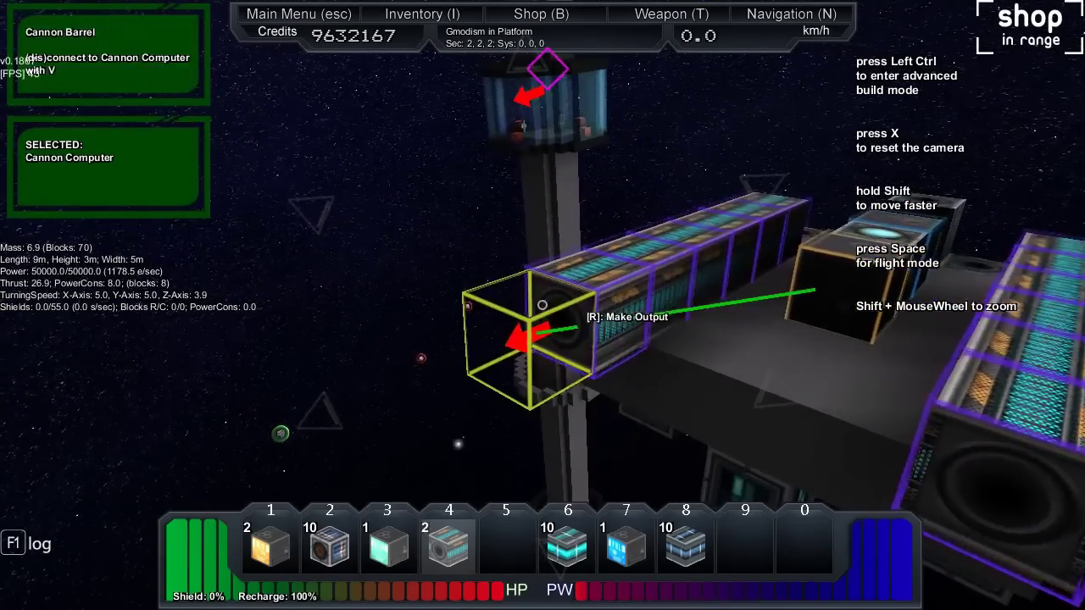
pyautogui.click(542, 305)
pyautogui.press('space')
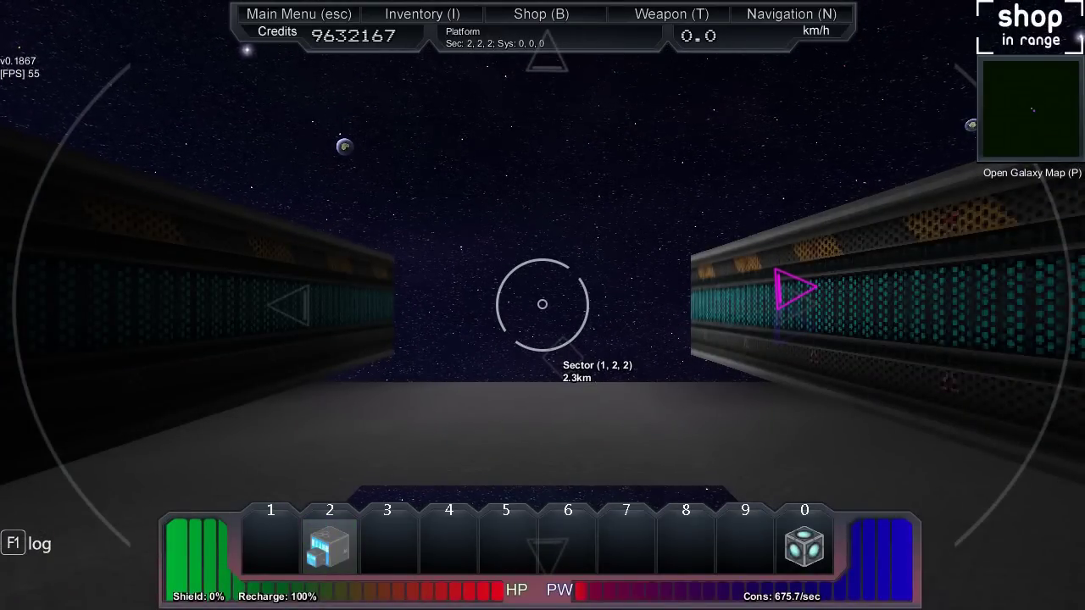
# Step: In the Weapons list, relink the second Cannon Computer into the main cannon's Support slot
pyautogui.press('t')
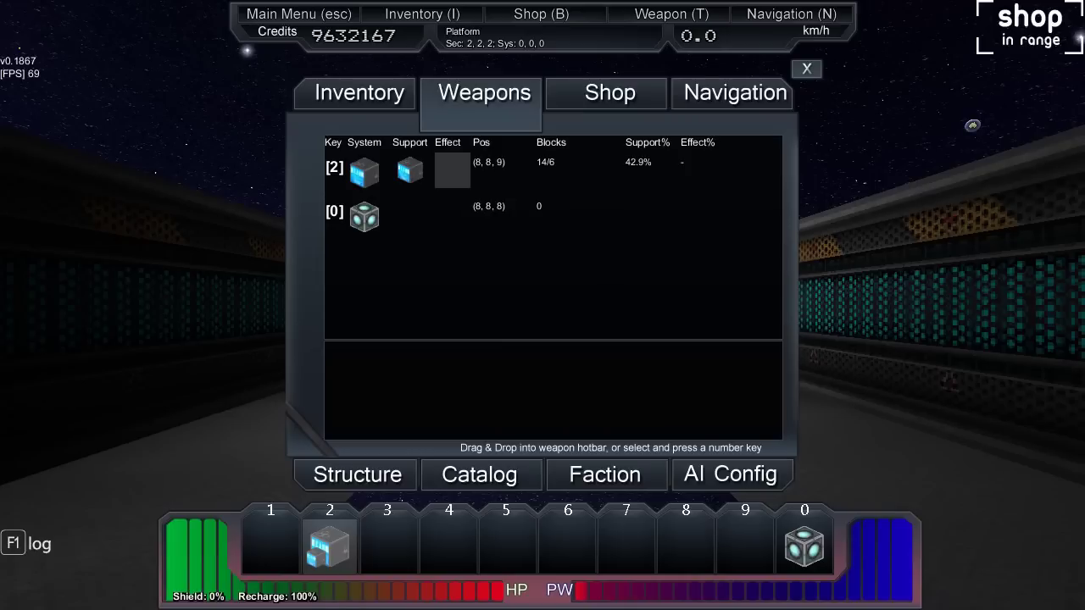
pyautogui.moveTo(410, 171); pyautogui.dragTo(356, 212)
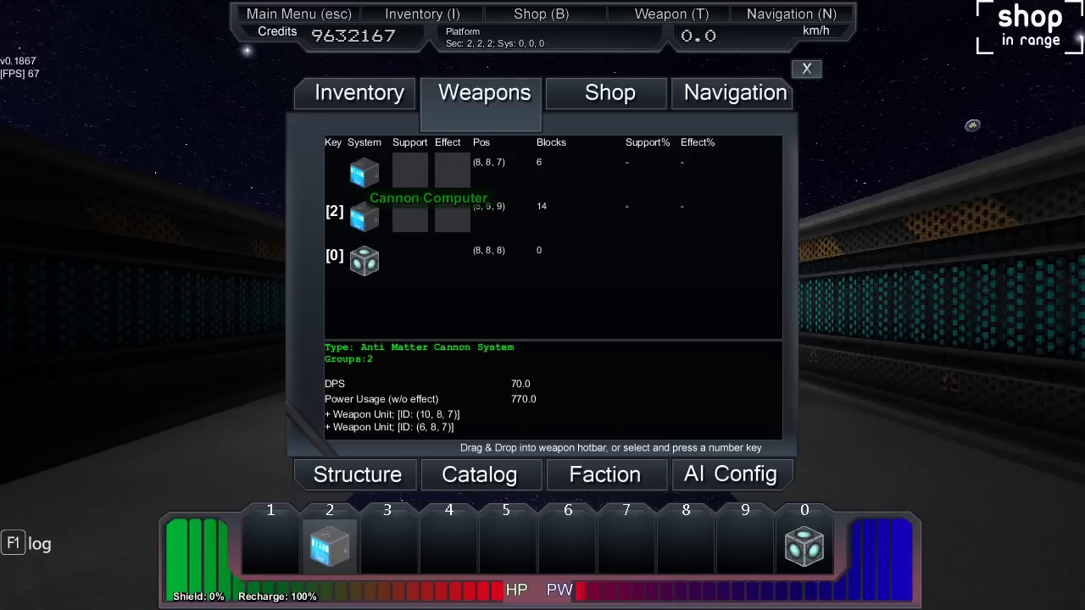
pyautogui.moveTo(364, 172); pyautogui.dragTo(410, 217)
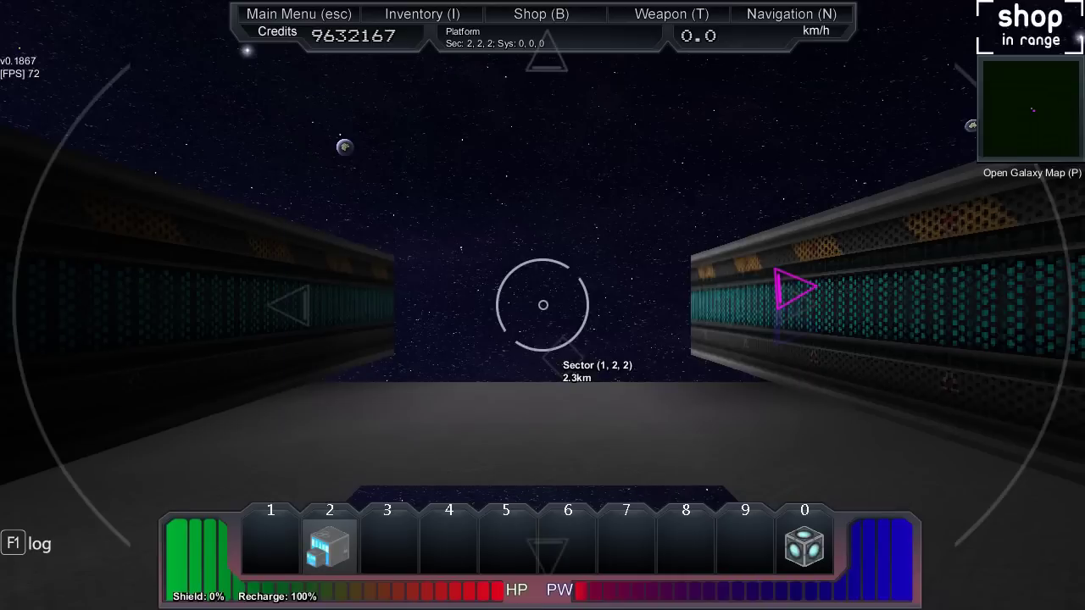
# Step: Close the weapons list, fire the linked cannon, and switch to building
pyautogui.press('t')
pyautogui.click(543, 304)
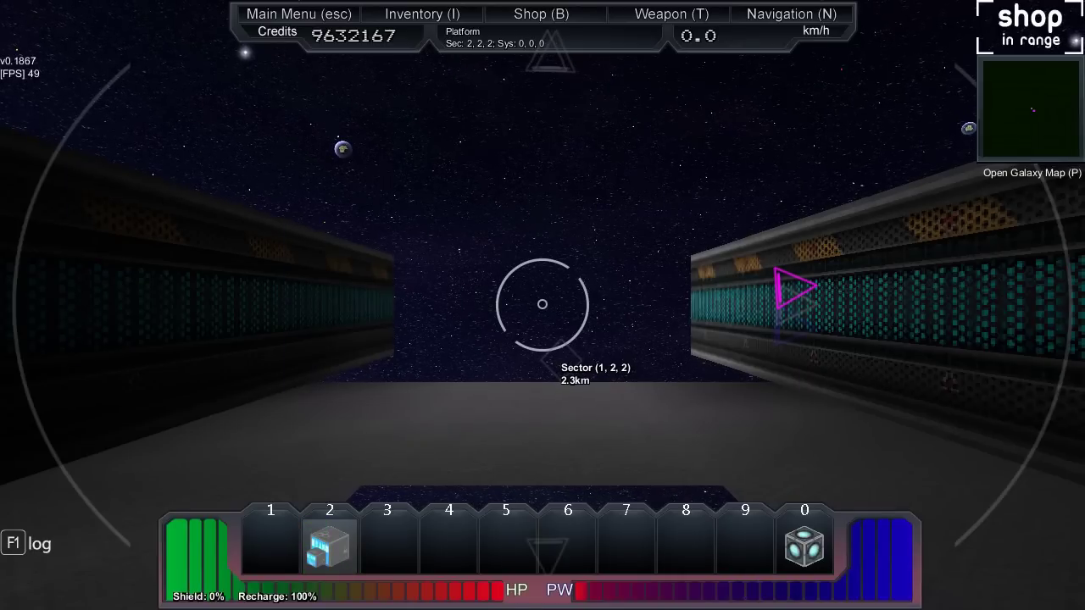
pyautogui.press('r')
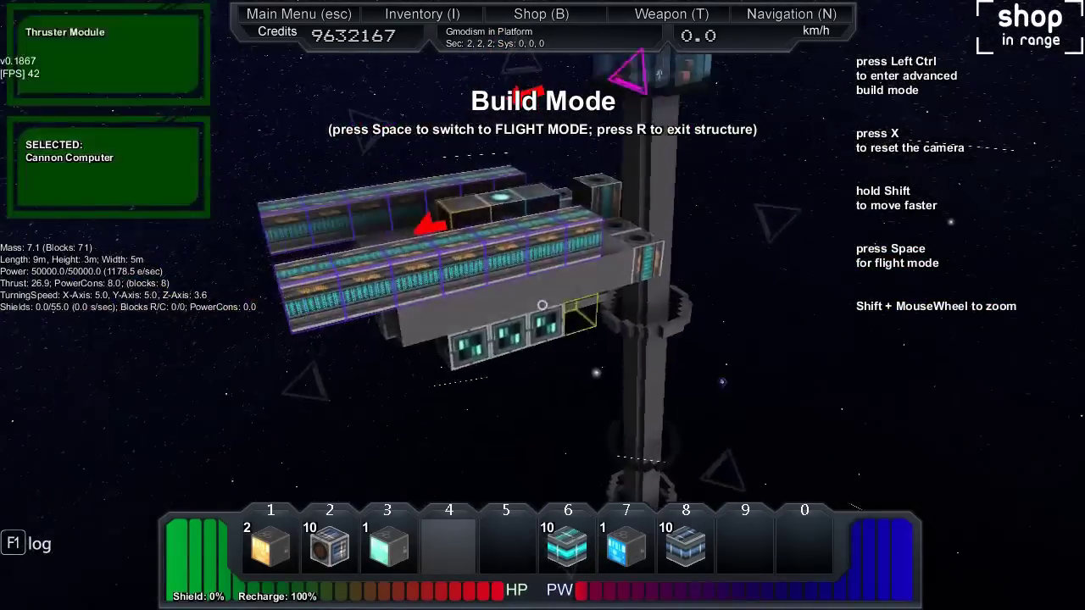
# Step: Remove several cannon barrel blocks from the front and end of the rows
pyautogui.press('w')
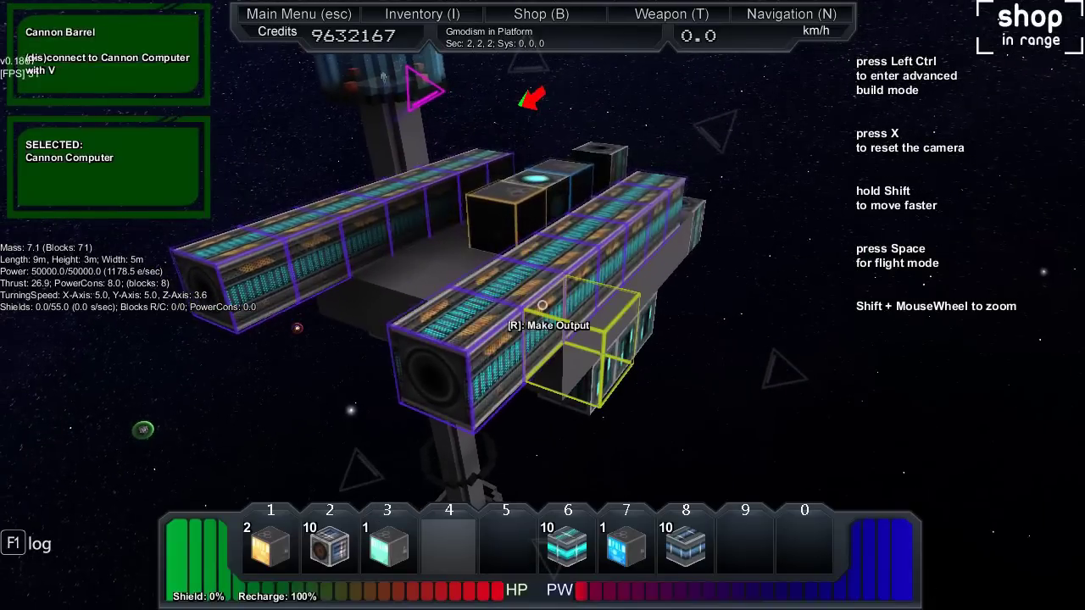
pyautogui.press('w')
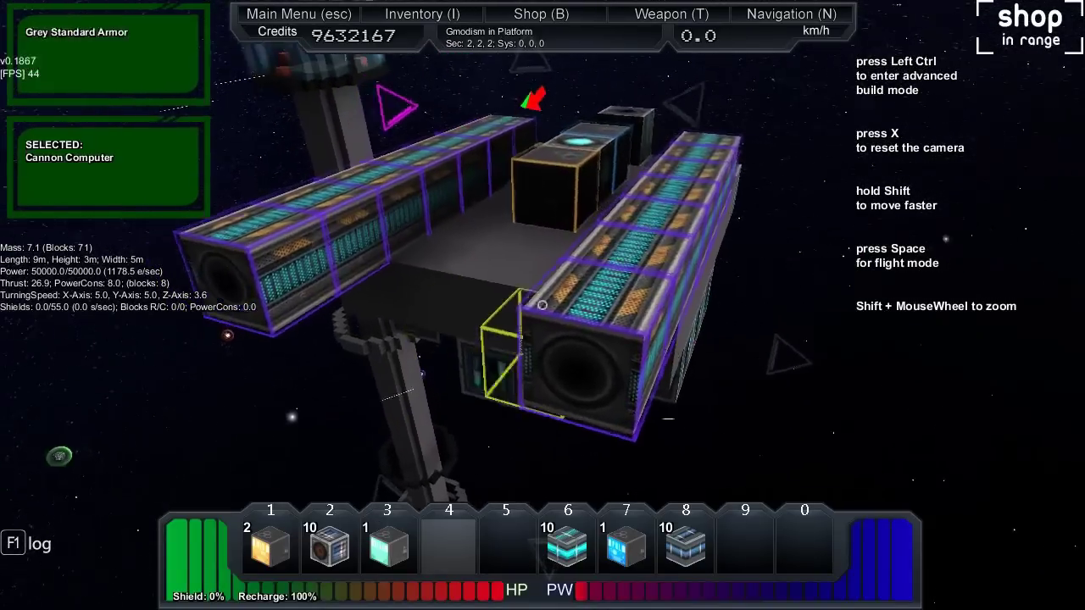
pyautogui.rightClick(543, 305)
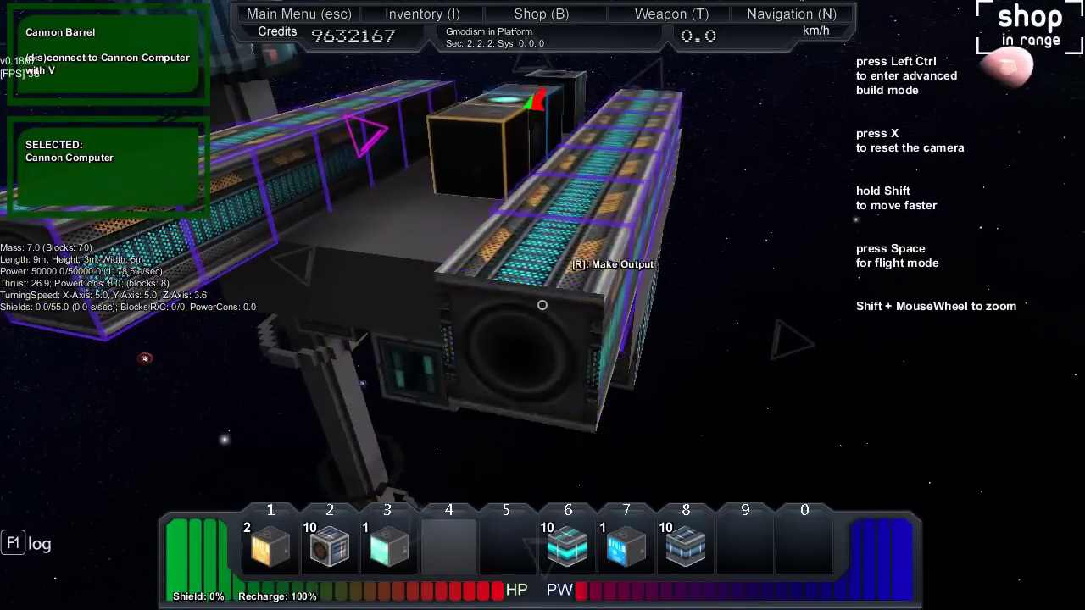
pyautogui.press('s')
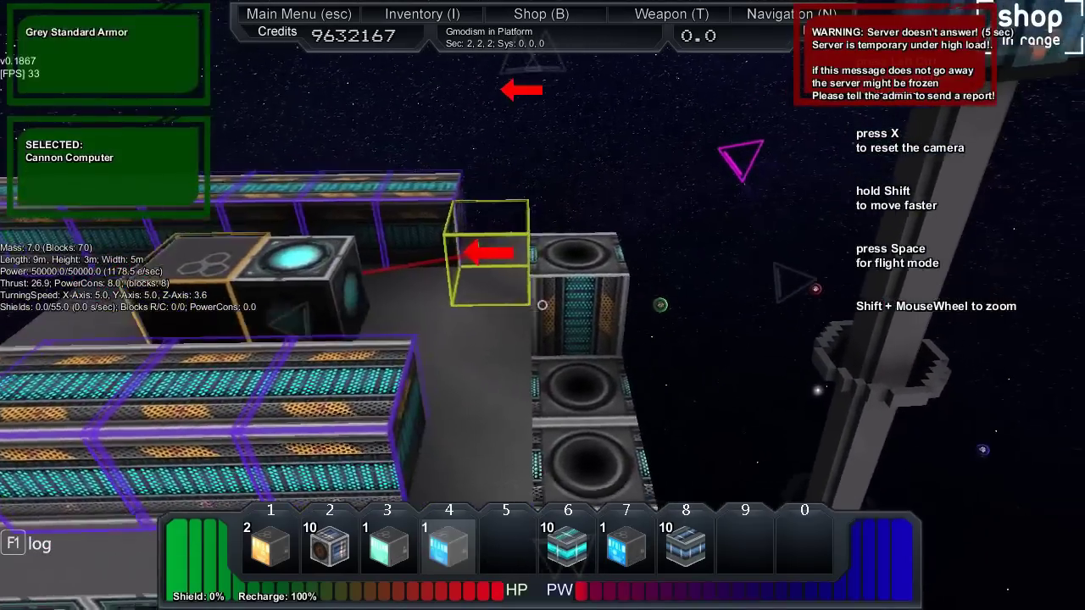
pyautogui.press('w')
pyautogui.click(543, 305)
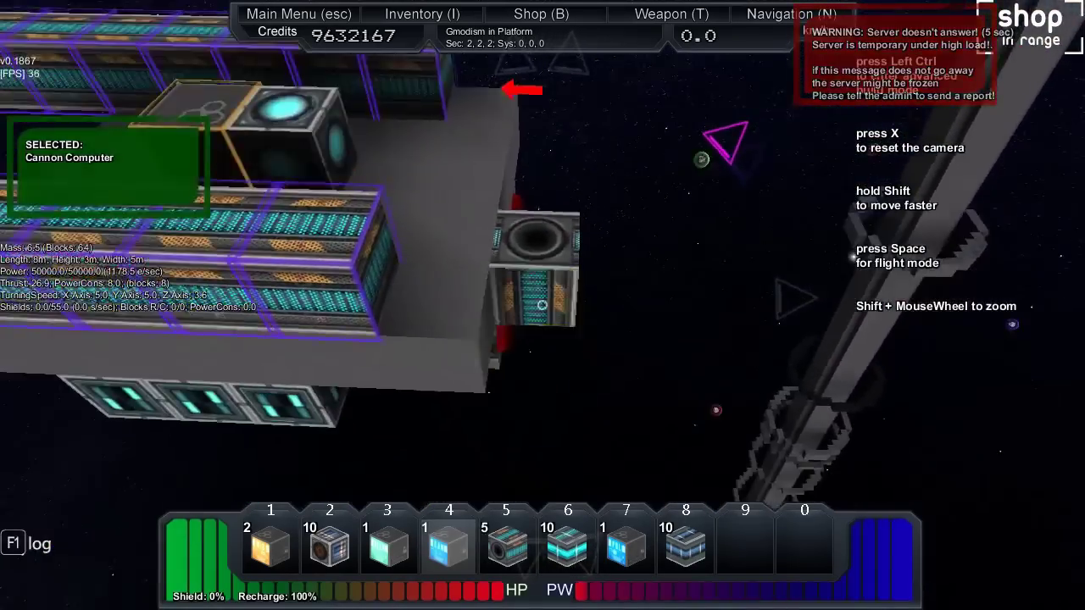
pyautogui.click(543, 305)
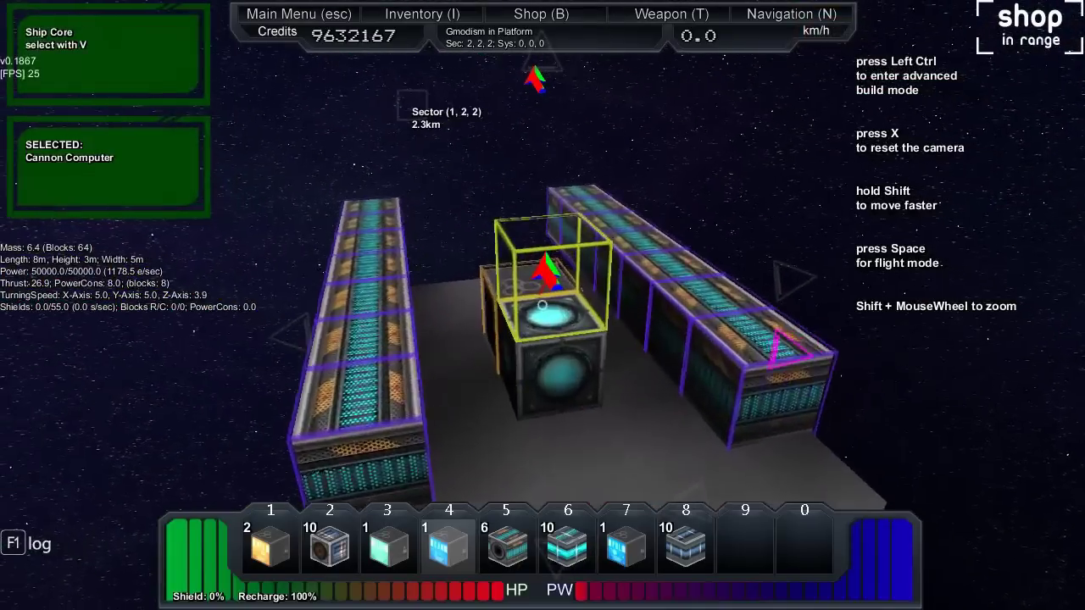
pyautogui.press('s')
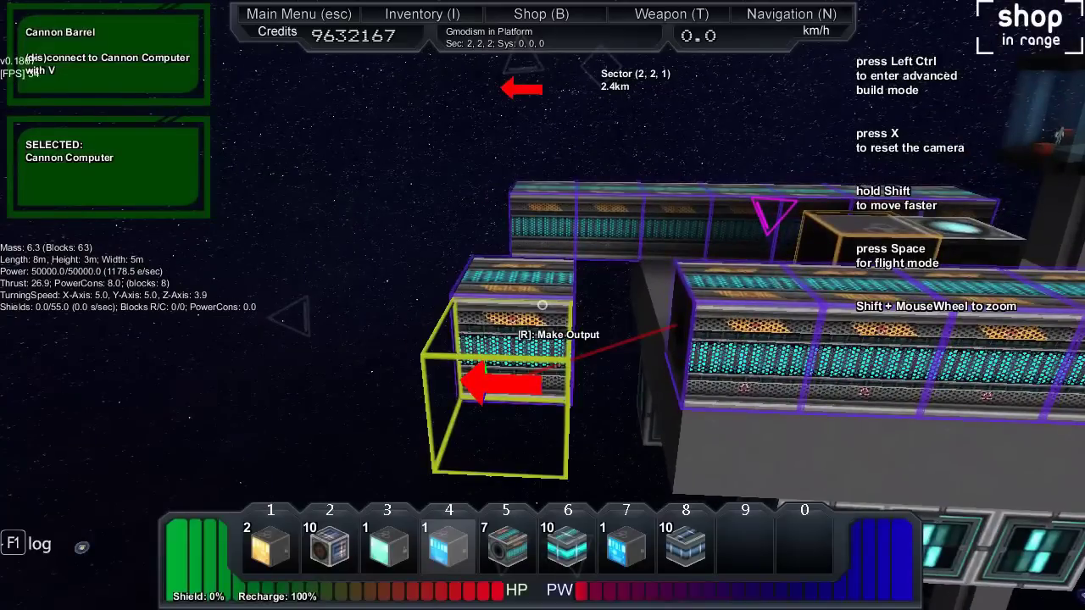
# Step: Remove the remaining cannon barrels and check the inventory for available blocks
pyautogui.click(542, 305)
pyautogui.click(542, 306)
pyautogui.scroll(-2, 542, 305)
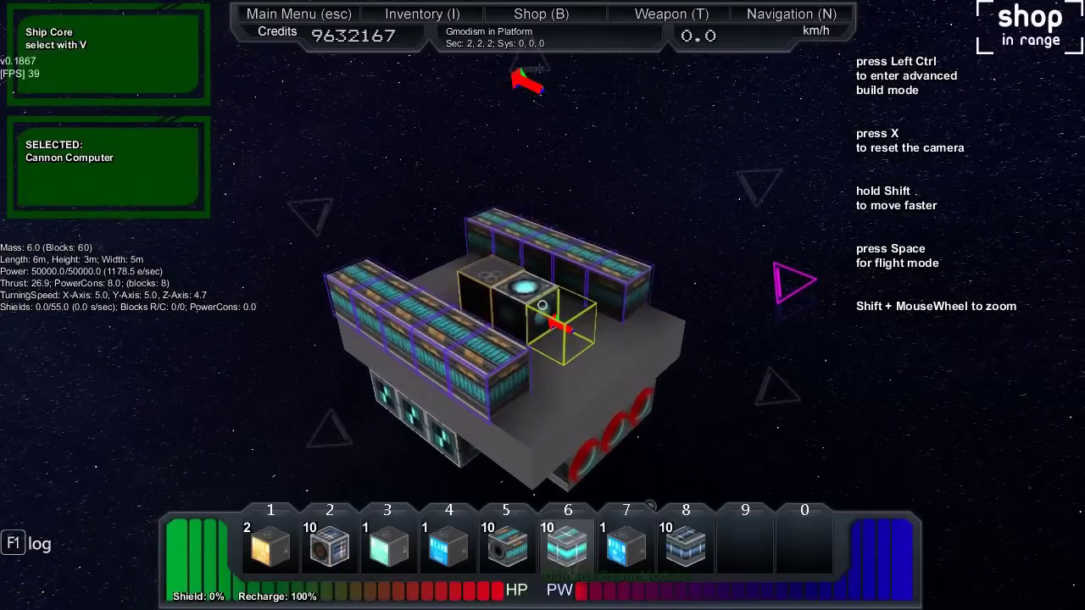
pyautogui.scroll(-1, 543, 305)
pyautogui.press('i')
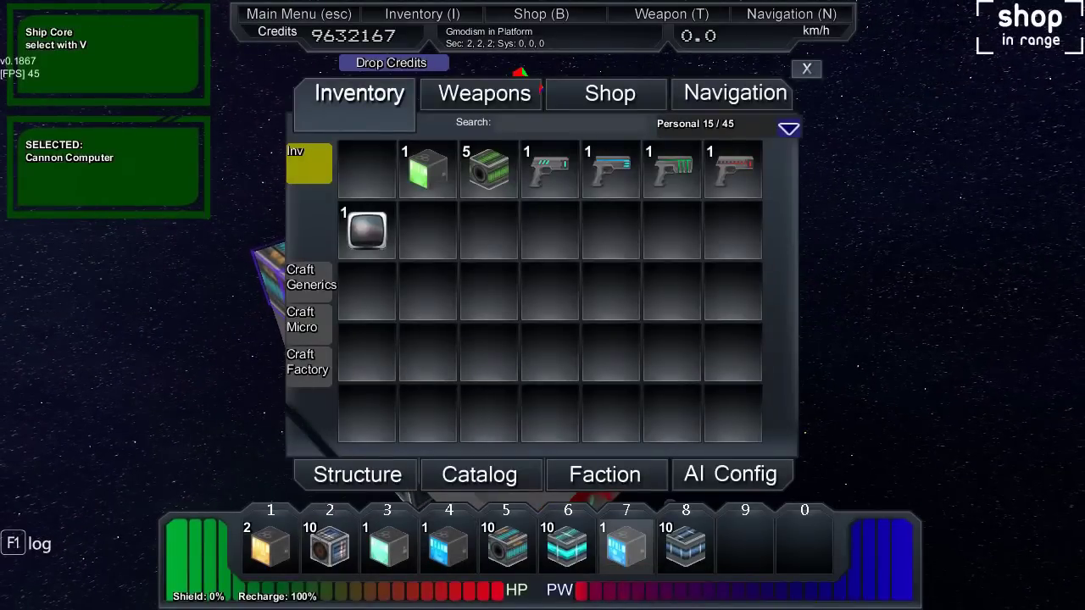
pyautogui.press('i')
pyautogui.scroll(4, 543, 305)
pyautogui.scroll(1, 541, 304)
# Step: Place a Damage Beam Computer and a 5x2 module wall, then enter flight mode
pyautogui.click(542, 305)
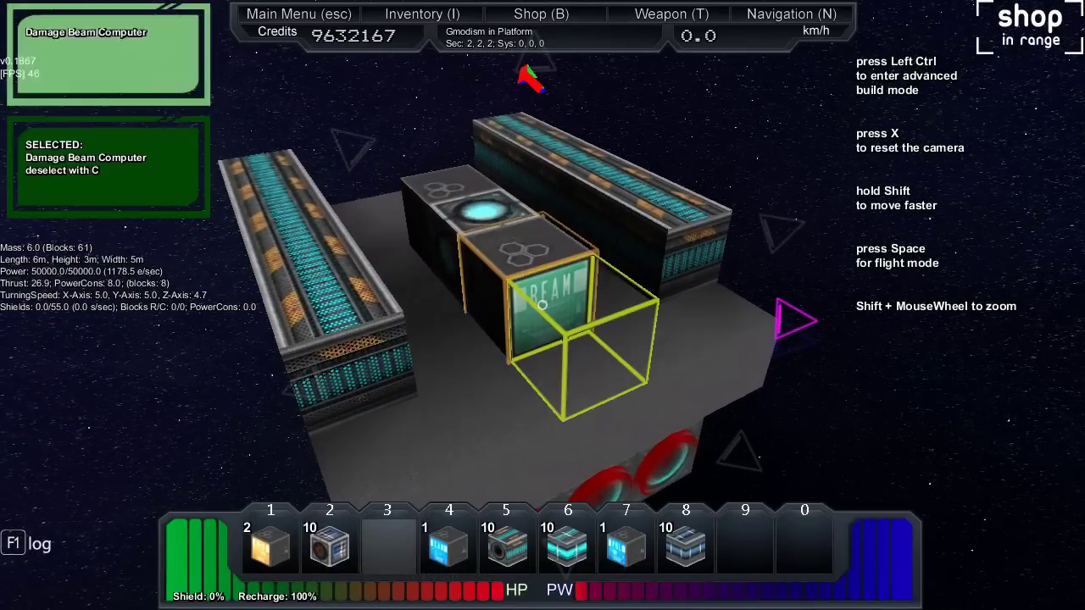
pyautogui.scroll(1, 541, 304)
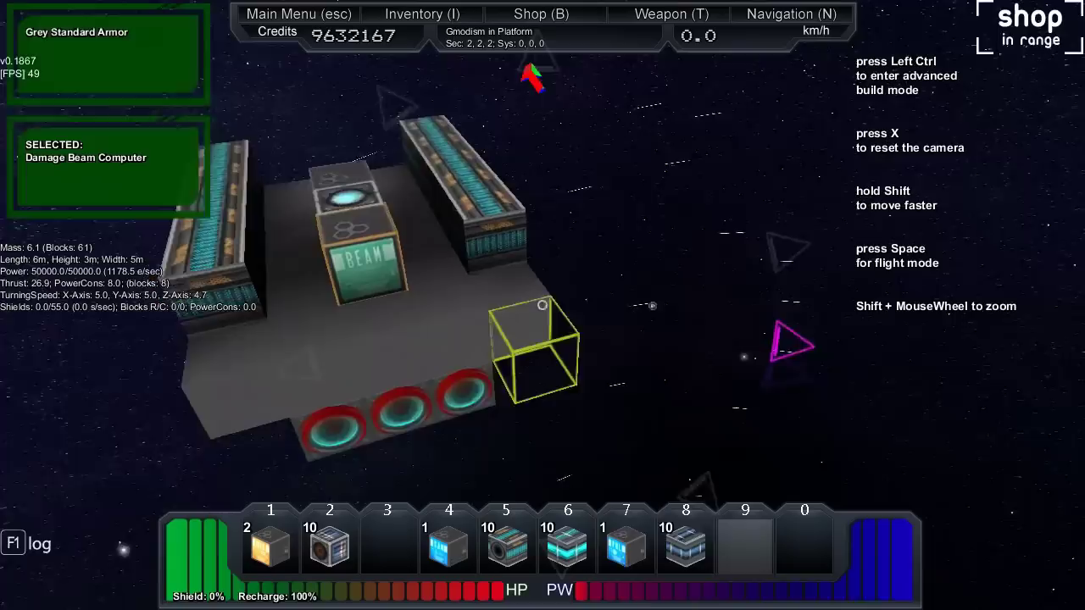
pyautogui.scroll(-4, 541, 304)
pyautogui.press('ctrl')
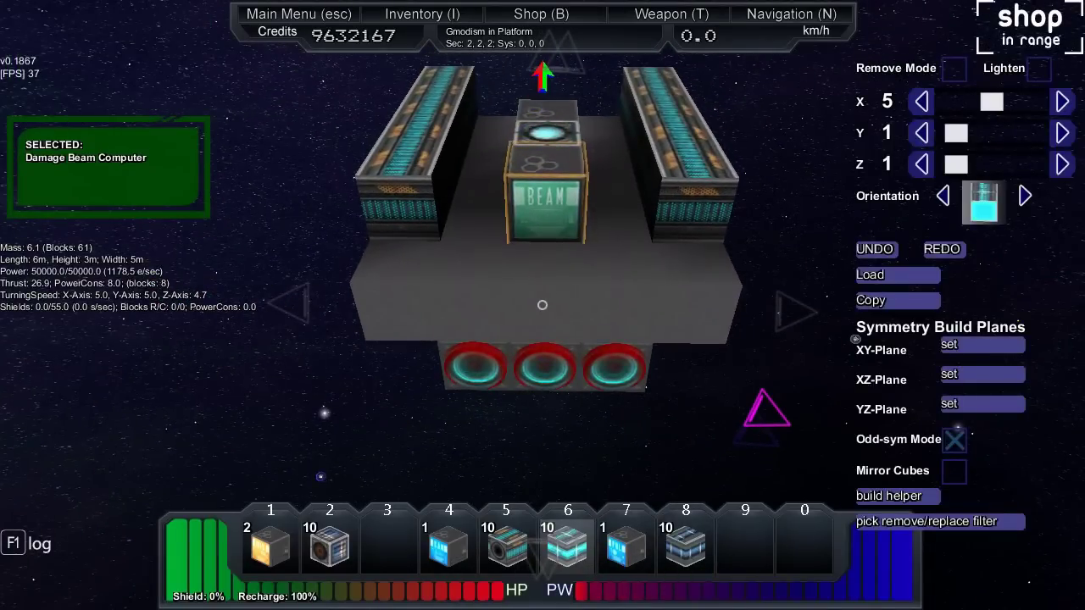
pyautogui.click(542, 304)
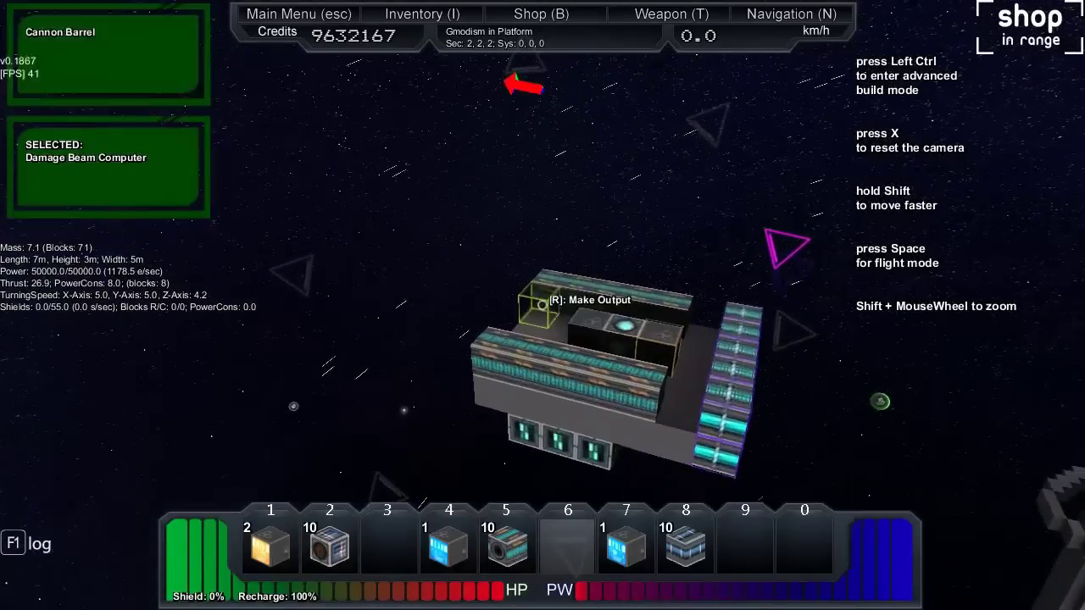
pyautogui.press('w')
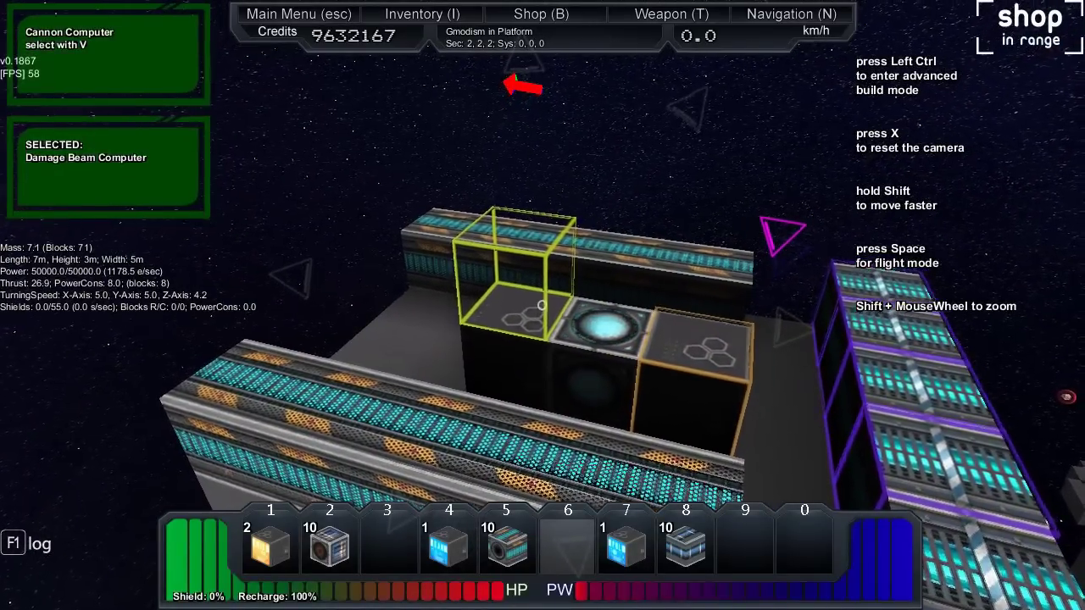
pyautogui.press('space')
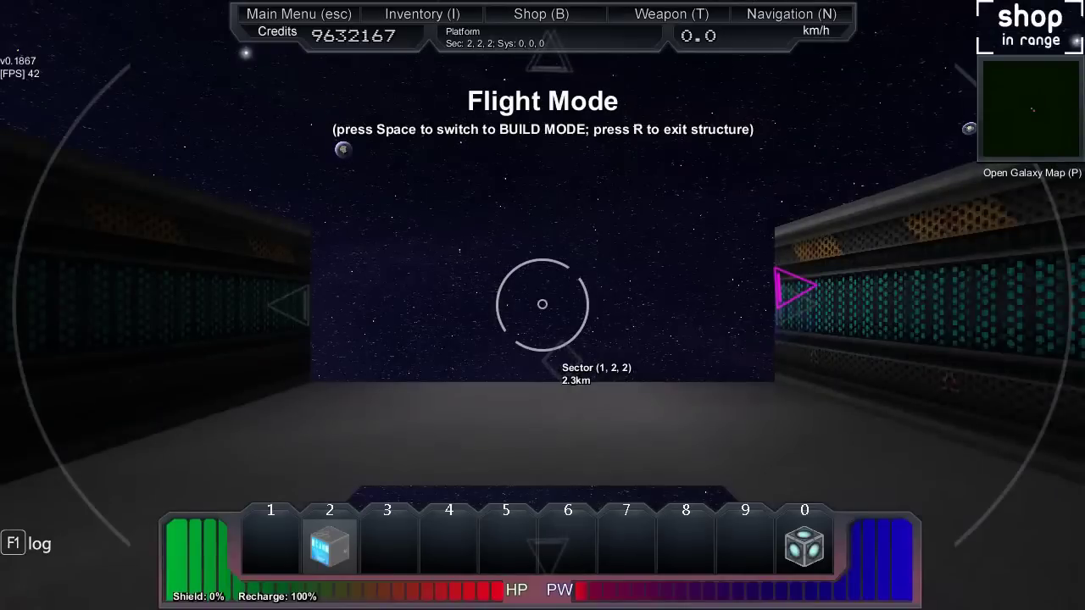
# Step: Link the Damage Beam Computer into the other weapon's Support column
pyautogui.press('5')
pyautogui.press('t')
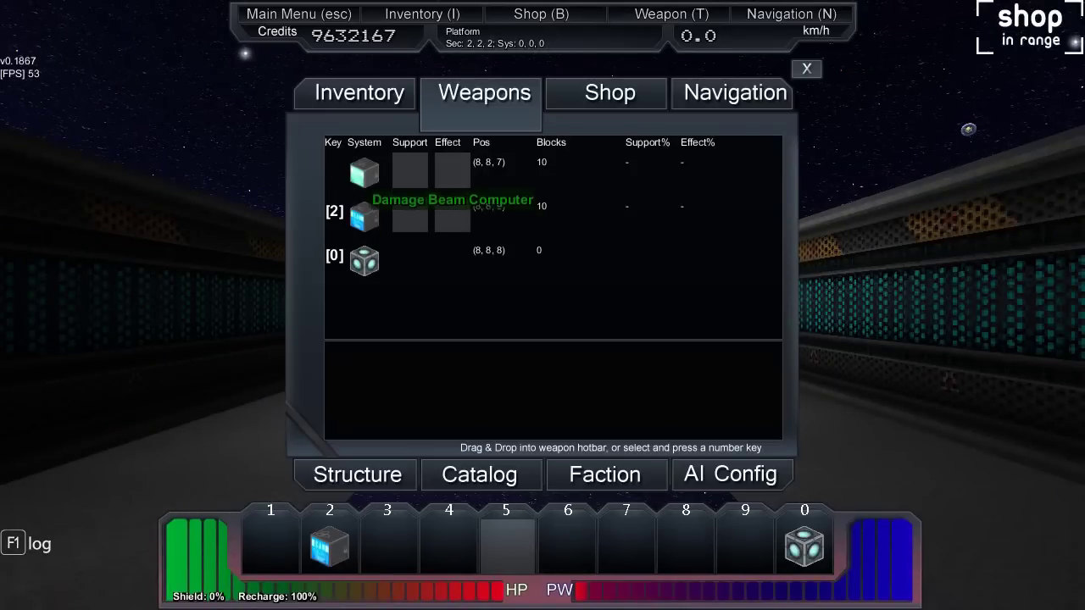
pyautogui.moveTo(366, 185); pyautogui.dragTo(411, 213)
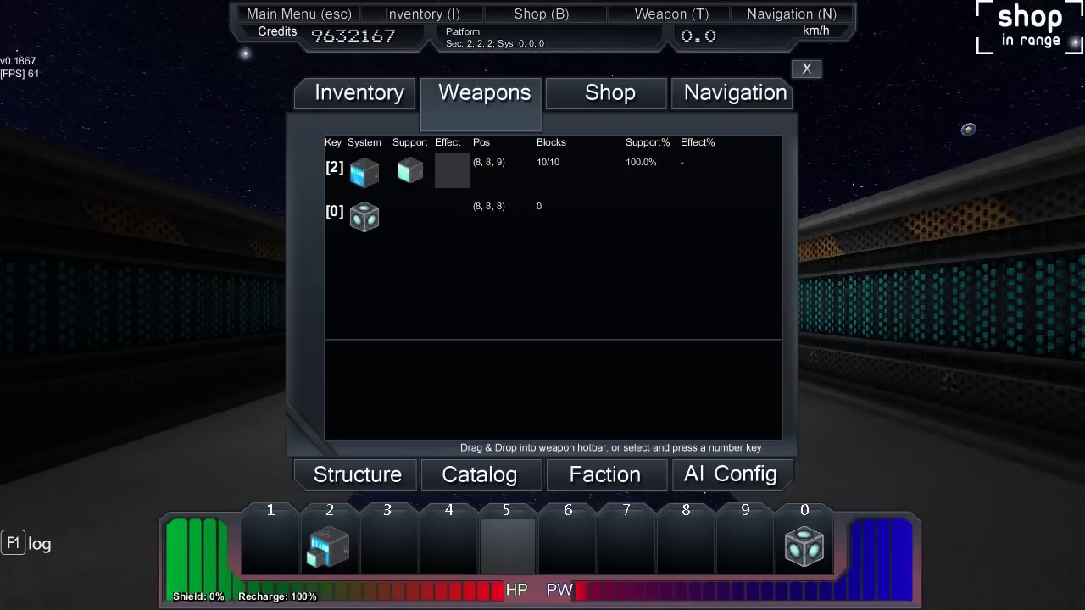
pyautogui.press('t')
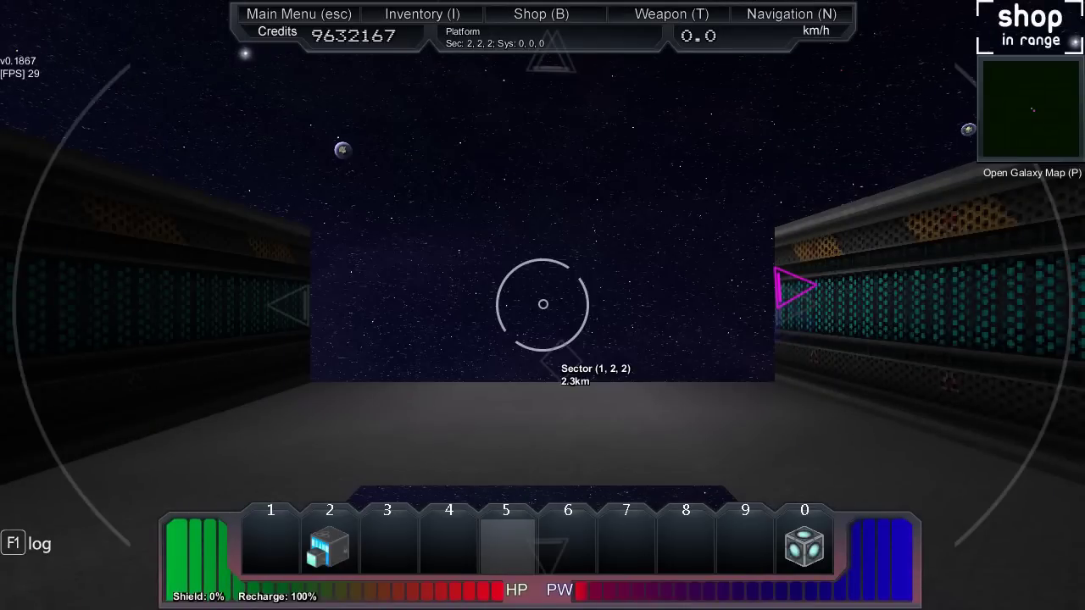
# Step: Fire the combined weapon on slot 2 twice, then return to build mode
pyautogui.press('2')
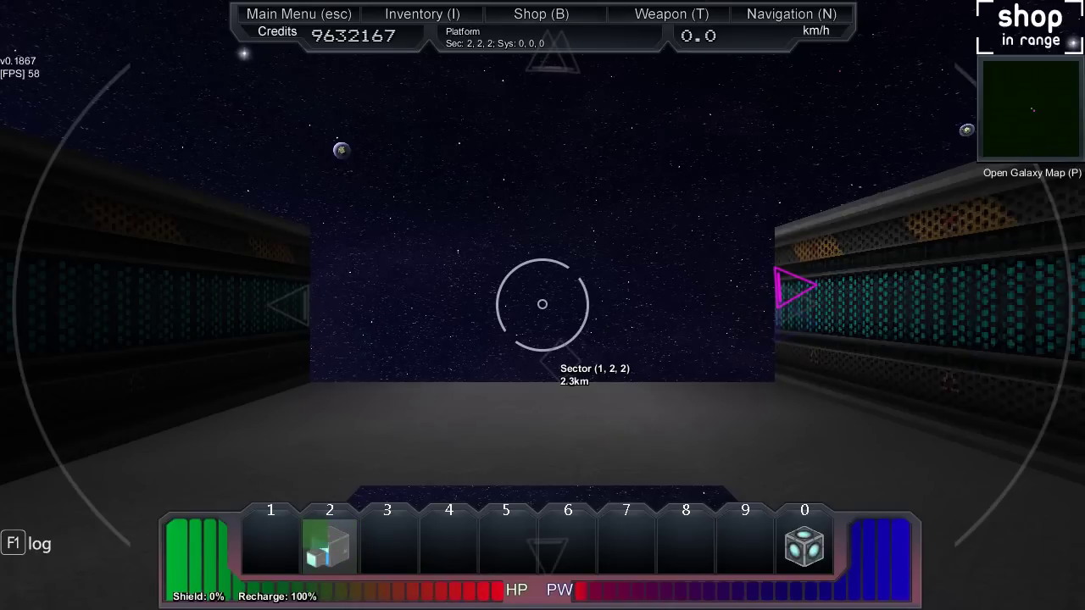
pyautogui.click(543, 311)
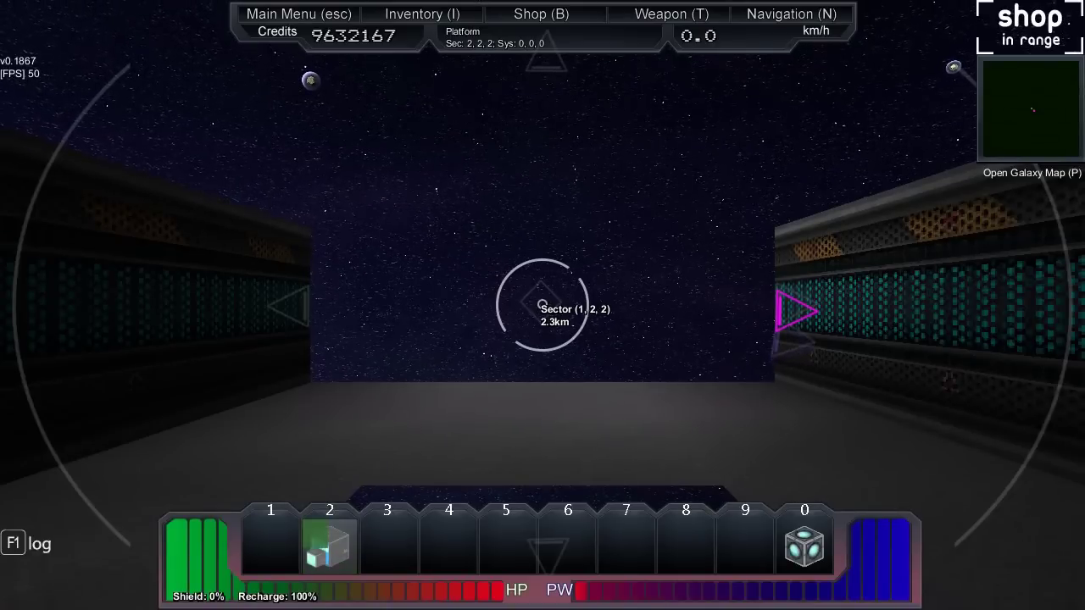
pyautogui.click(543, 305)
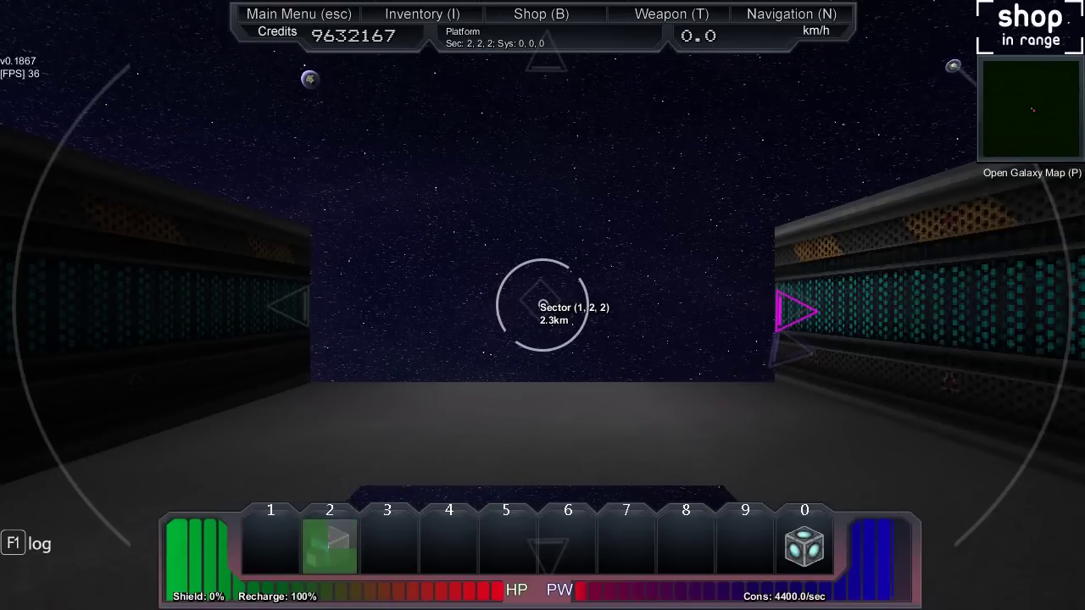
pyautogui.press('space')
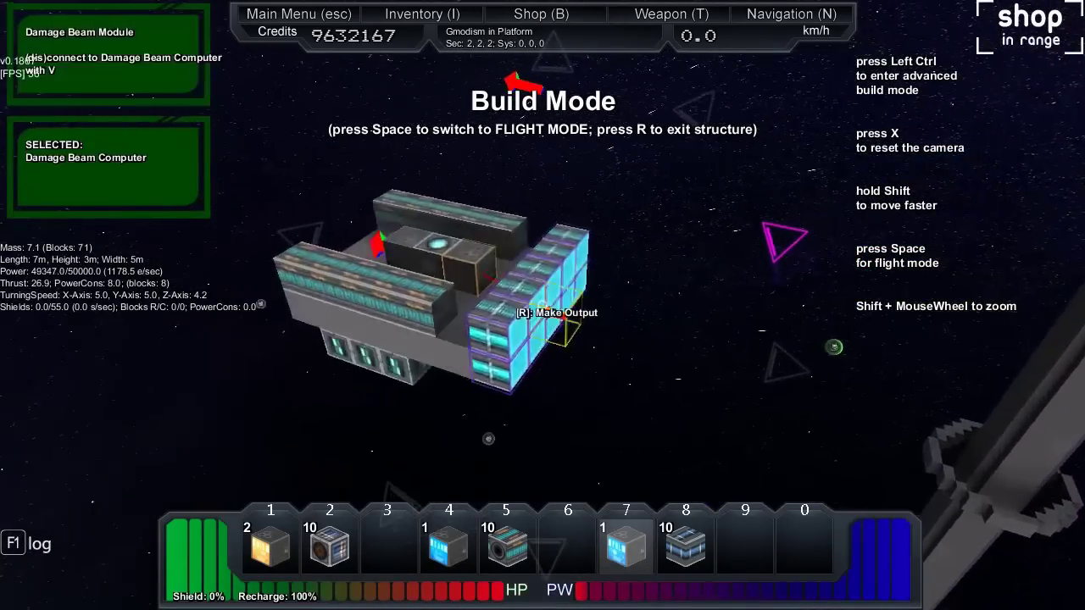
pyautogui.press('w')
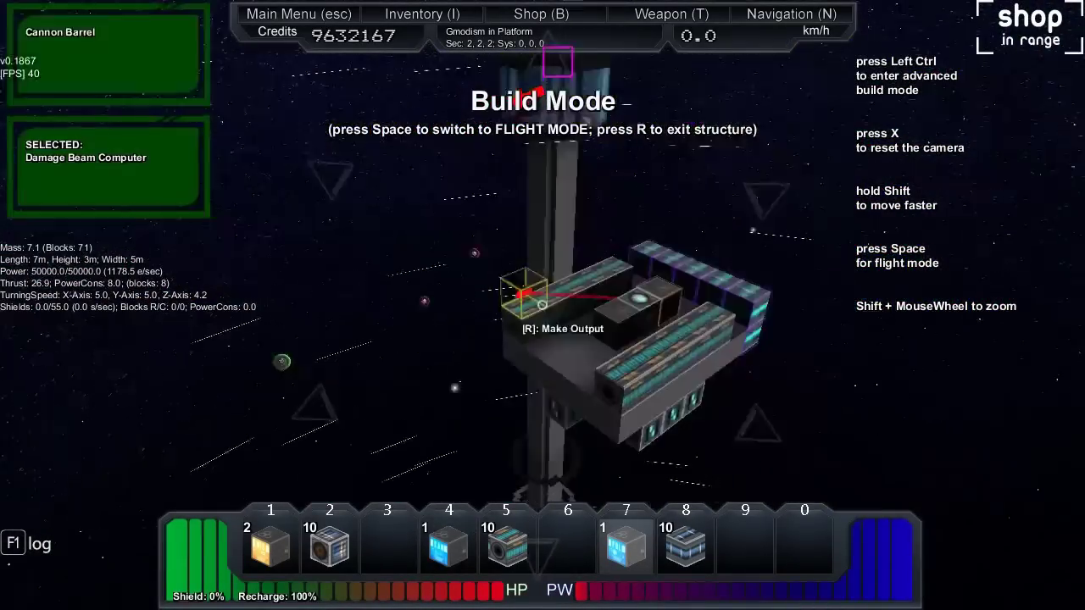
# Step: Strip every barrel block from both side rows, then enable advanced build mode
pyautogui.press('w')
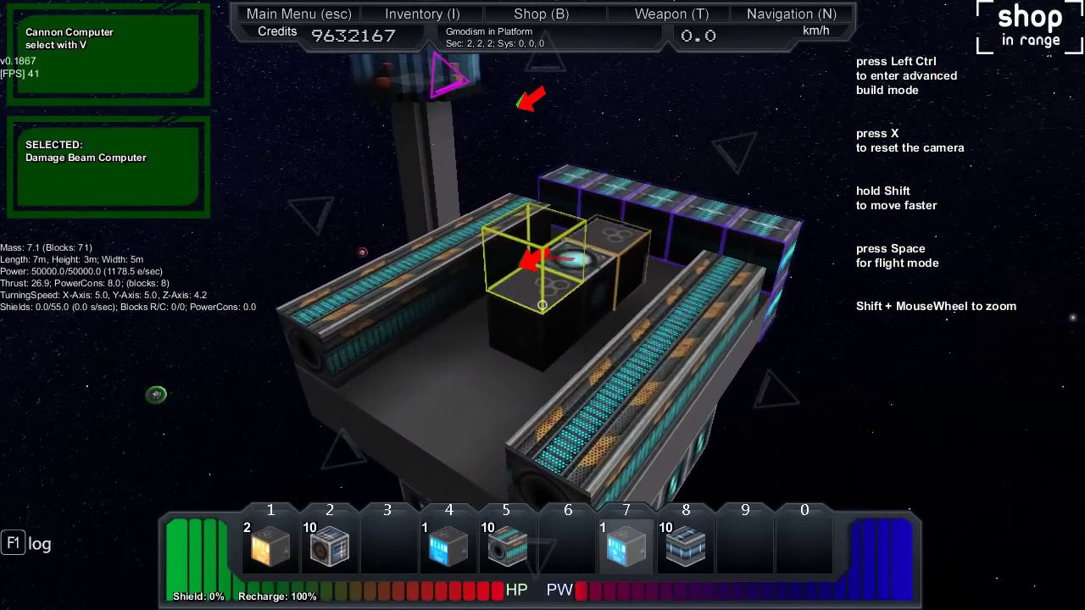
pyautogui.click(542, 305)
pyautogui.click(542, 305)
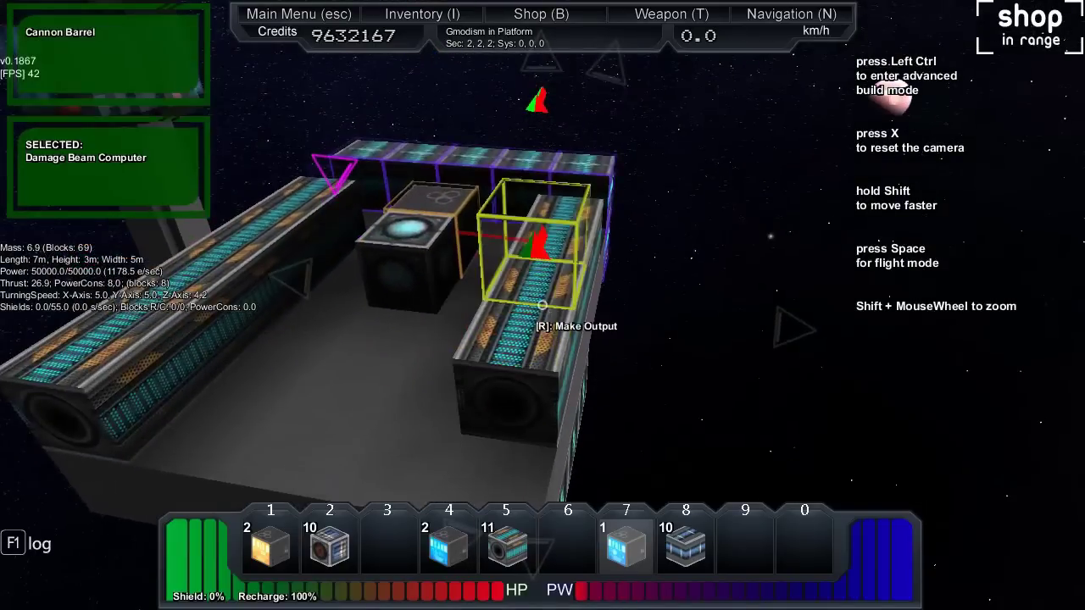
pyautogui.click(543, 305)
pyautogui.click(543, 305)
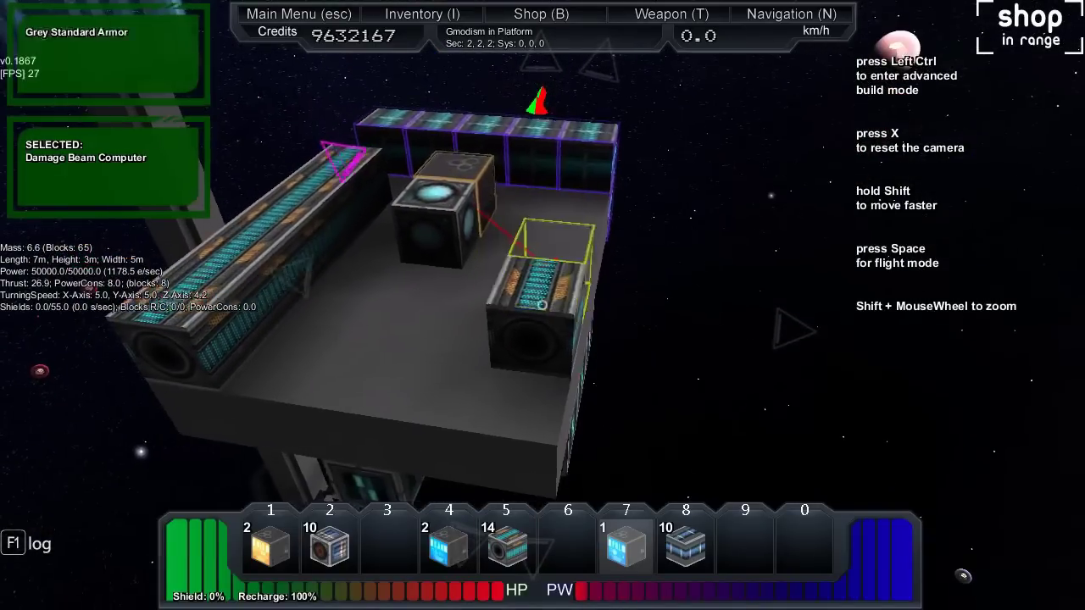
pyautogui.click(542, 305)
pyautogui.click(542, 306)
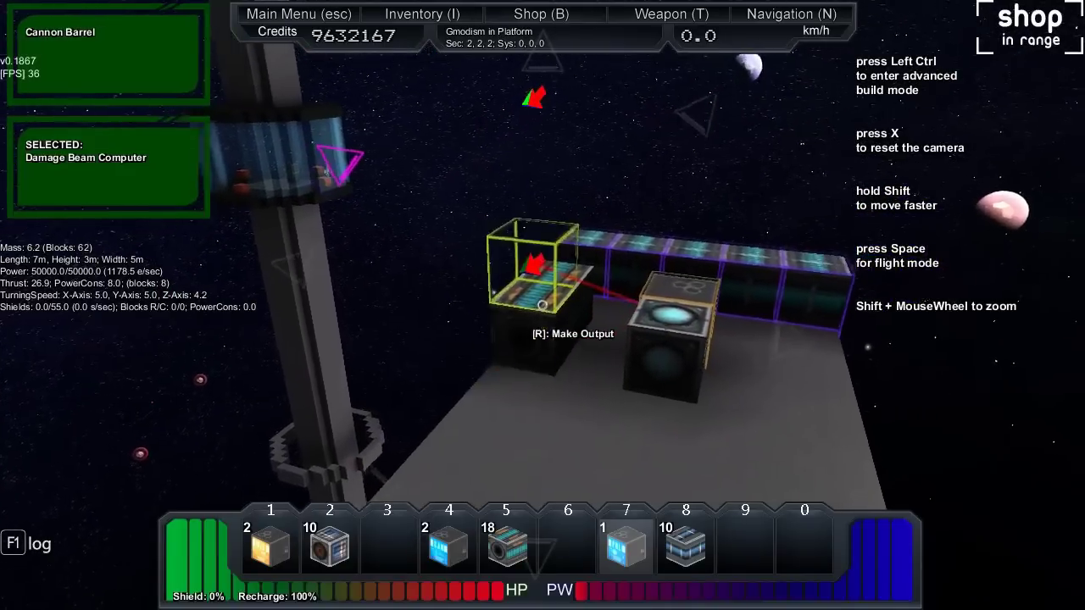
pyautogui.click(542, 305)
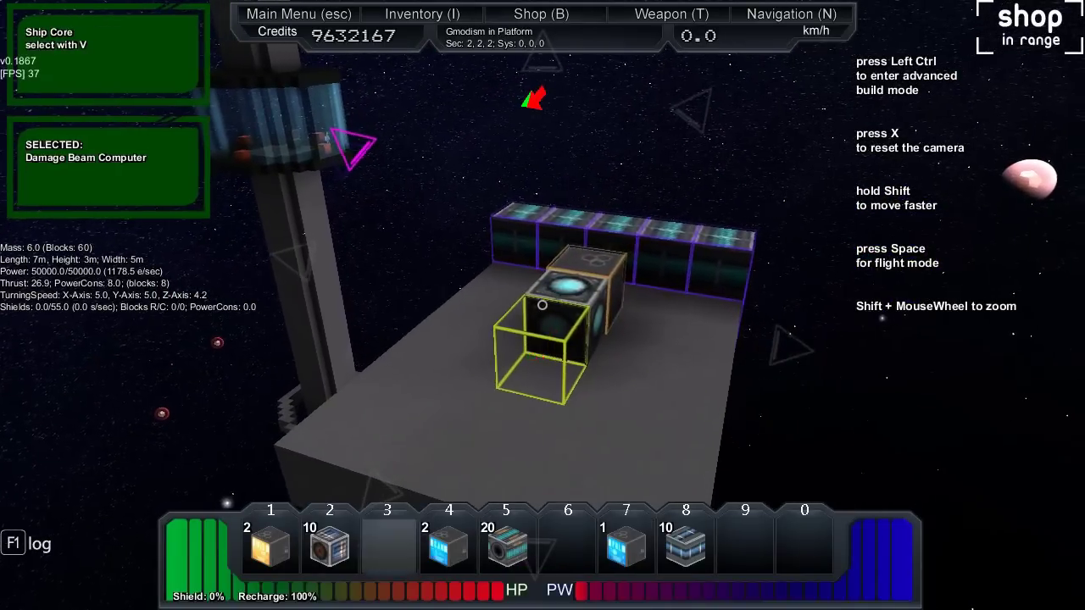
pyautogui.press('ctrl')
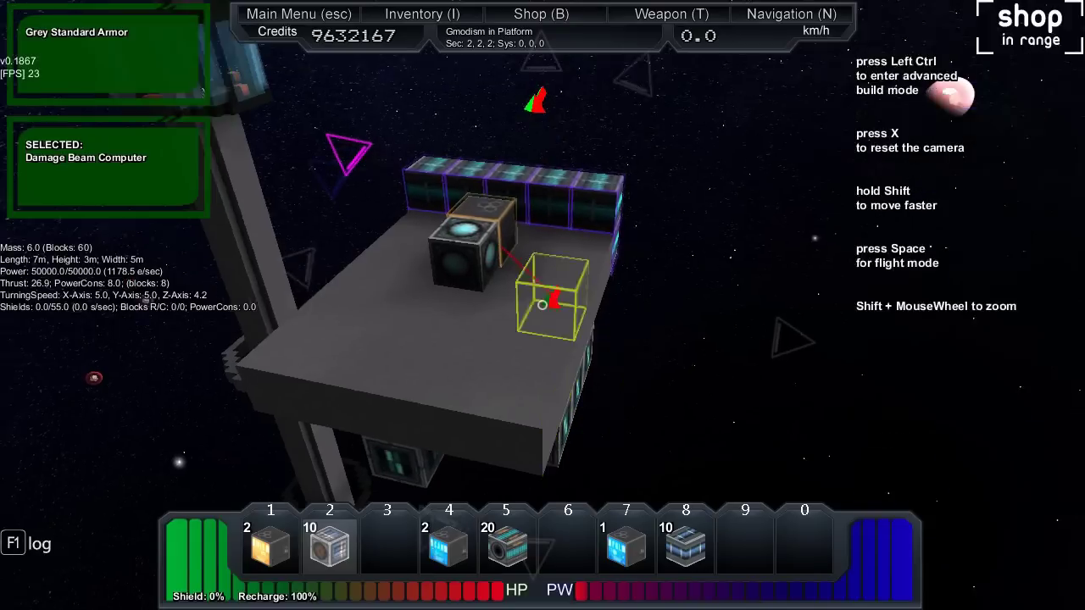
# Step: Place a Missile Computer beside the core
pyautogui.press('1')
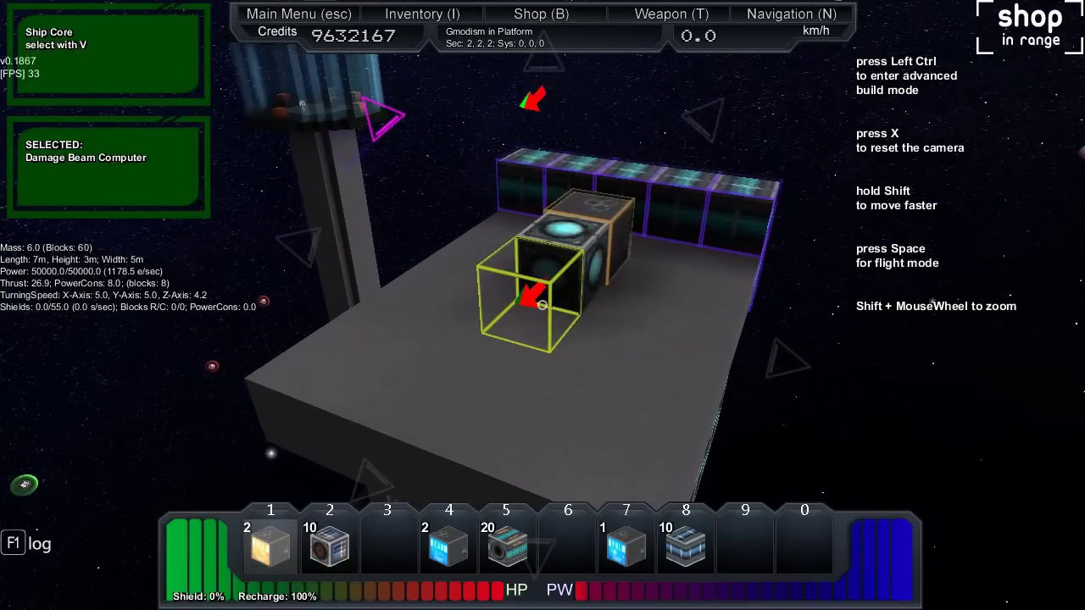
pyautogui.click(542, 304)
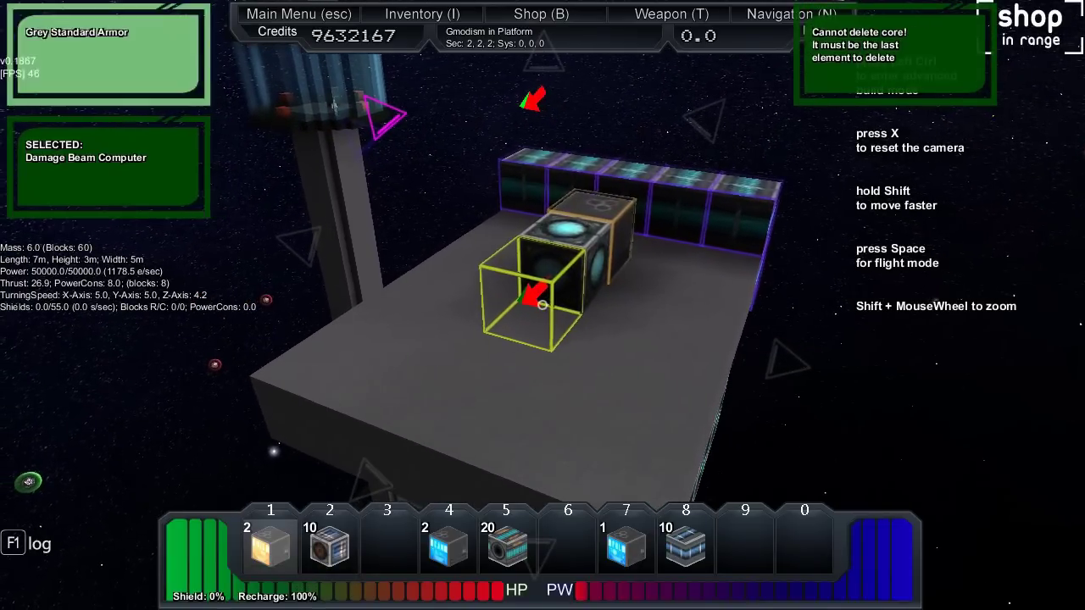
pyautogui.click(542, 304)
# Step: Place two rows of five Missile Tubes, one on each side
pyautogui.press('2')
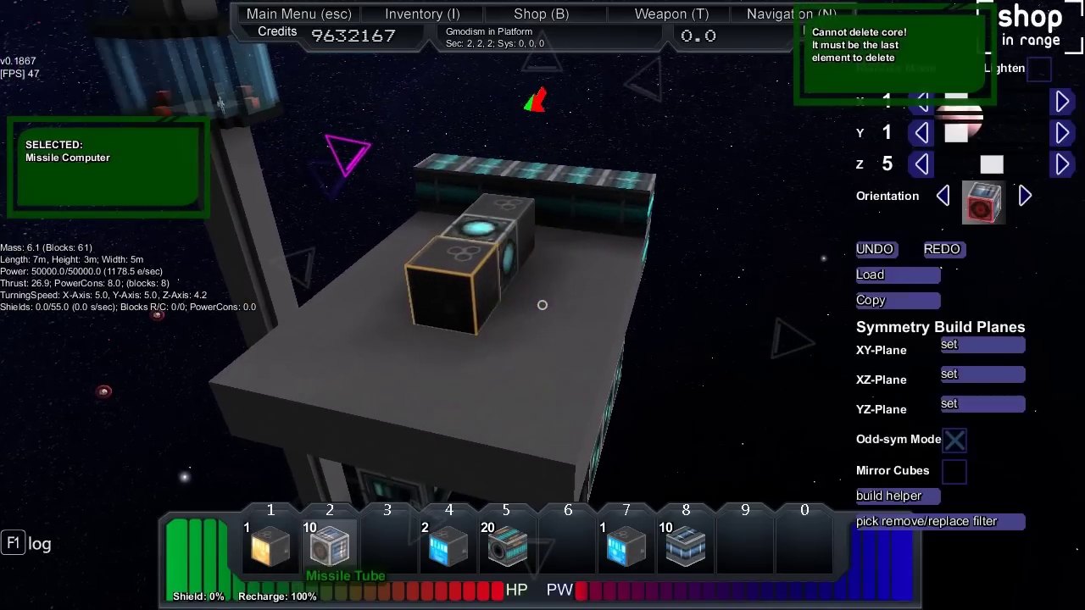
pyautogui.keyDown('ctrl'); pyautogui.click(542, 304); pyautogui.keyUp('ctrl')
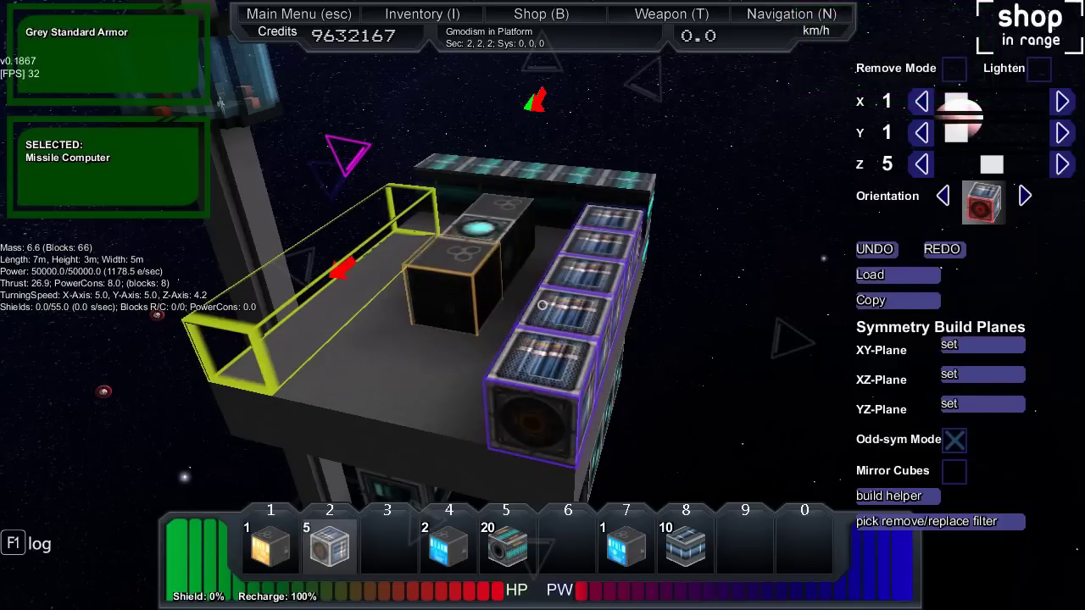
pyautogui.keyDown('ctrl'); pyautogui.click(542, 304); pyautogui.keyUp('ctrl')
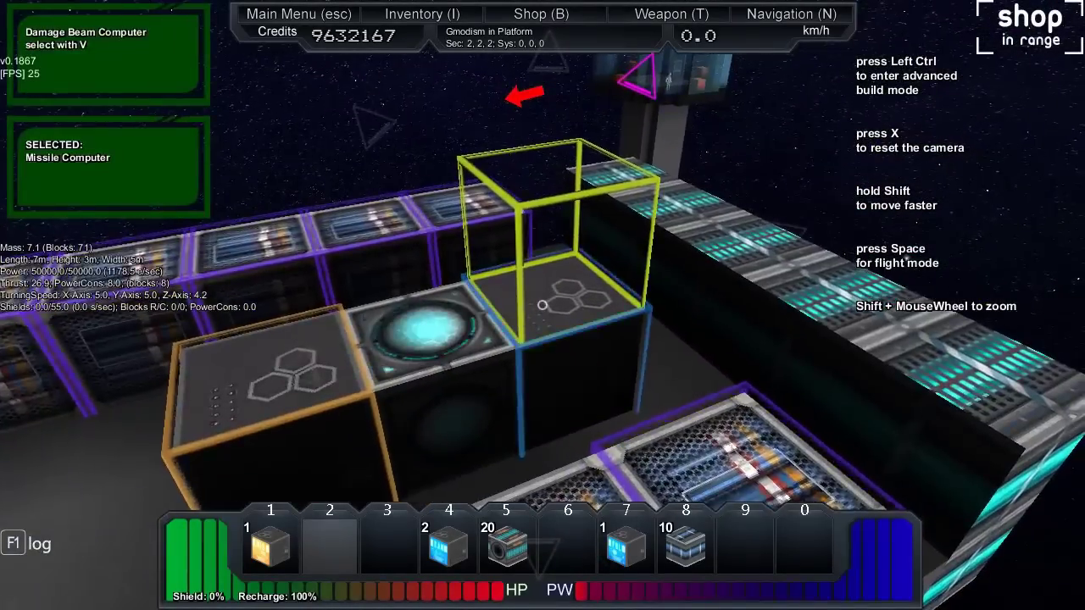
# Step: Take off in flight mode and fly the platform toward the tower
pyautogui.press('space')
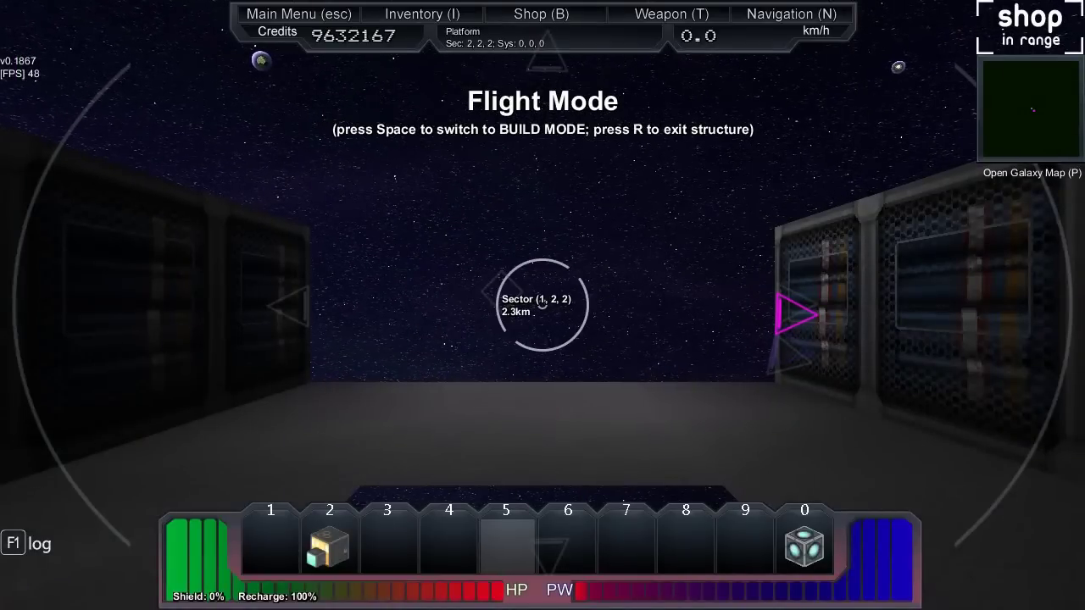
pyautogui.scroll(2, 543, 305)
pyautogui.press('w')
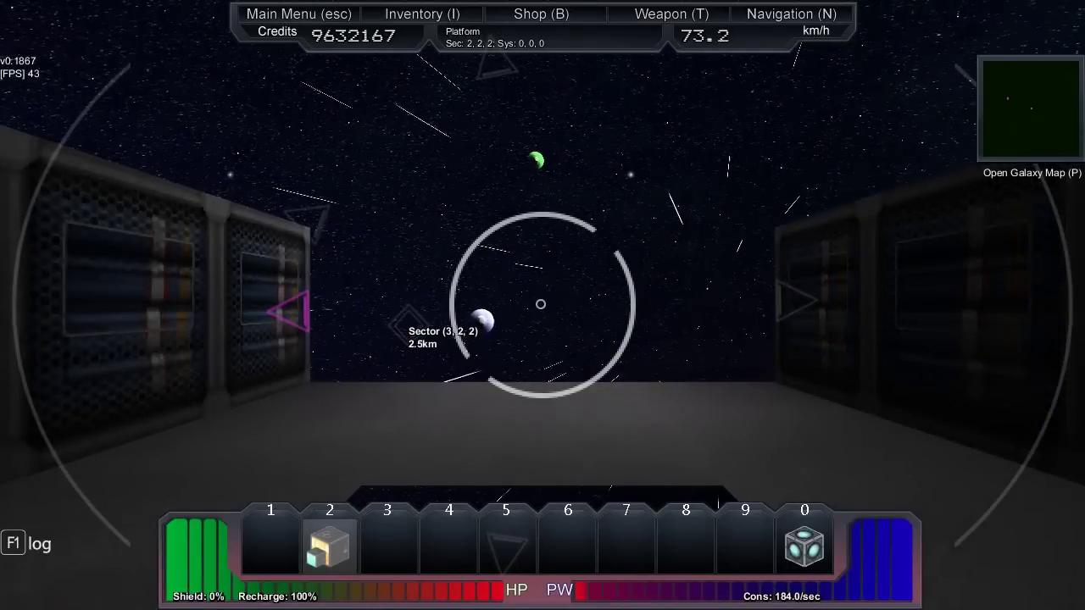
pyautogui.press('9')
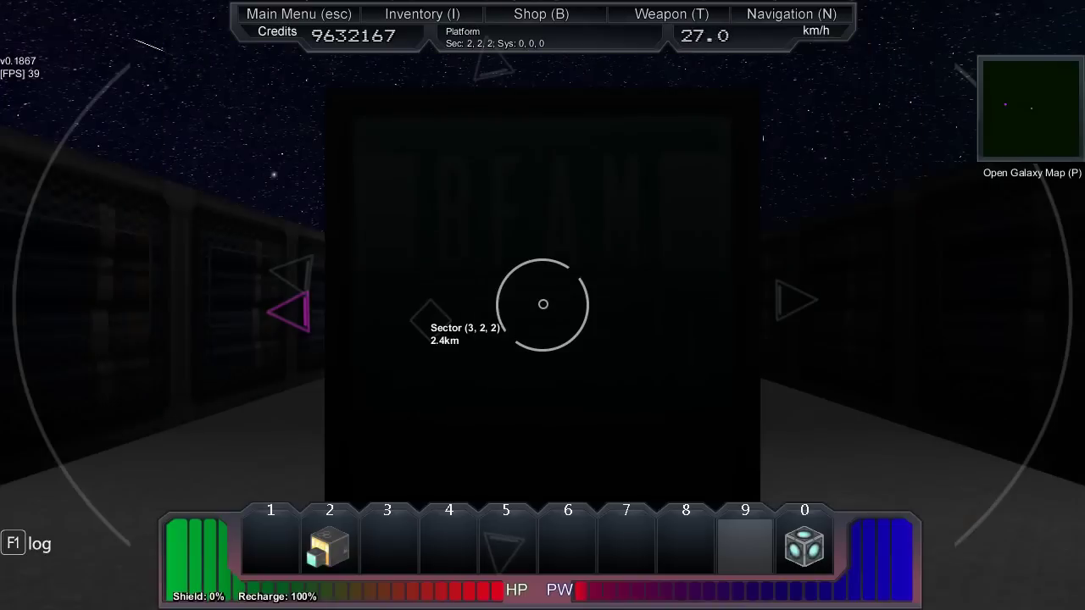
pyautogui.scroll(-3, 542, 305)
pyautogui.press('w')
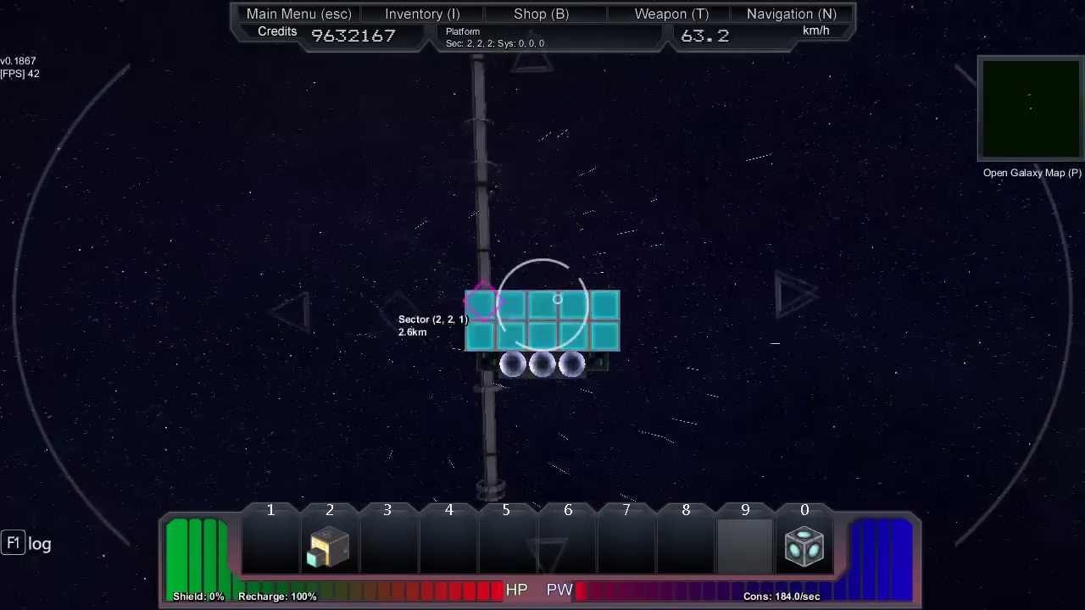
pyautogui.press('s')
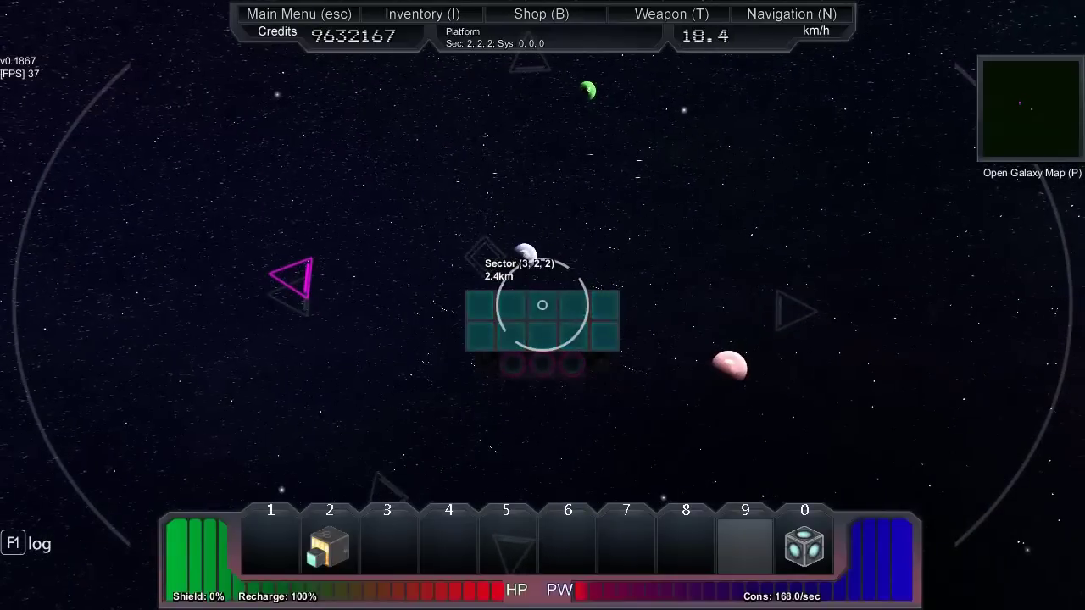
pyautogui.press('w')
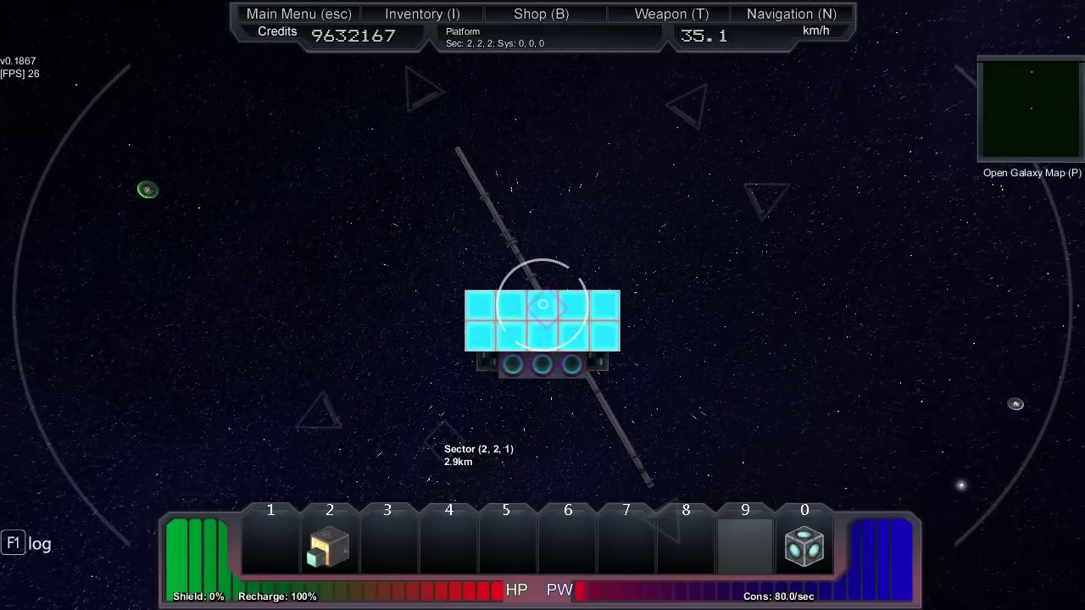
pyautogui.scroll(2, 542, 305)
pyautogui.scroll(3, 542, 305)
pyautogui.scroll(2, 542, 305)
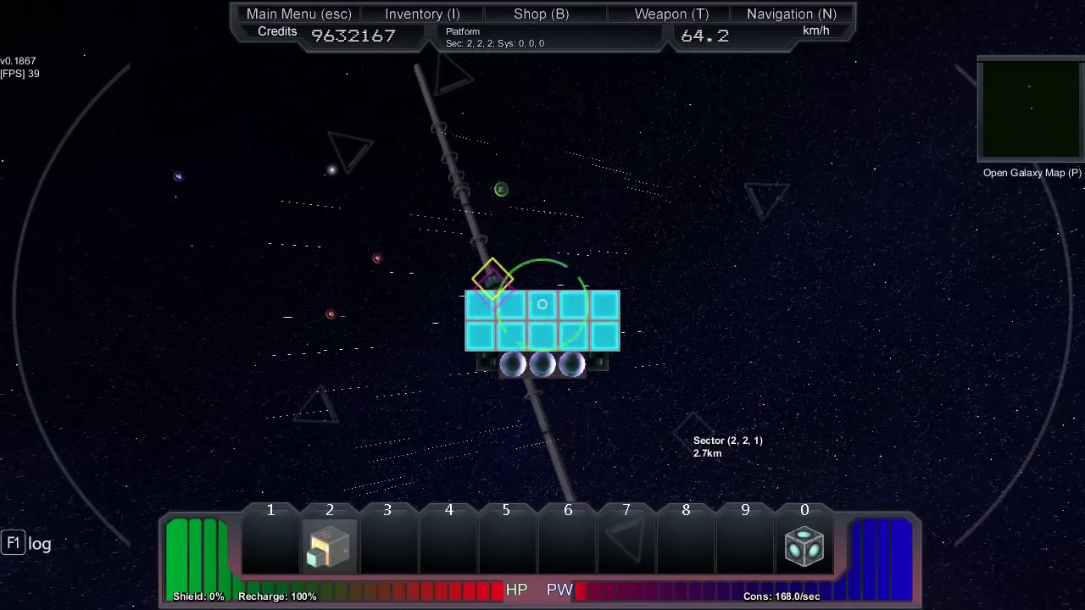
# Step: Fire the missiles at the tower, then fly away from the station
pyautogui.click(542, 304)
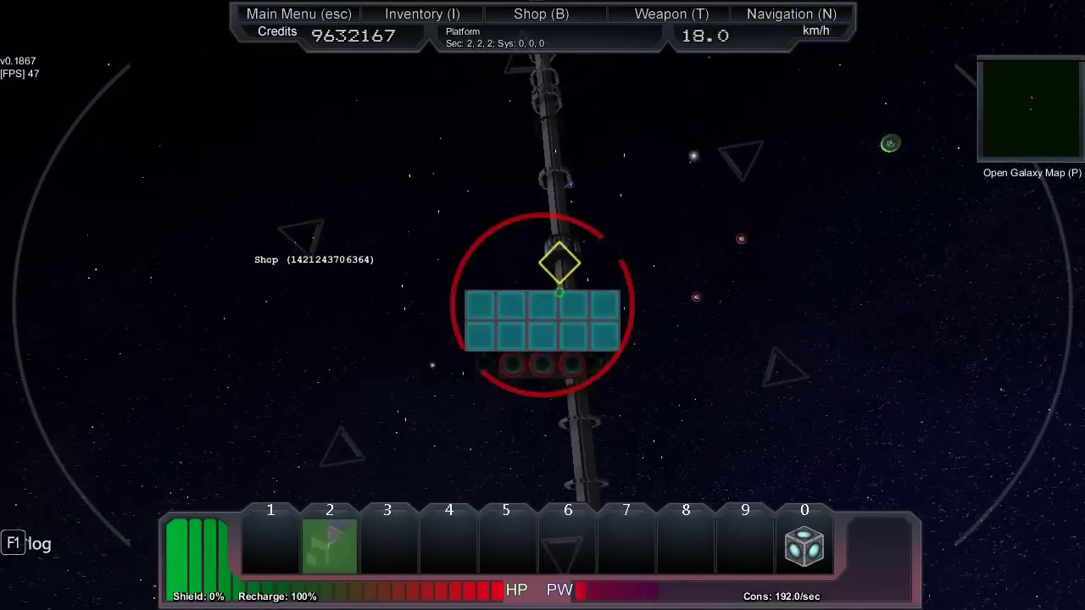
pyautogui.press('w')
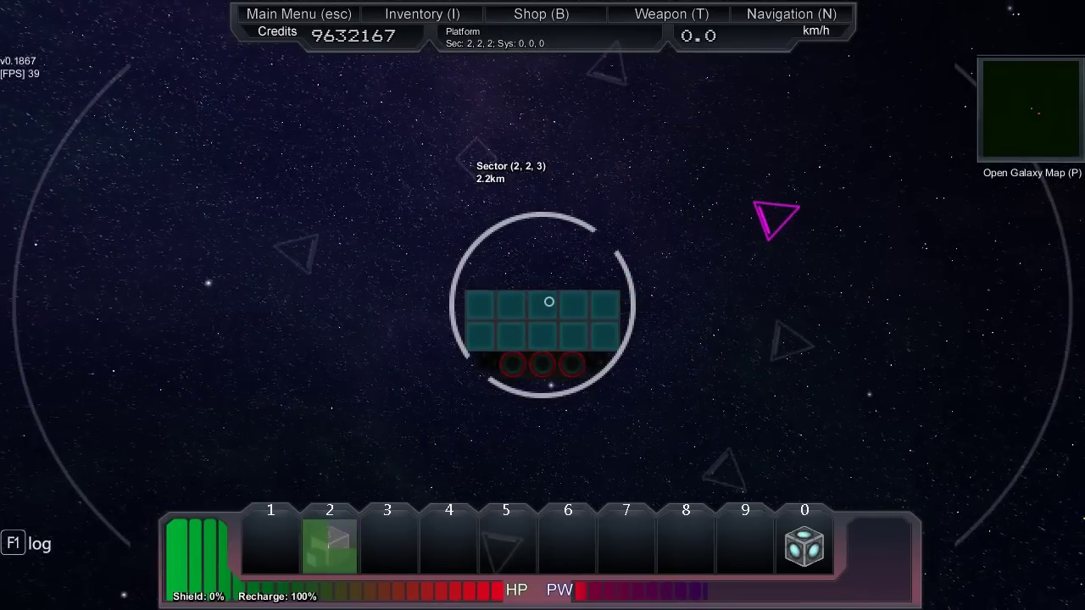
pyautogui.press('w')
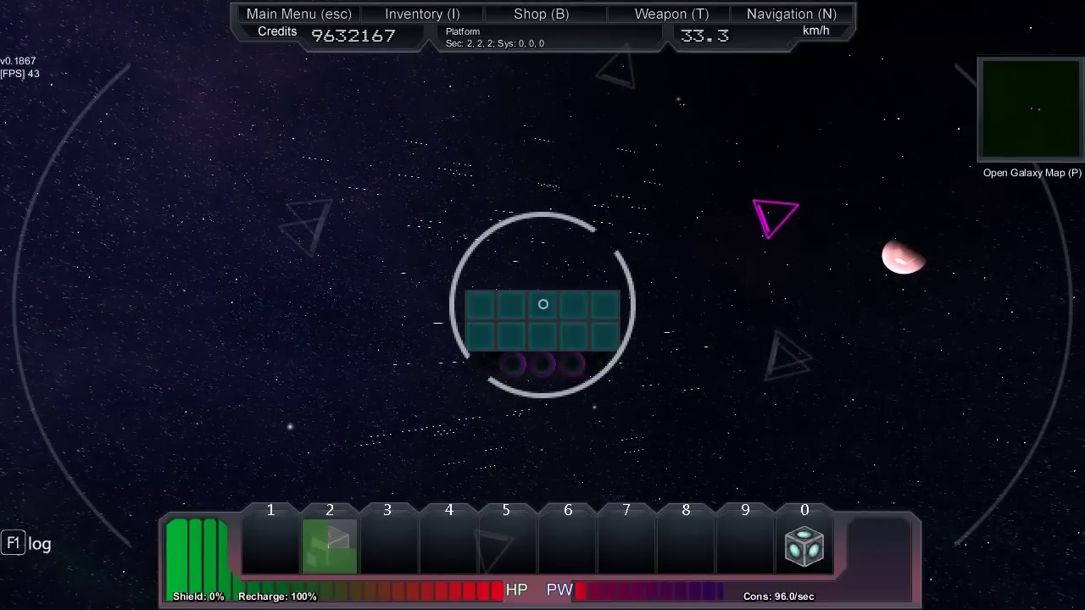
pyautogui.press('s')
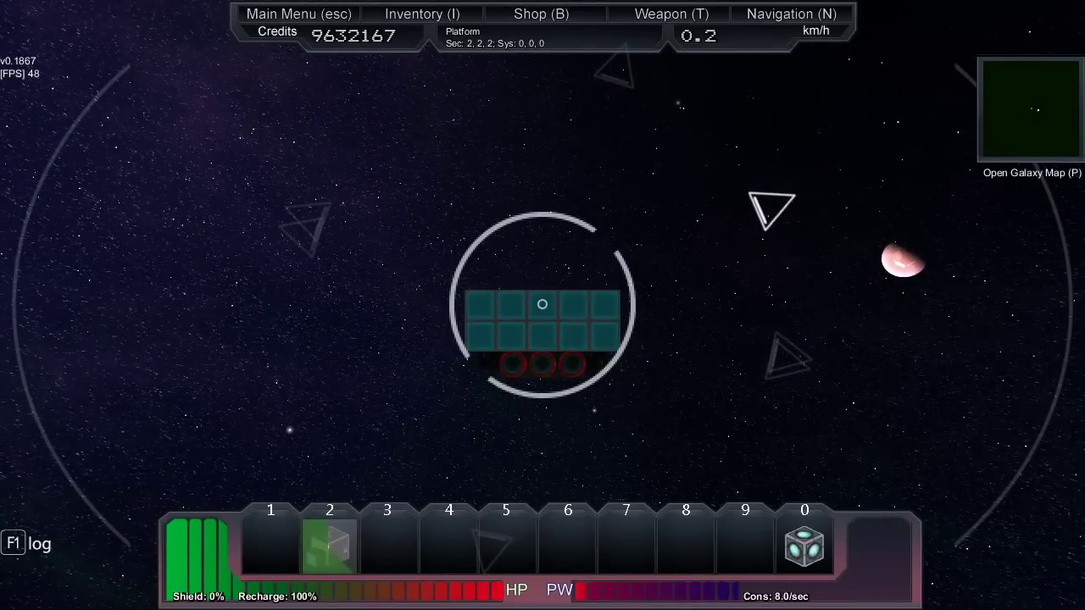
# Step: Open the Weapons list to review systems [2] and [0]
pyautogui.press('t')
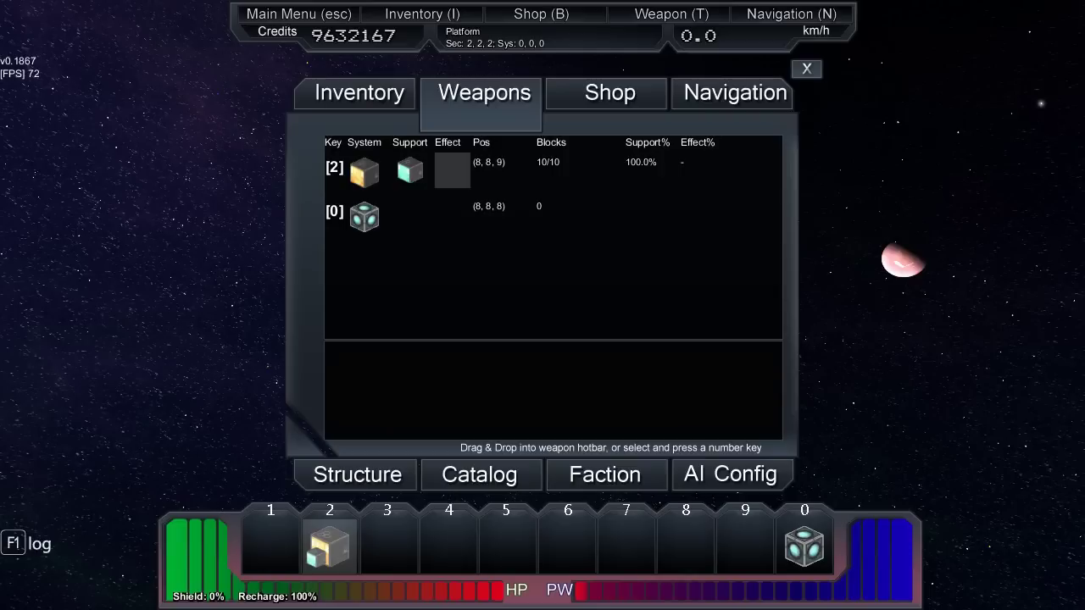
# Step: Close the weapons list and place two missile tubes on the platform
pyautogui.press('t')
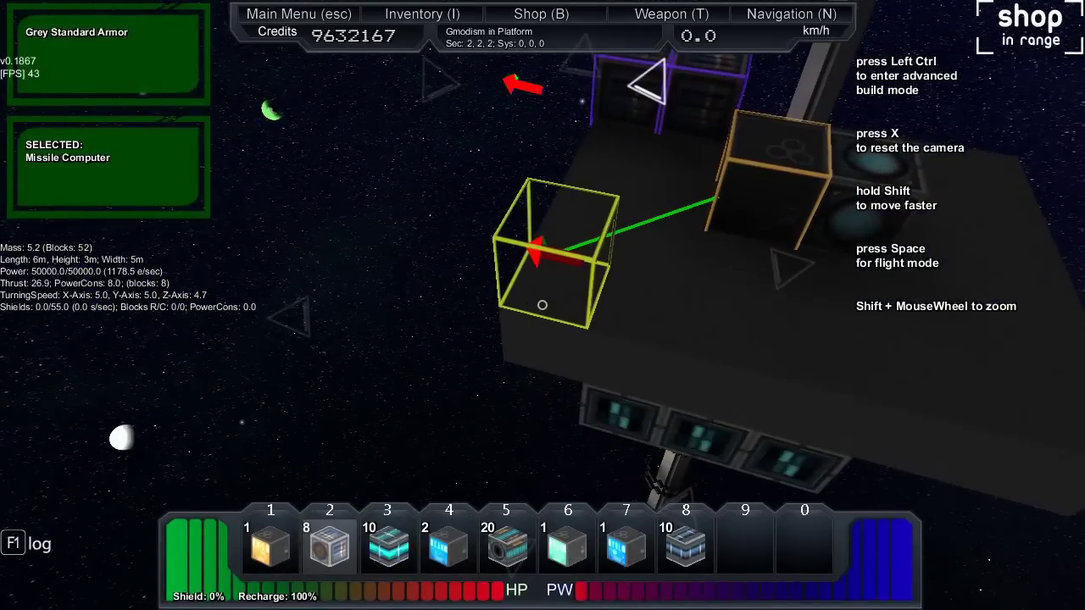
pyautogui.click(542, 304)
pyautogui.click(542, 304)
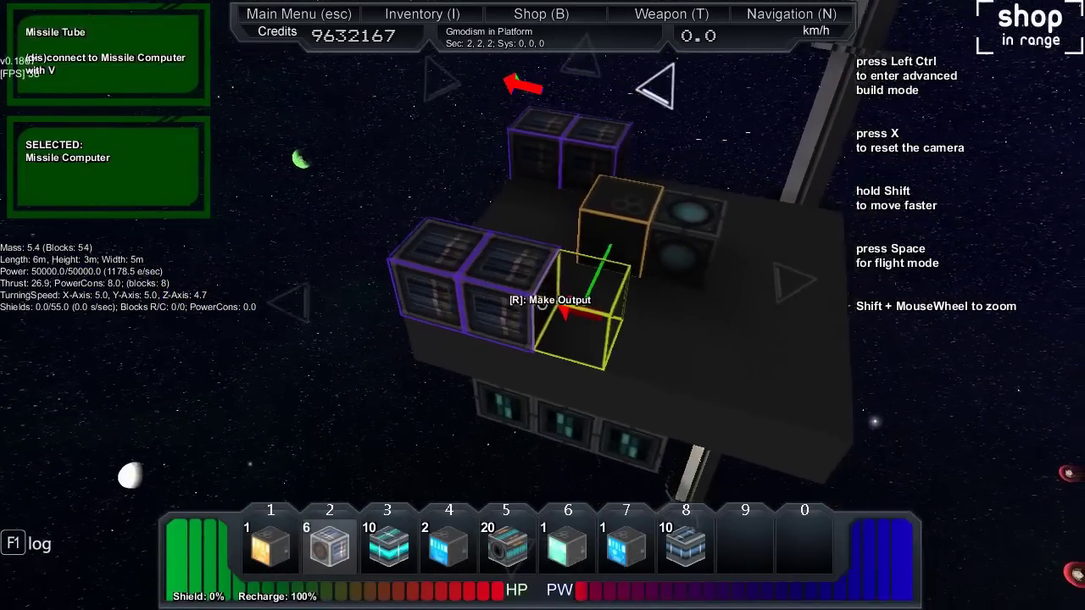
# Step: Place a new Missile Computer and add four more missile tubes beside it
pyautogui.press('1')
pyautogui.click(542, 304)
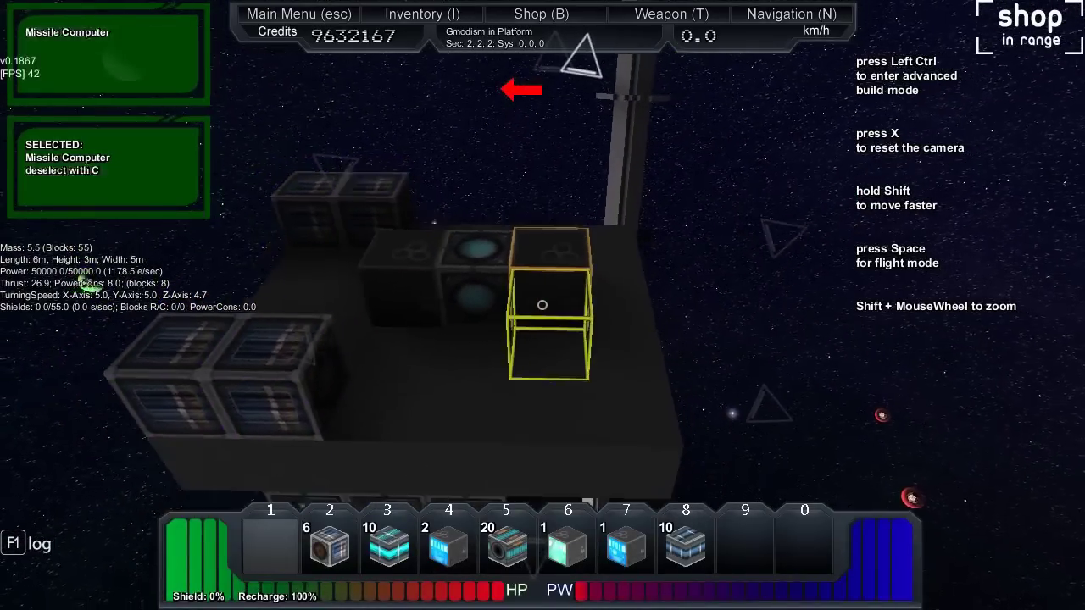
pyautogui.press('2')
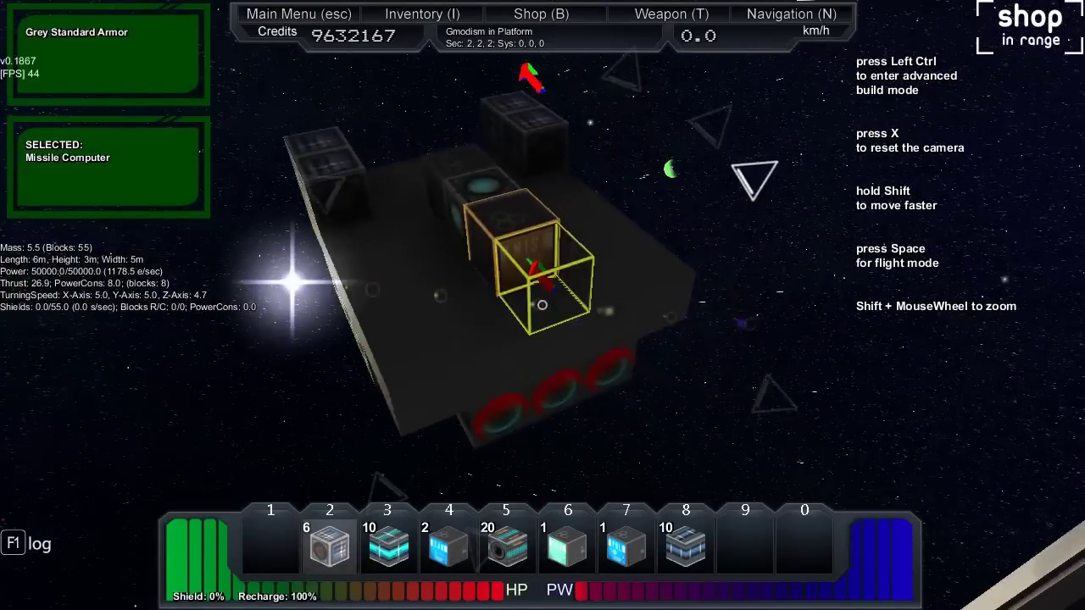
pyautogui.click(541, 304)
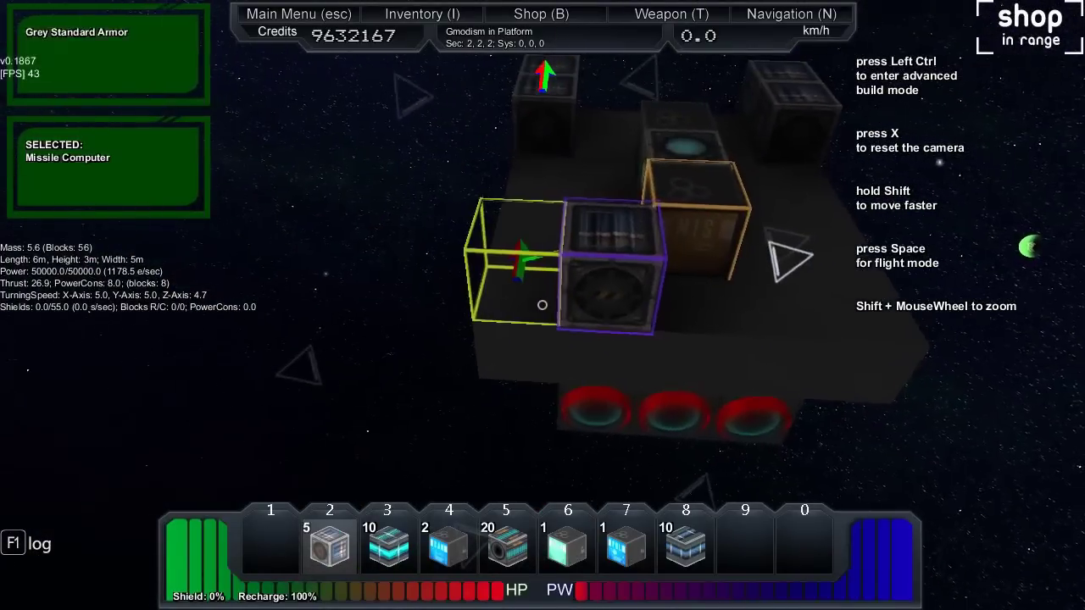
pyautogui.click(541, 304)
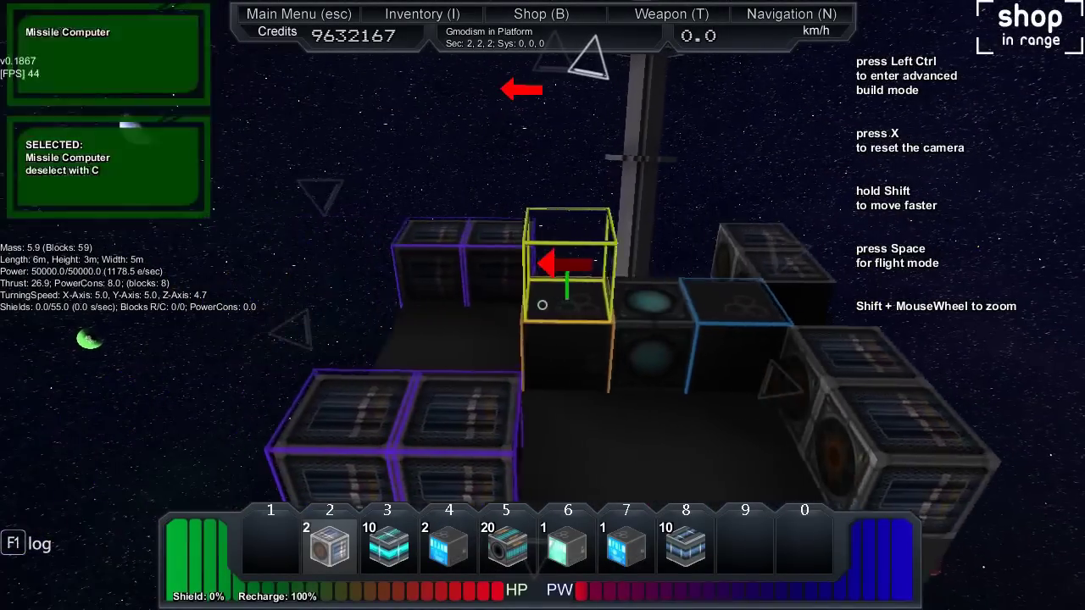
# Step: Fly the platform past the tower and fire the slot 2 missiles at it
pyautogui.press('space')
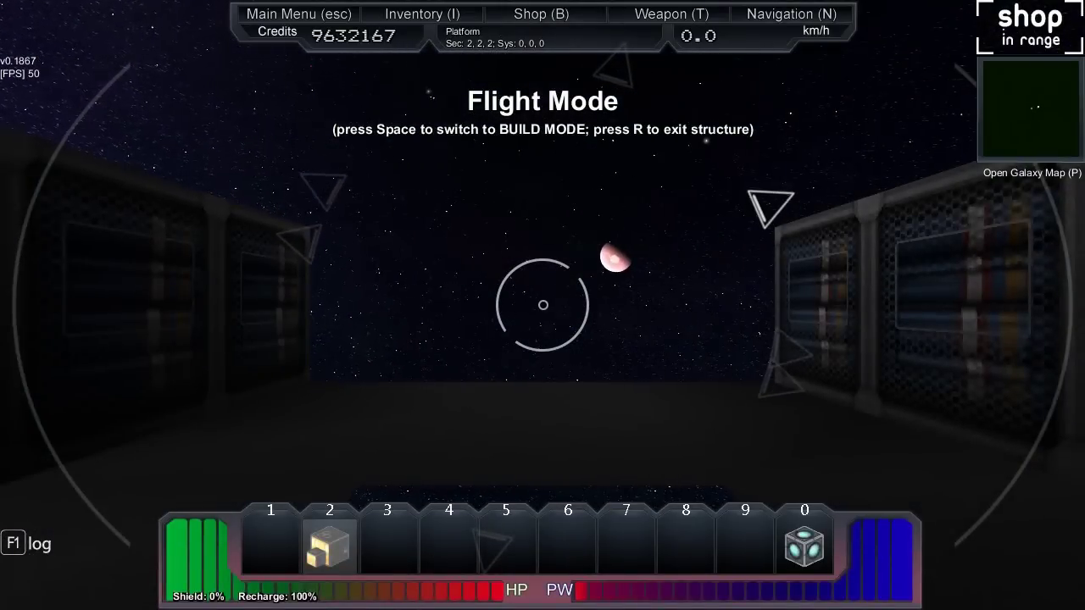
pyautogui.scroll(3, 542, 305)
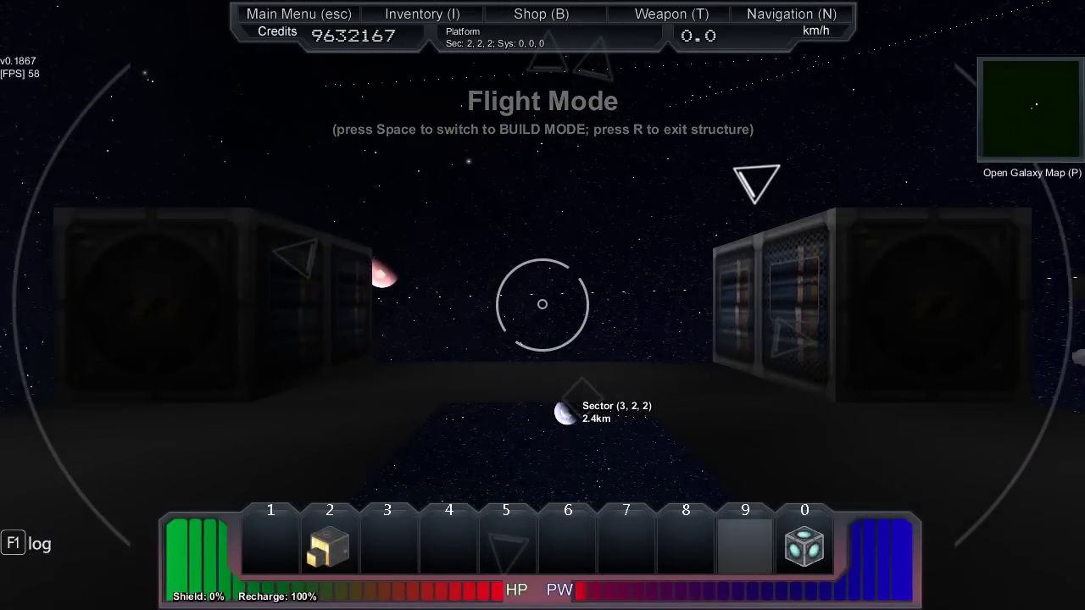
pyautogui.scroll(5, 542, 305)
pyautogui.press('s')
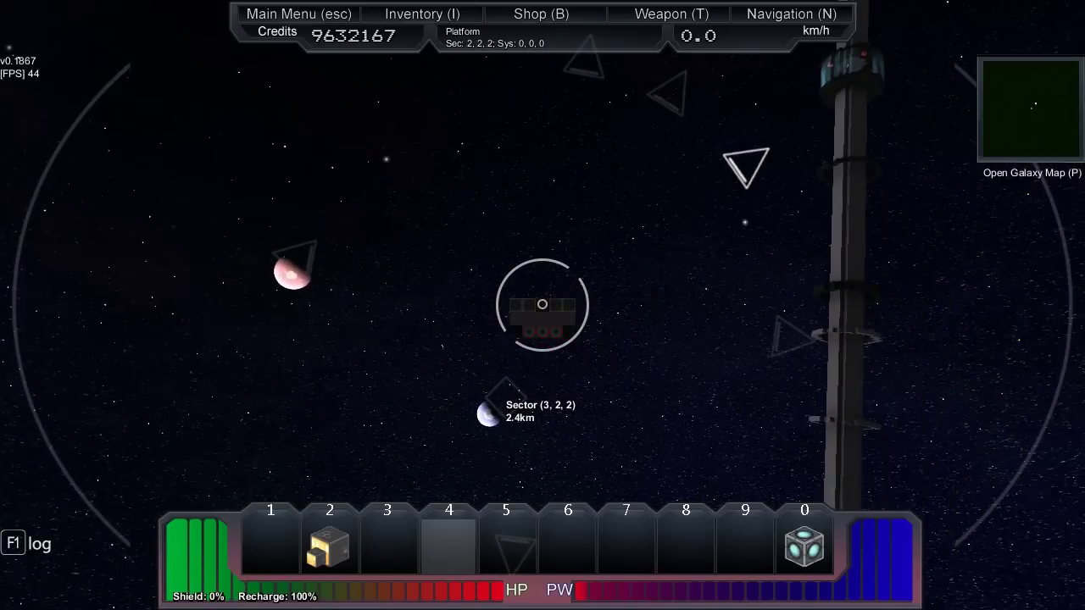
pyautogui.scroll(-2, 542, 304)
pyautogui.scroll(2, 543, 304)
pyautogui.scroll(2, 542, 304)
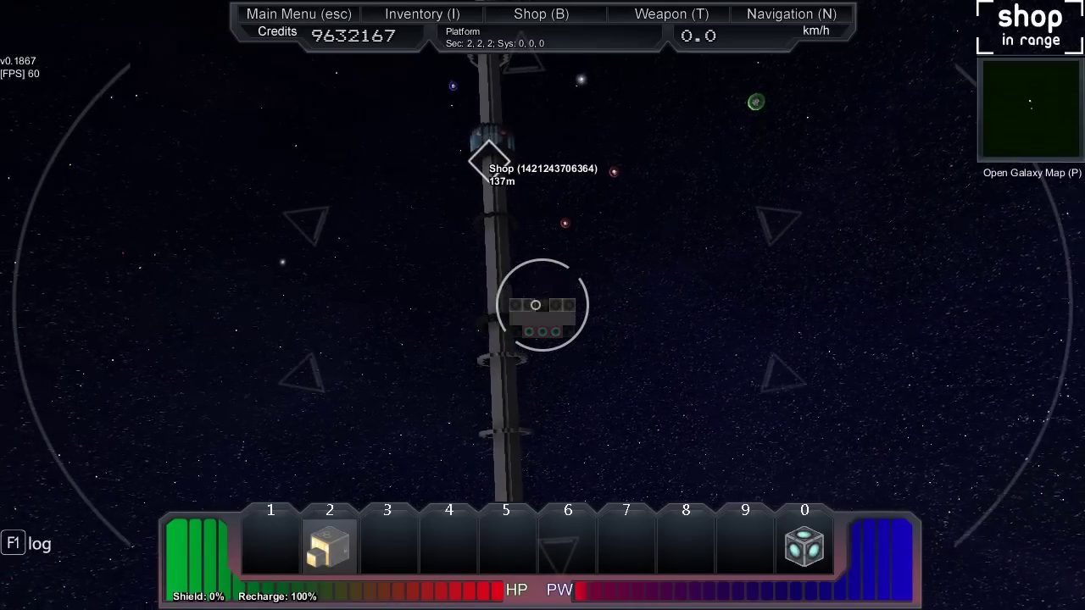
pyautogui.press('w')
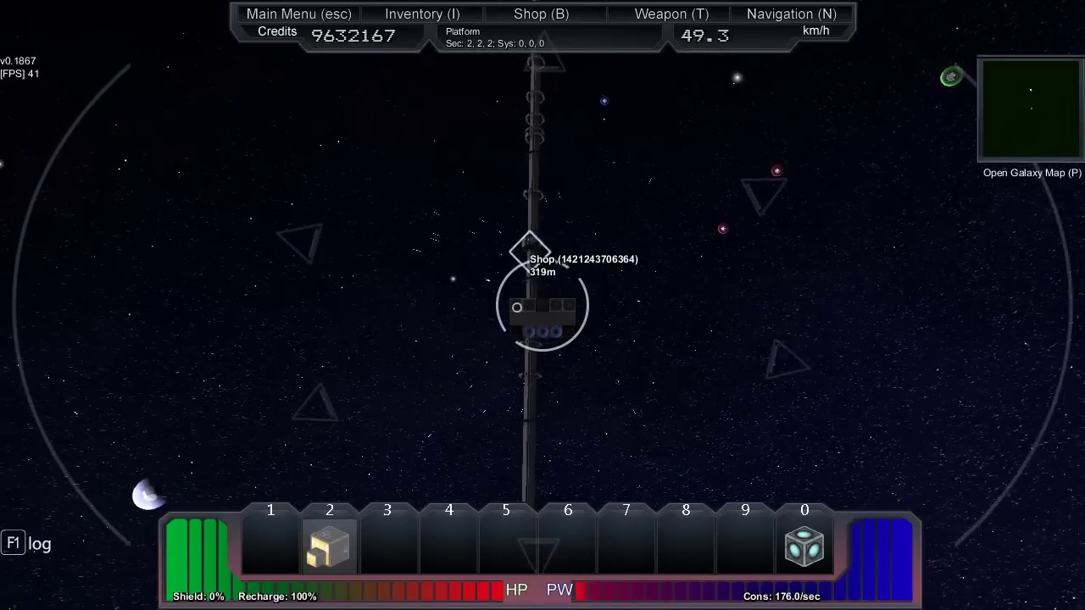
pyautogui.press('2')
pyautogui.click(526, 308)
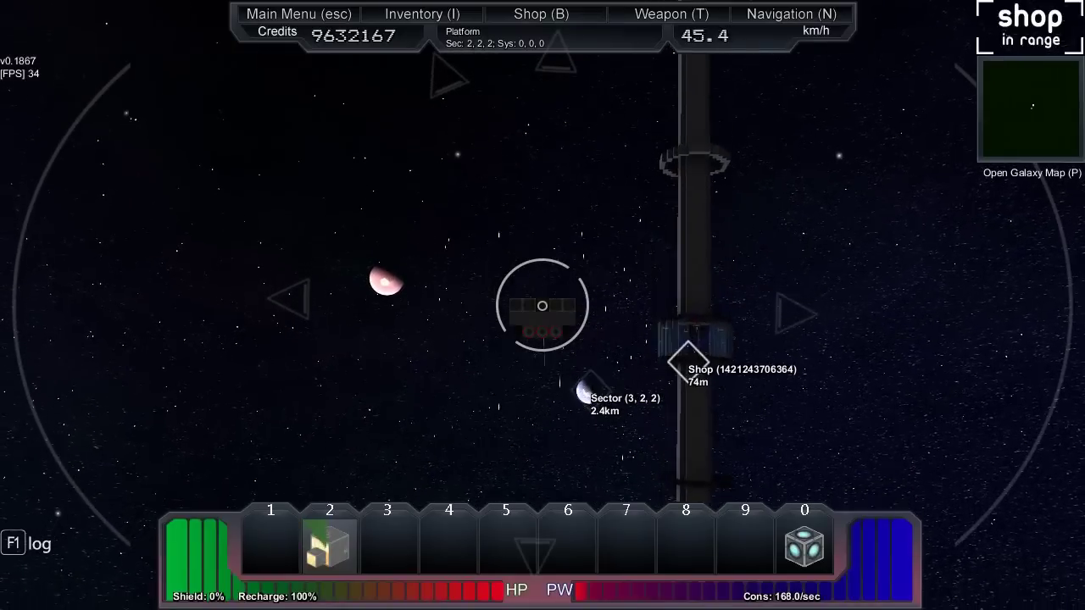
# Step: Back in build mode, place a row of four cannon barrels beside the cannon computer
pyautogui.press('space')
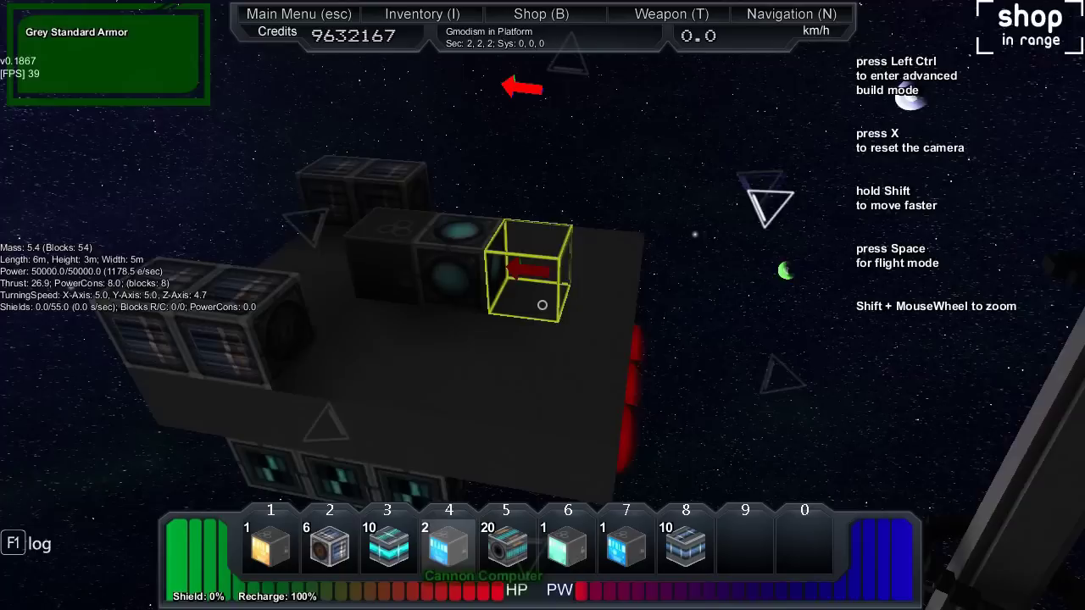
pyautogui.press('c')
pyautogui.press('3')
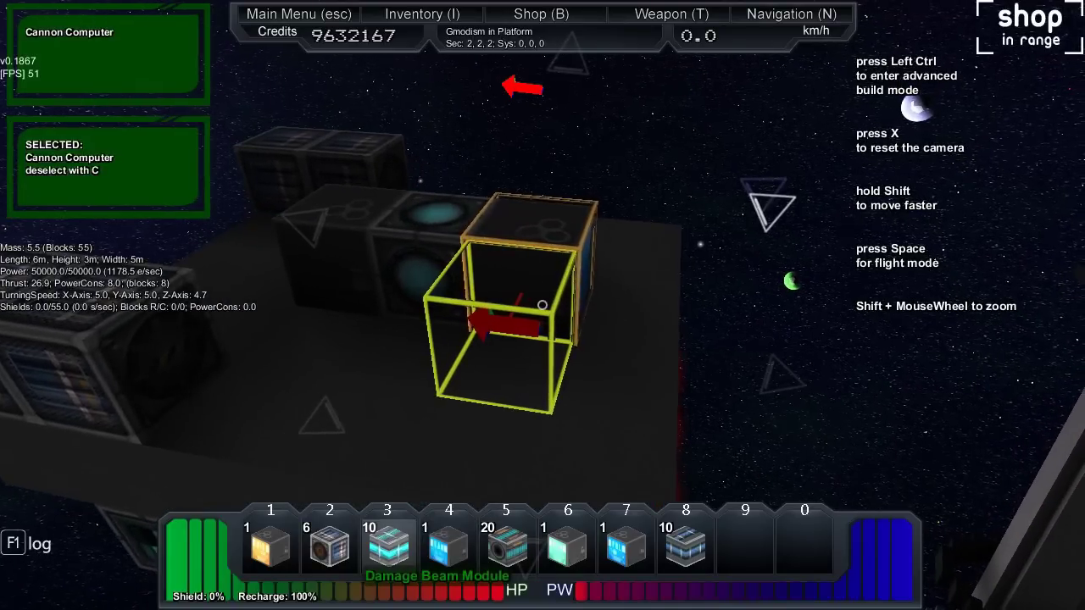
pyautogui.scroll(3, 543, 306)
pyautogui.scroll(2, 542, 305)
pyautogui.scroll(3, 542, 305)
pyautogui.press('ctrl')
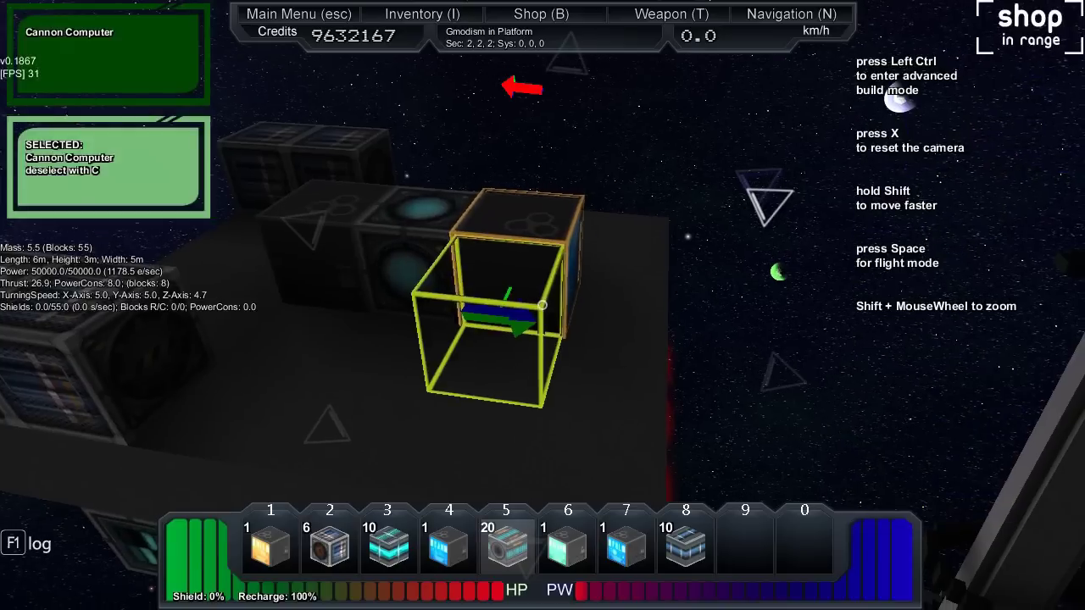
pyautogui.click(543, 305)
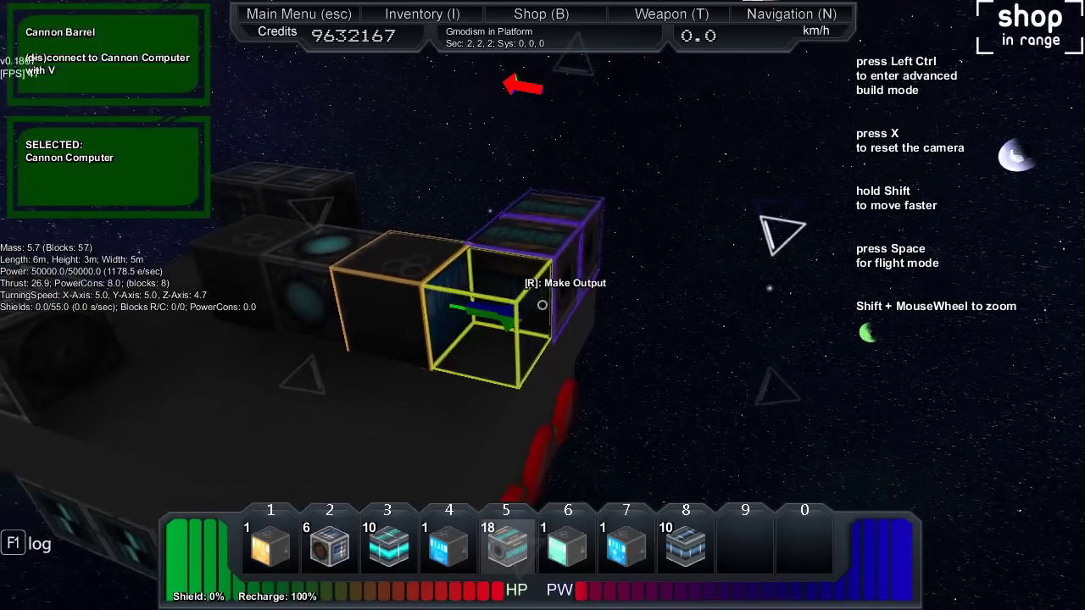
pyautogui.click(542, 305)
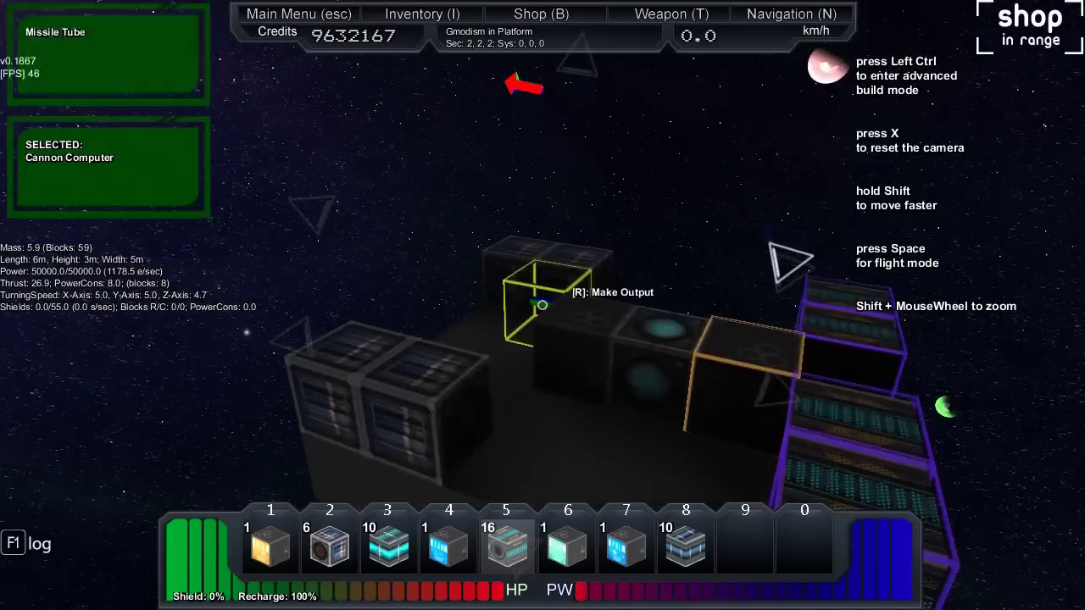
pyautogui.press('v')
pyautogui.press('c')
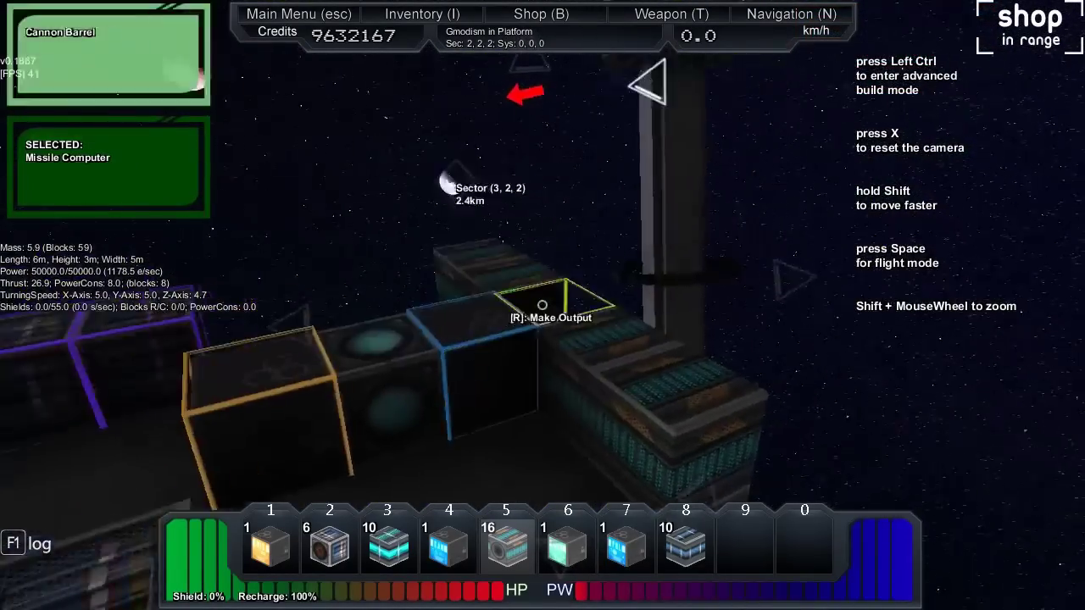
# Step: Enter flight mode and fire the slot 2 weapon several times
pyautogui.press('space')
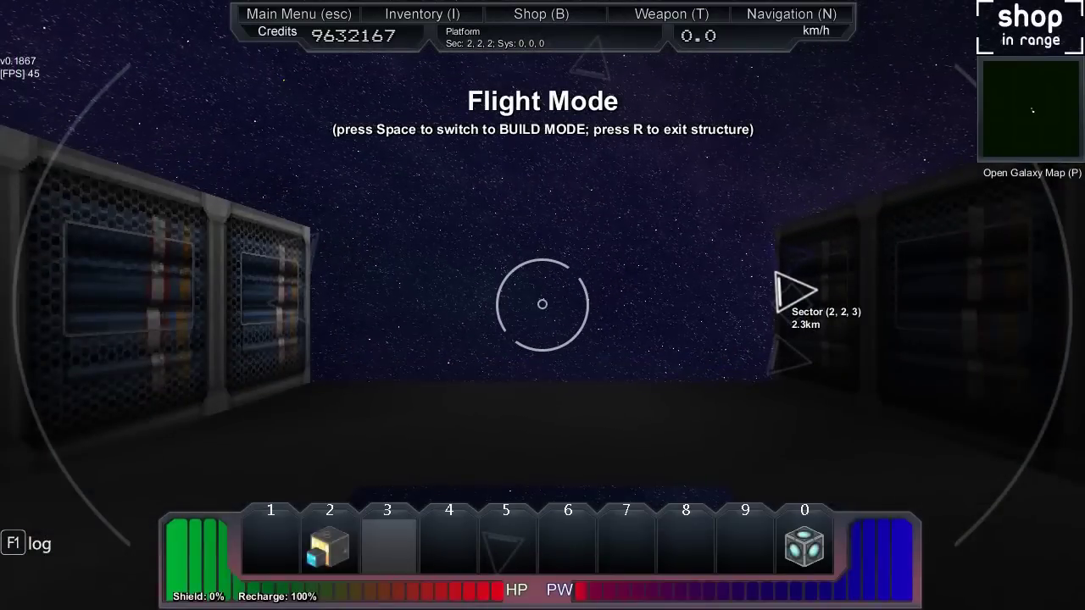
pyautogui.click(542, 303)
pyautogui.press('w')
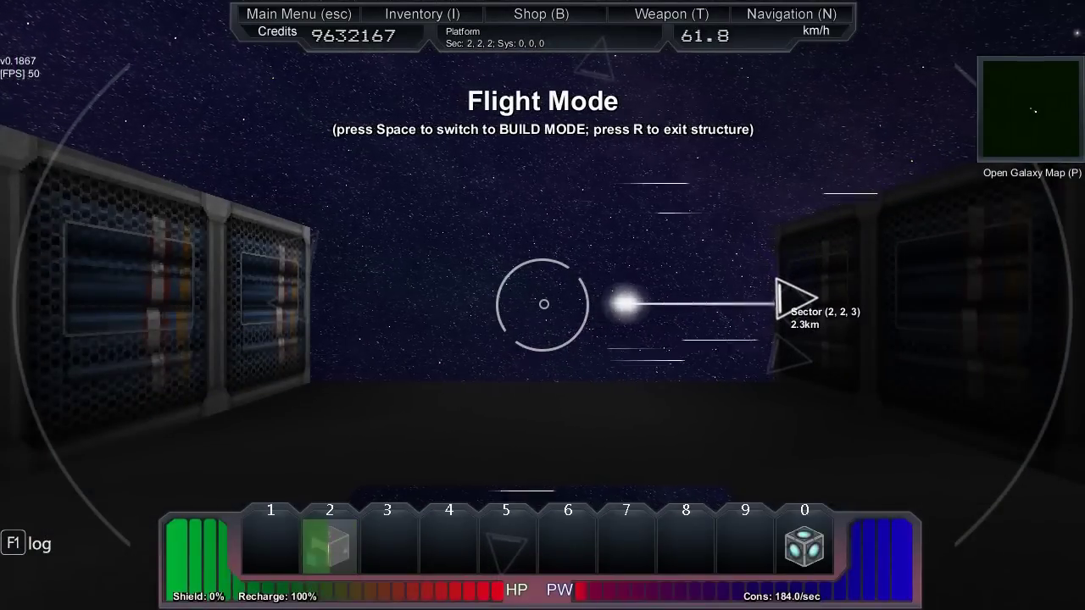
pyautogui.click(542, 304)
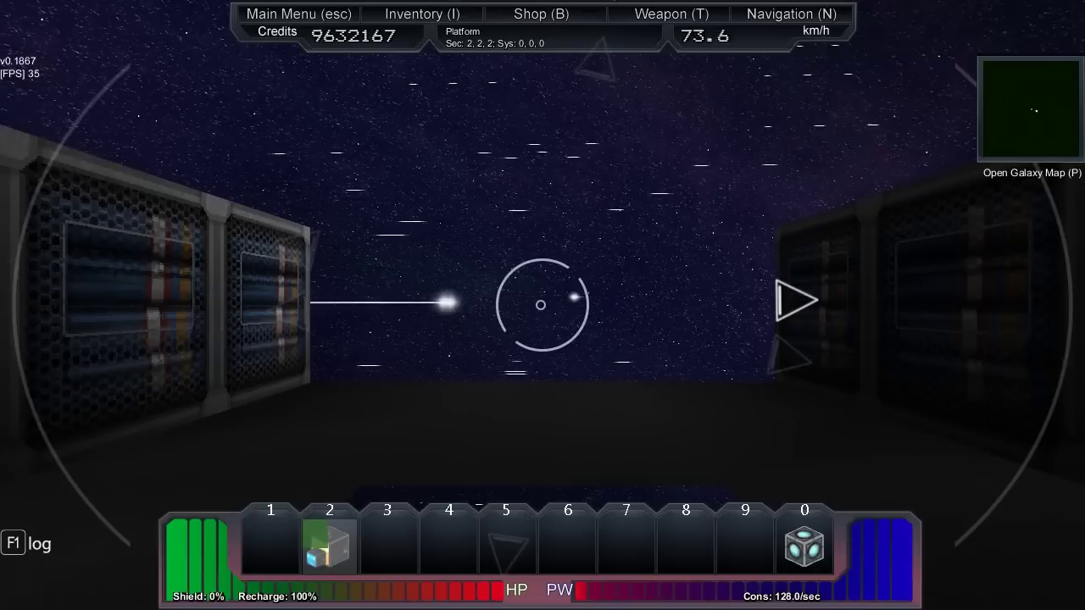
pyautogui.click(543, 304)
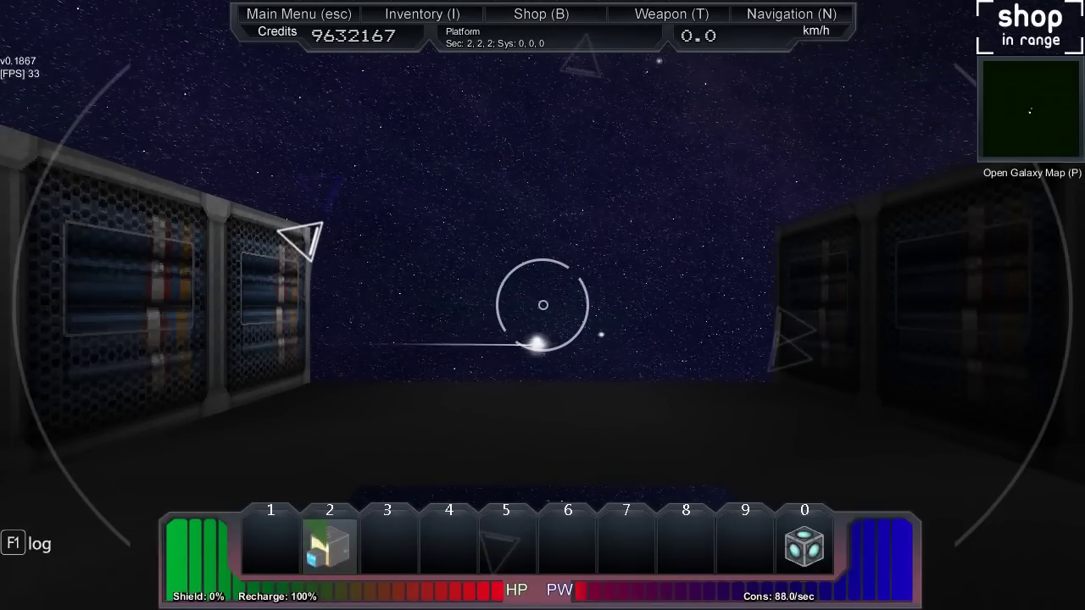
# Step: Return to build mode and remove the cannon barrels
pyautogui.press('r')
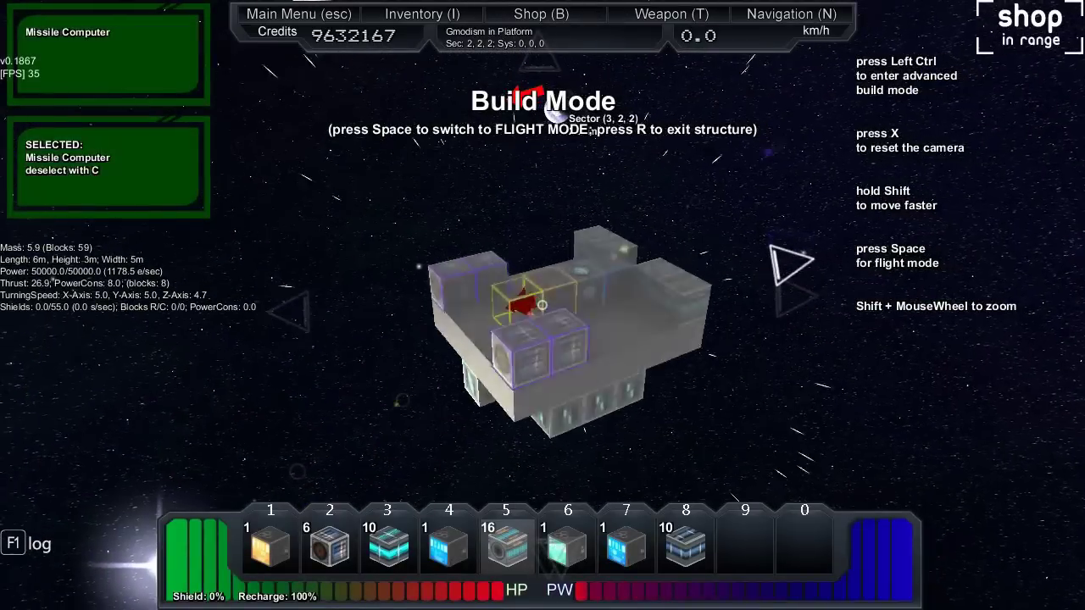
pyautogui.press('w')
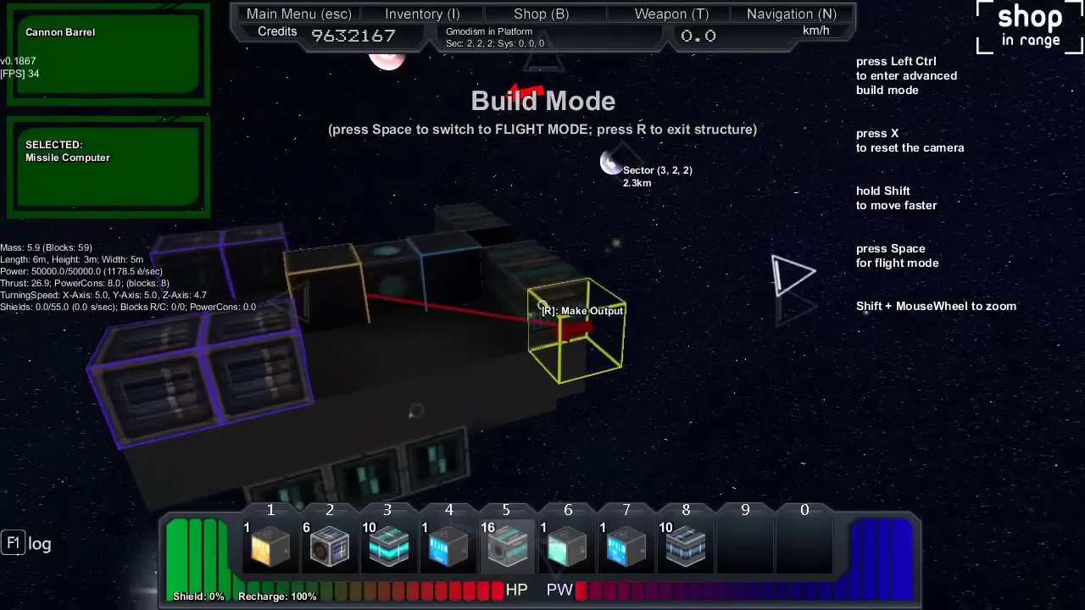
pyautogui.press('w')
pyautogui.click(543, 307)
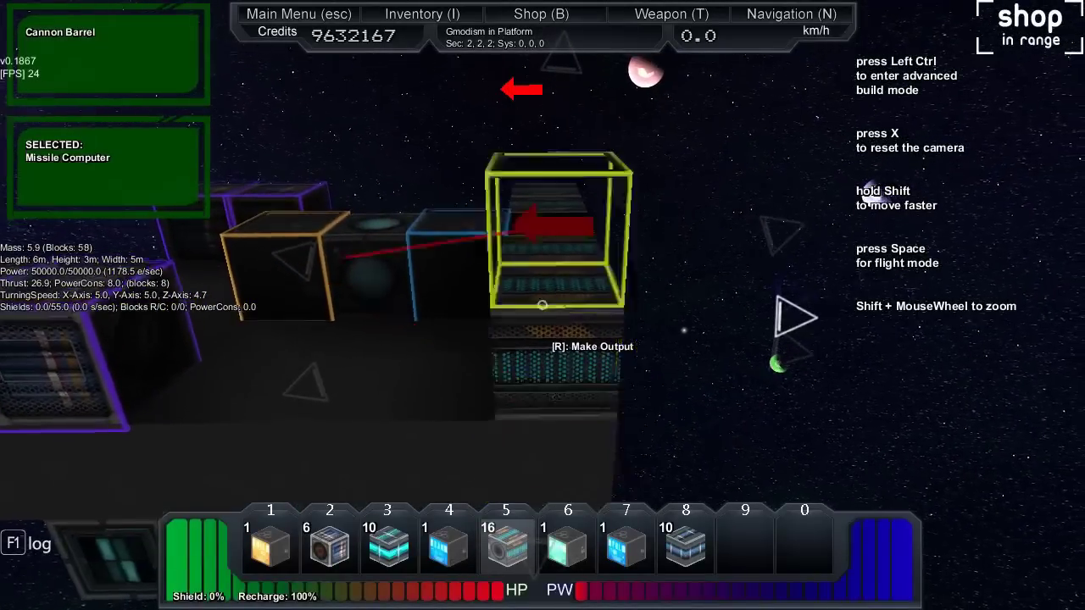
pyautogui.click(542, 303)
pyautogui.click(542, 303)
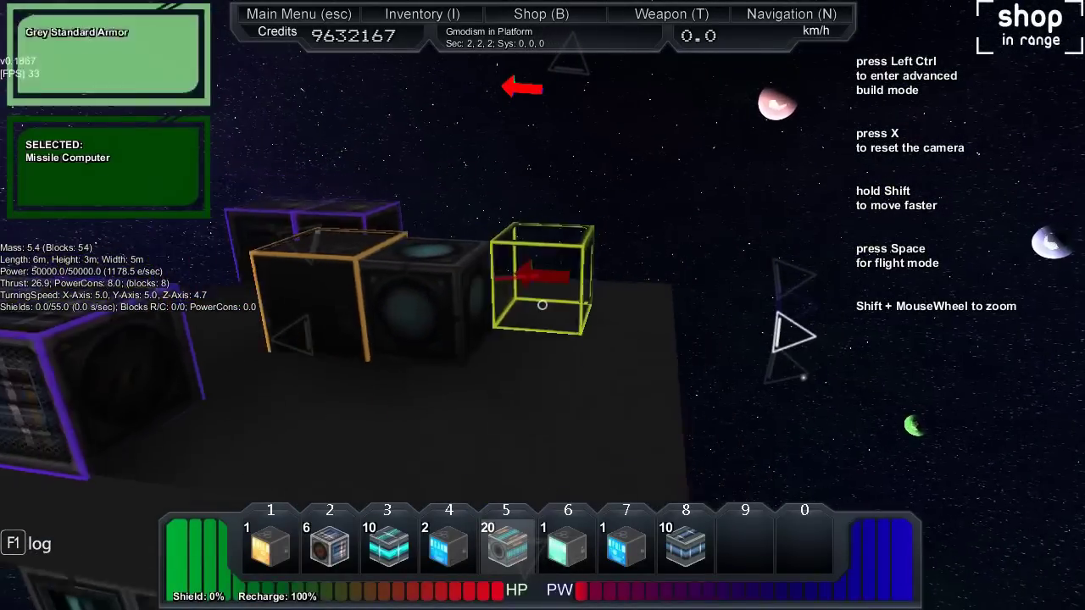
pyautogui.scroll(-2, 542, 305)
pyautogui.scroll(3, 542, 305)
pyautogui.scroll(-1, 542, 305)
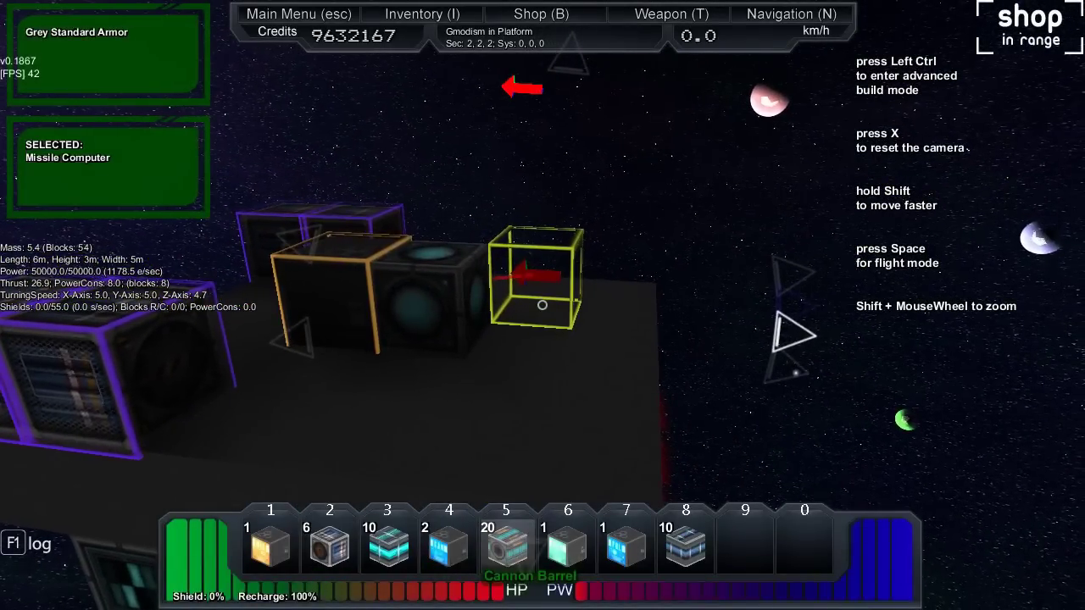
pyautogui.scroll(-1, 543, 305)
pyautogui.scroll(-1, 542, 305)
# Step: Place a Damage Pulse Computer with four Damage Pulse Modules beside it
pyautogui.click(543, 305)
pyautogui.scroll(-1, 543, 305)
pyautogui.press('ctrl')
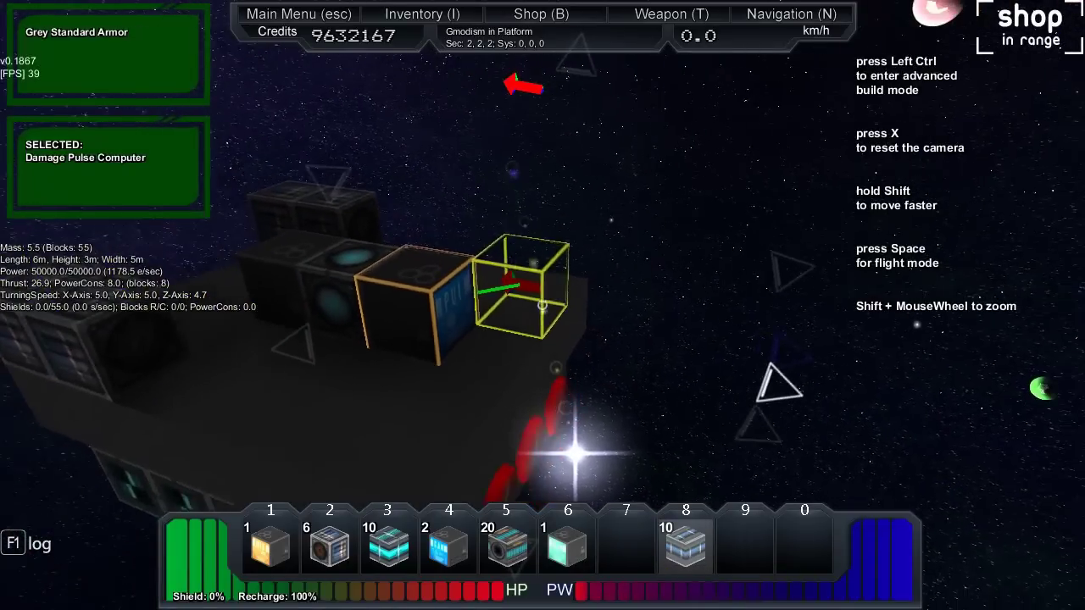
pyautogui.click(543, 305)
pyautogui.click(543, 305)
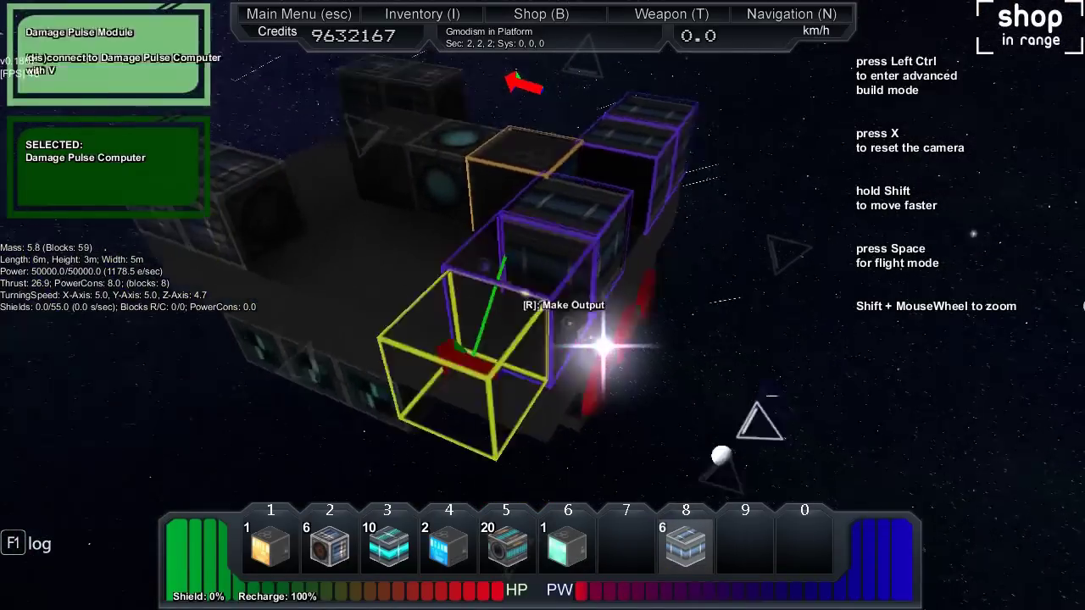
pyautogui.press('c')
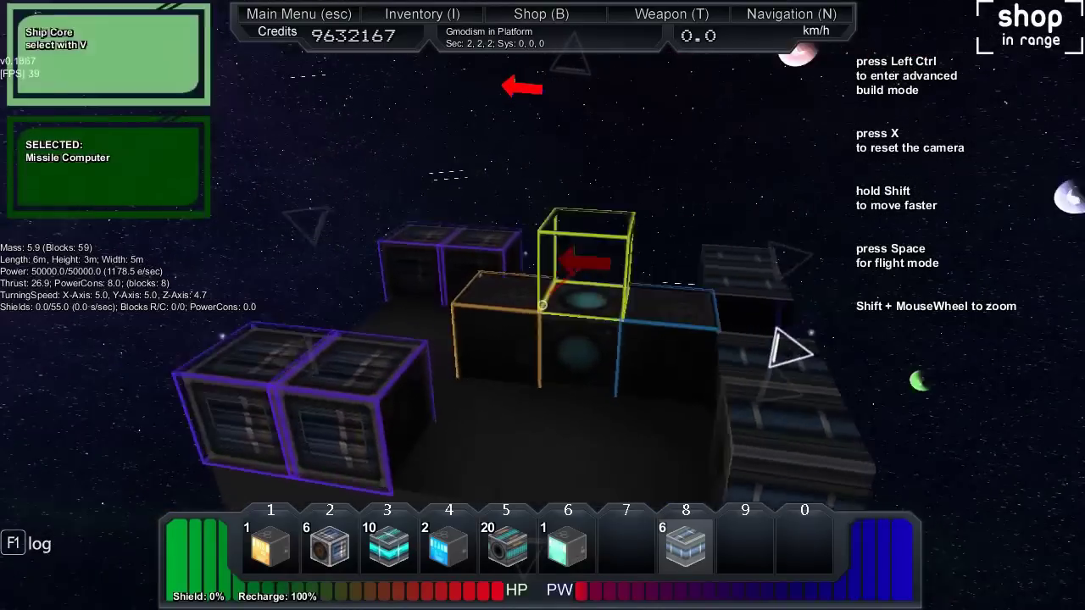
# Step: Switch to flight mode and fire the new damage pulse weapon from slot 2
pyautogui.press('space')
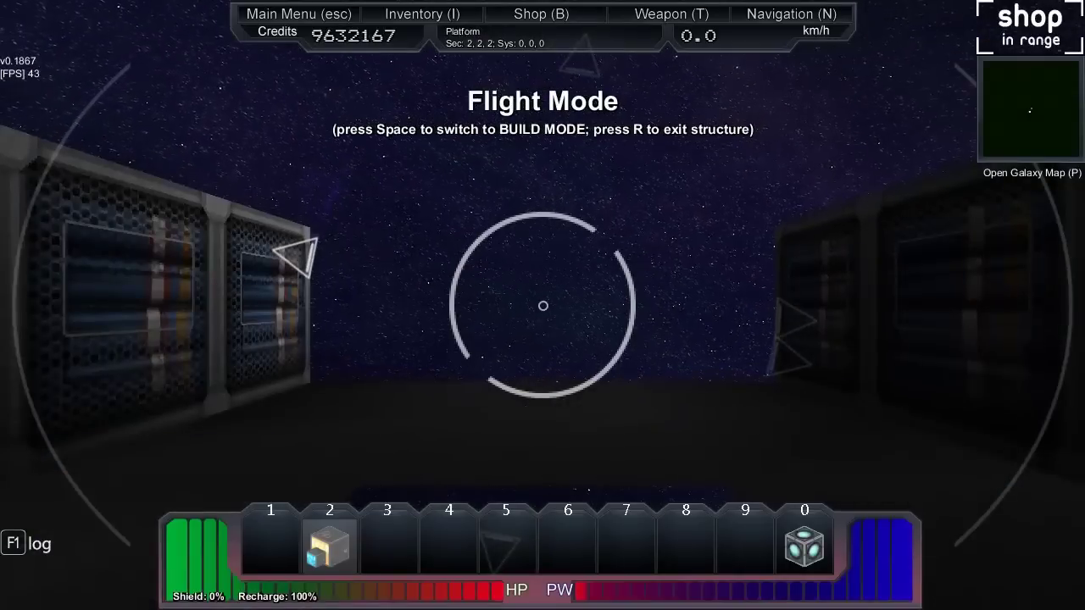
pyautogui.press('2')
pyautogui.click(542, 305)
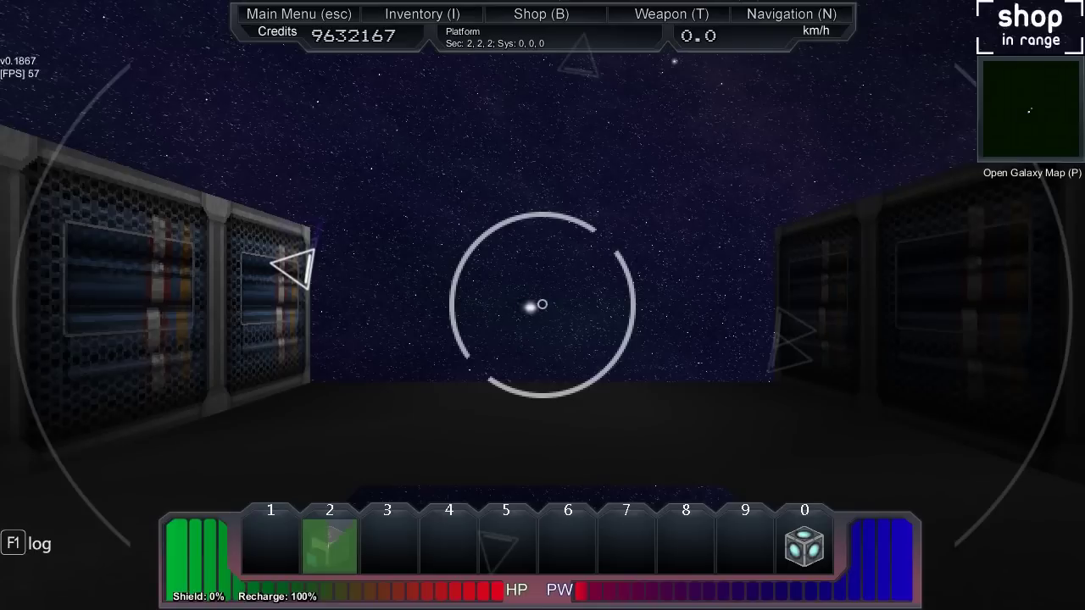
# Step: Rearrange the damage pulse modules (59 blocks) and link the pulse computer to the missile computer
pyautogui.press('r')
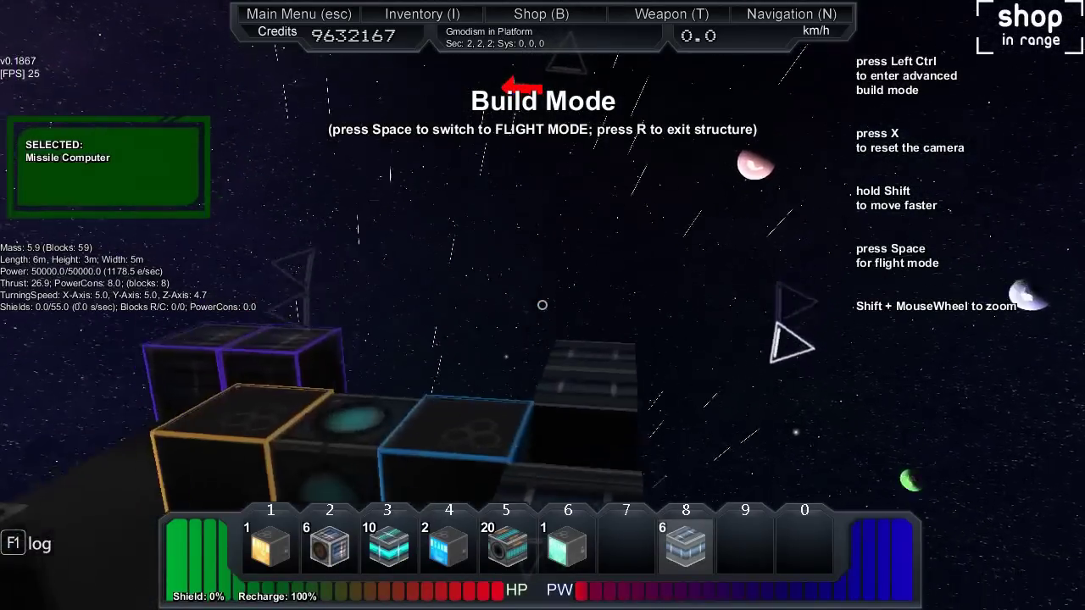
pyautogui.click(543, 304)
pyautogui.press('ctrl')
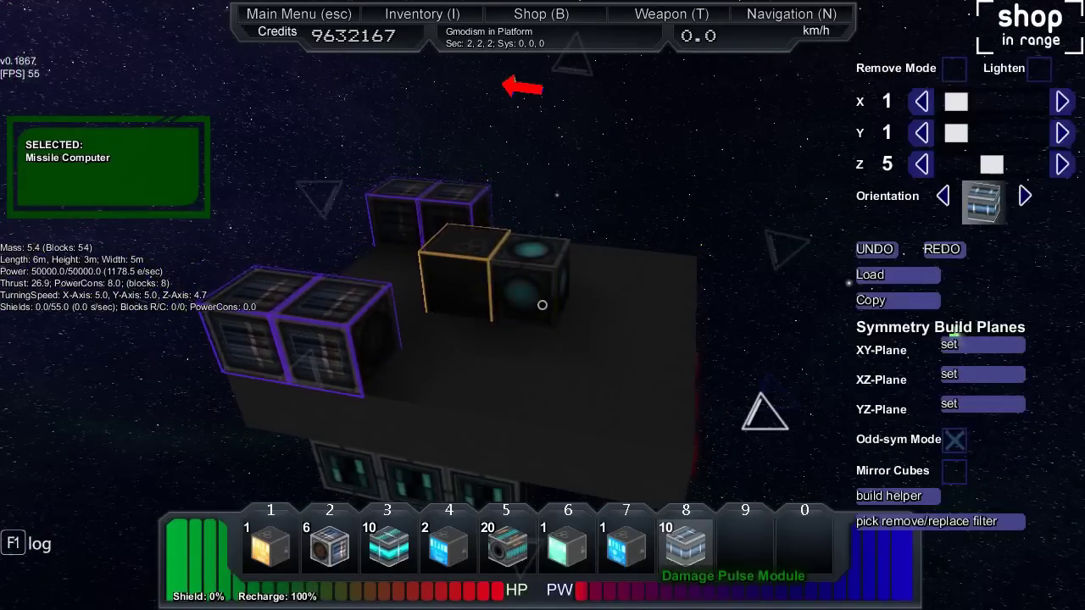
pyautogui.click(543, 305)
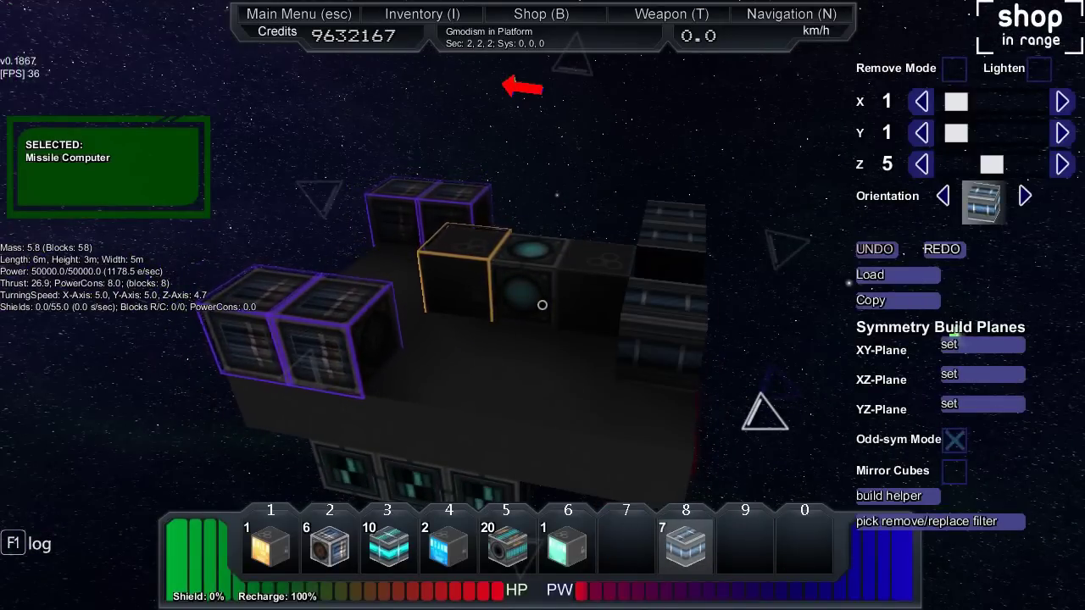
pyautogui.click(542, 305)
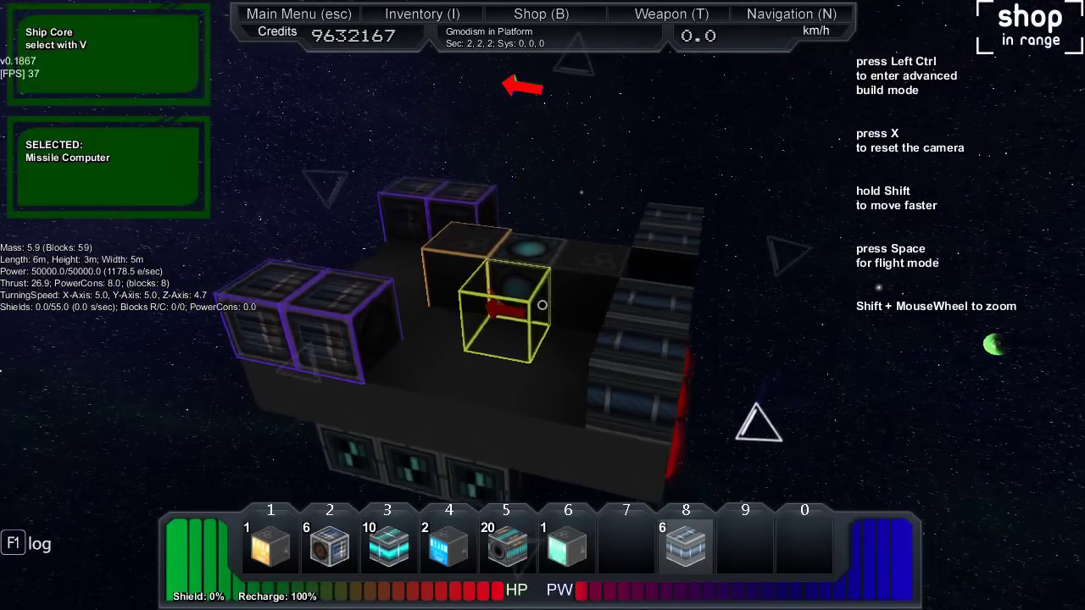
pyautogui.press('v')
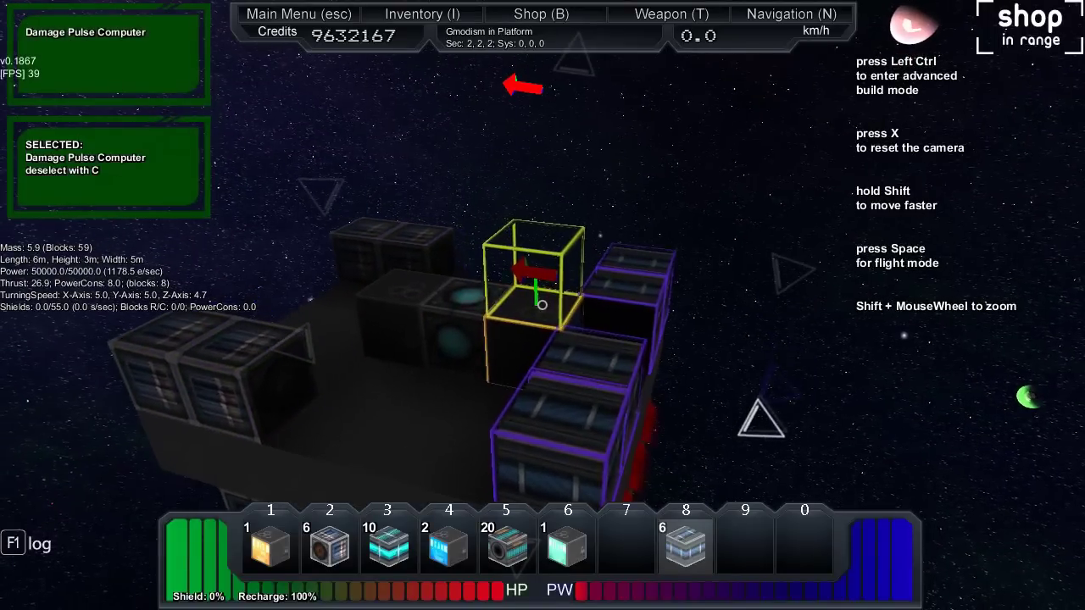
pyautogui.press('v')
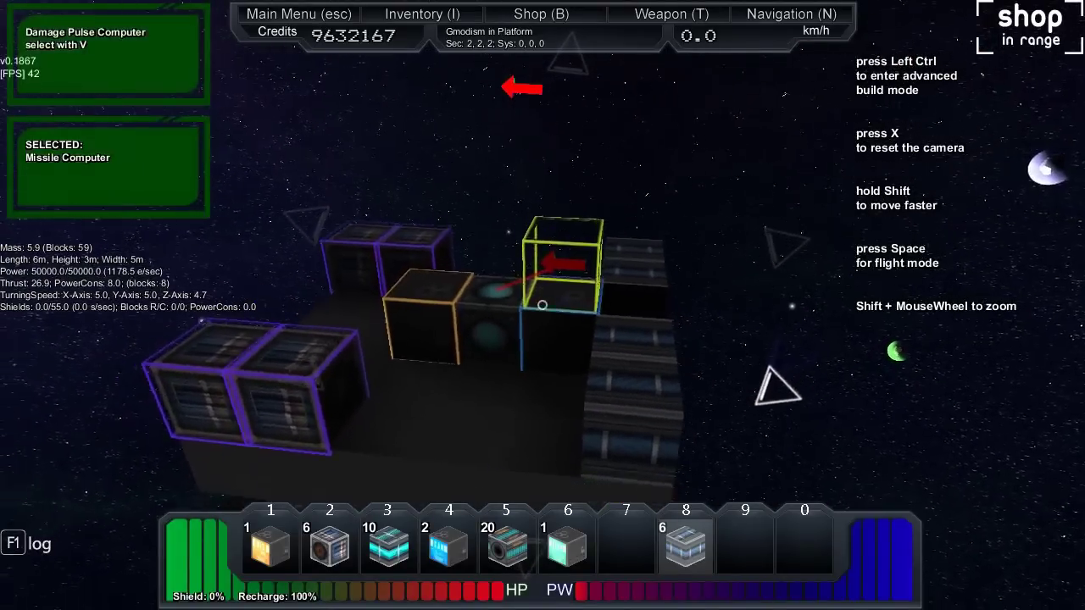
pyautogui.scroll(1, 542, 305)
# Step: Check the weapons overview, then bring up the shop's General block catalogue
pyautogui.press('t')
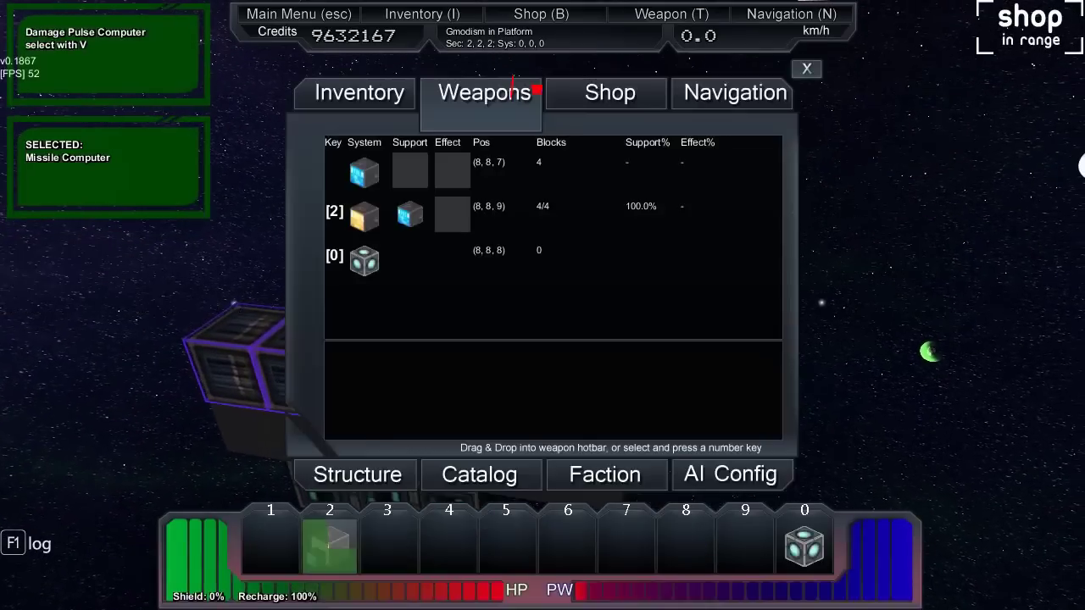
pyautogui.press('b')
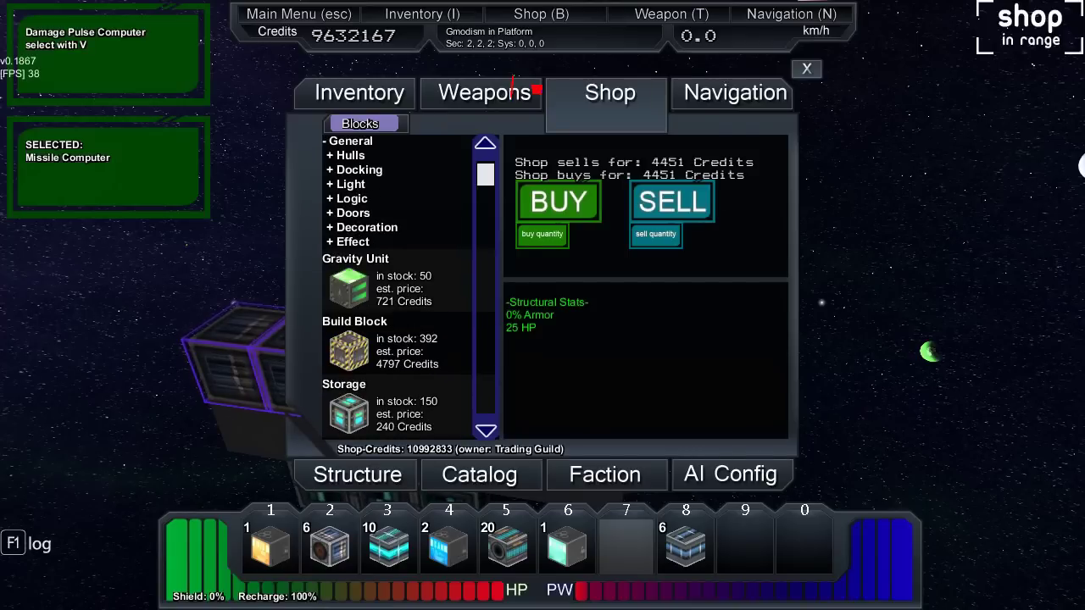
pyautogui.scroll(-5, 399, 288)
pyautogui.scroll(1, 398, 289)
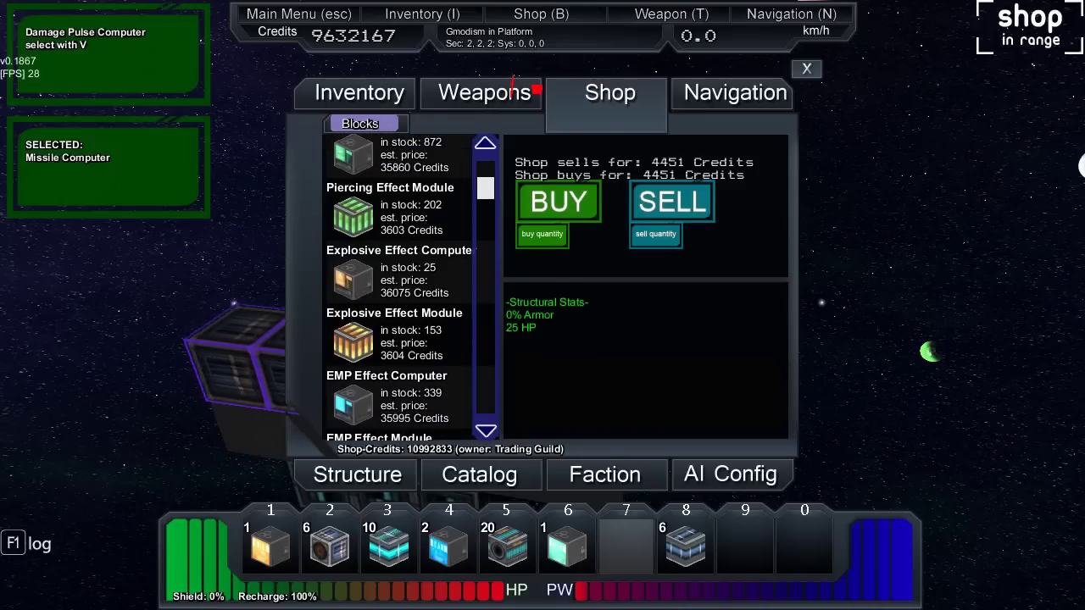
pyautogui.scroll(-7, 399, 288)
pyautogui.scroll(5, 399, 289)
pyautogui.scroll(-1, 398, 289)
pyautogui.scroll(-1, 399, 288)
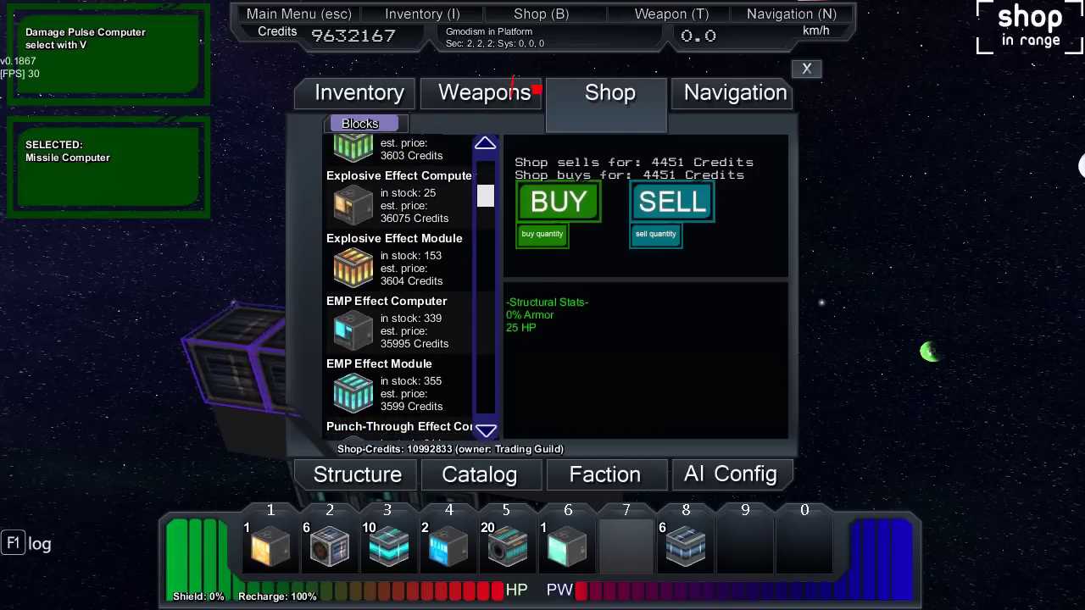
# Step: Buy one Explosive Effect Computer and three modules, then view the Overdrive Effect Computer (35,949 credits)
pyautogui.click(398, 199)
pyautogui.click(559, 201)
pyautogui.click(399, 263)
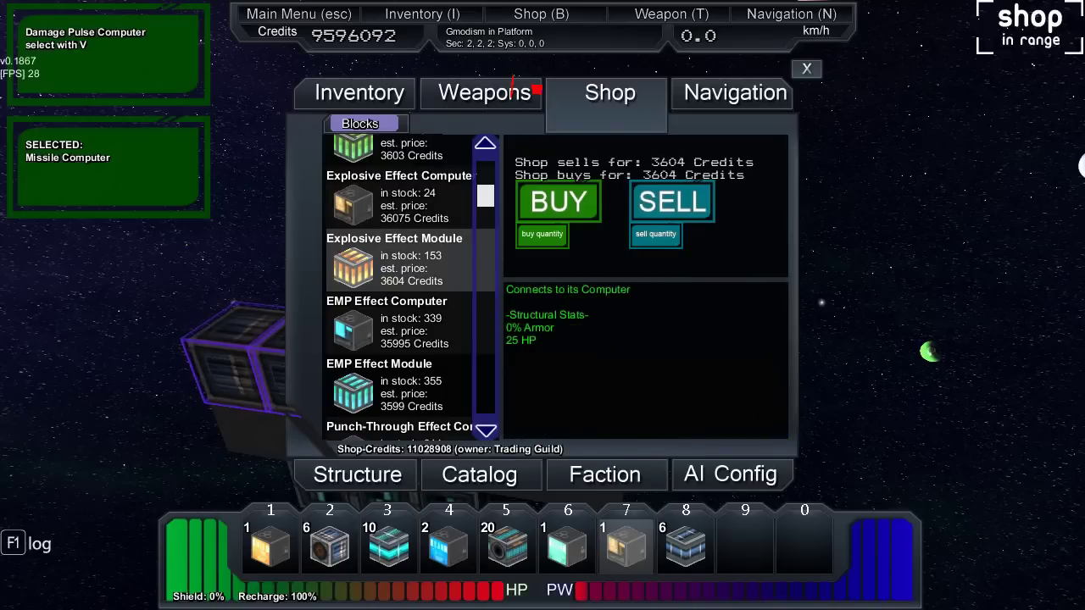
pyautogui.tripleClick(559, 201)
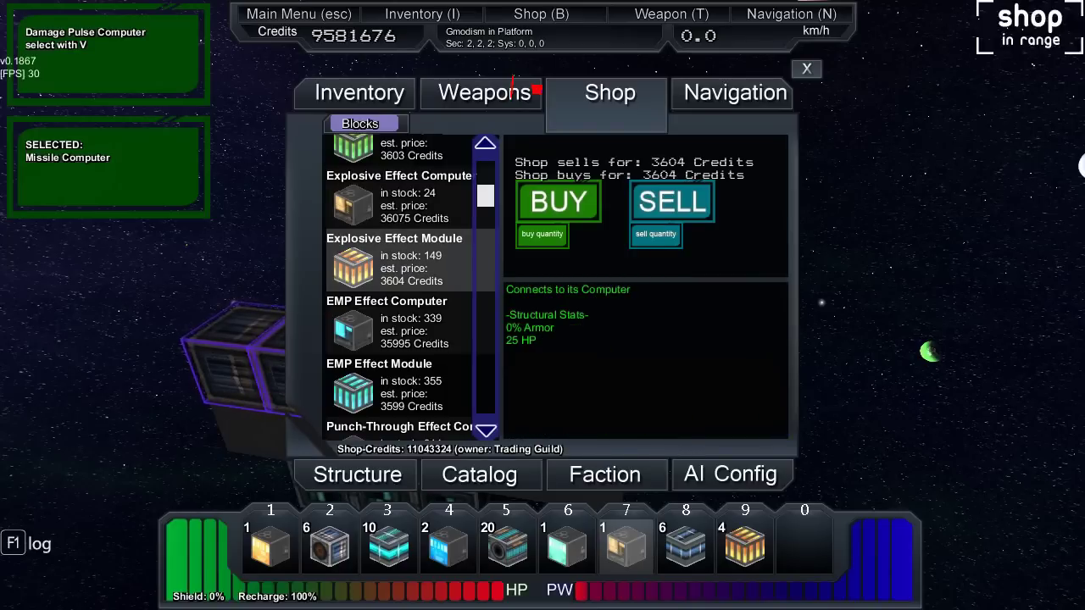
pyautogui.scroll(-5, 411, 288)
pyautogui.scroll(1, 411, 288)
pyautogui.scroll(3, 411, 288)
pyautogui.scroll(2, 411, 288)
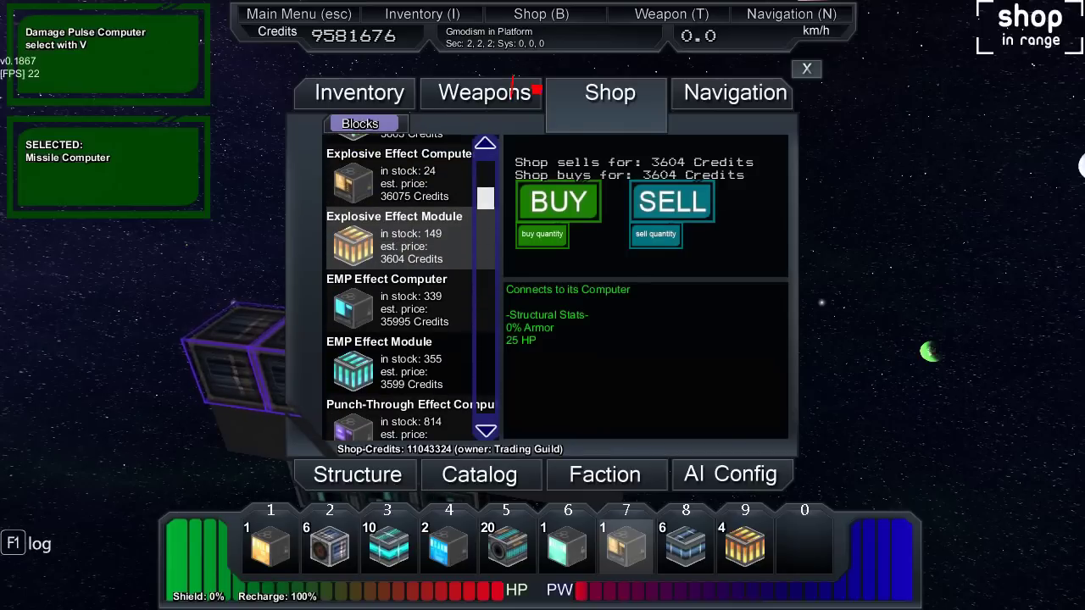
pyautogui.scroll(-1, 411, 288)
pyautogui.scroll(-1, 411, 288)
pyautogui.scroll(-1, 411, 288)
pyautogui.scroll(-2, 411, 288)
pyautogui.scroll(-1, 411, 288)
pyautogui.scroll(-1, 411, 288)
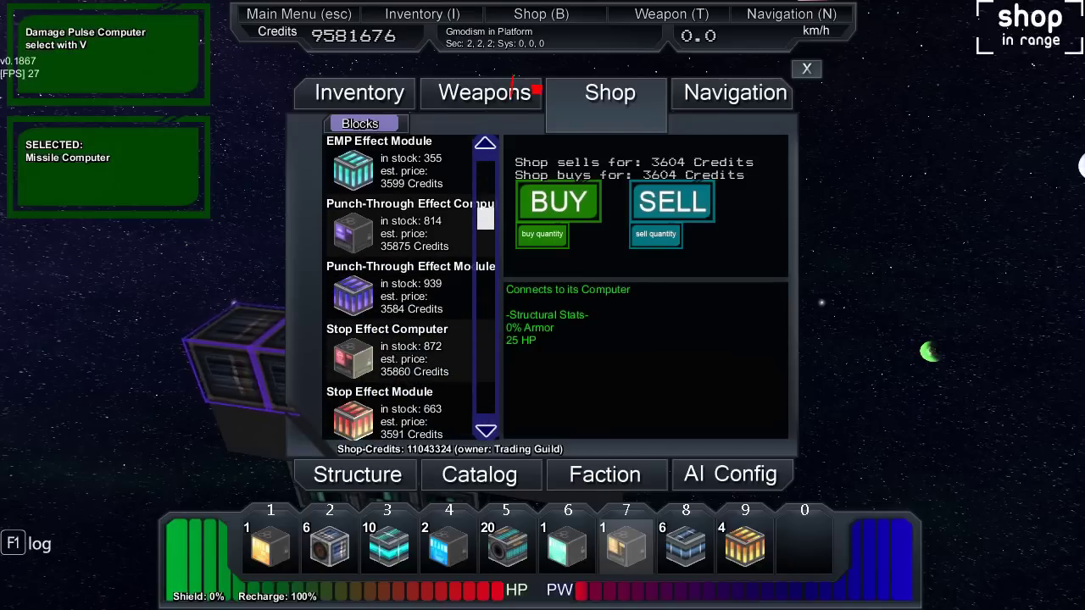
pyautogui.scroll(-1, 399, 288)
pyautogui.scroll(-1, 398, 288)
pyautogui.scroll(-1, 398, 288)
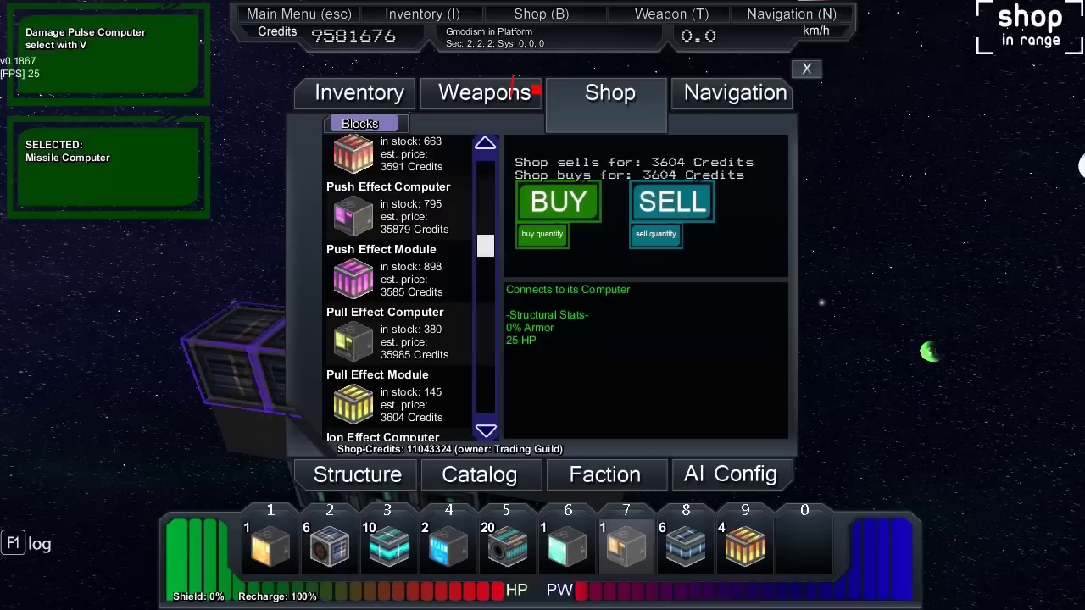
pyautogui.scroll(-1, 399, 288)
pyautogui.scroll(-1, 399, 288)
pyautogui.scroll(-1, 398, 288)
pyautogui.scroll(-1, 398, 289)
pyautogui.scroll(-1, 398, 289)
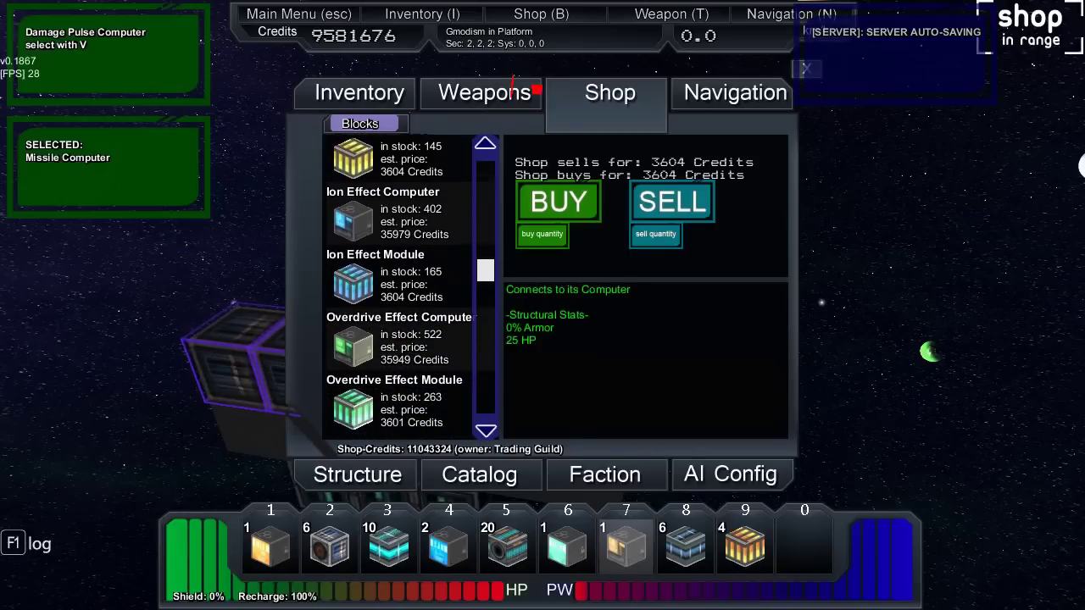
pyautogui.click(398, 219)
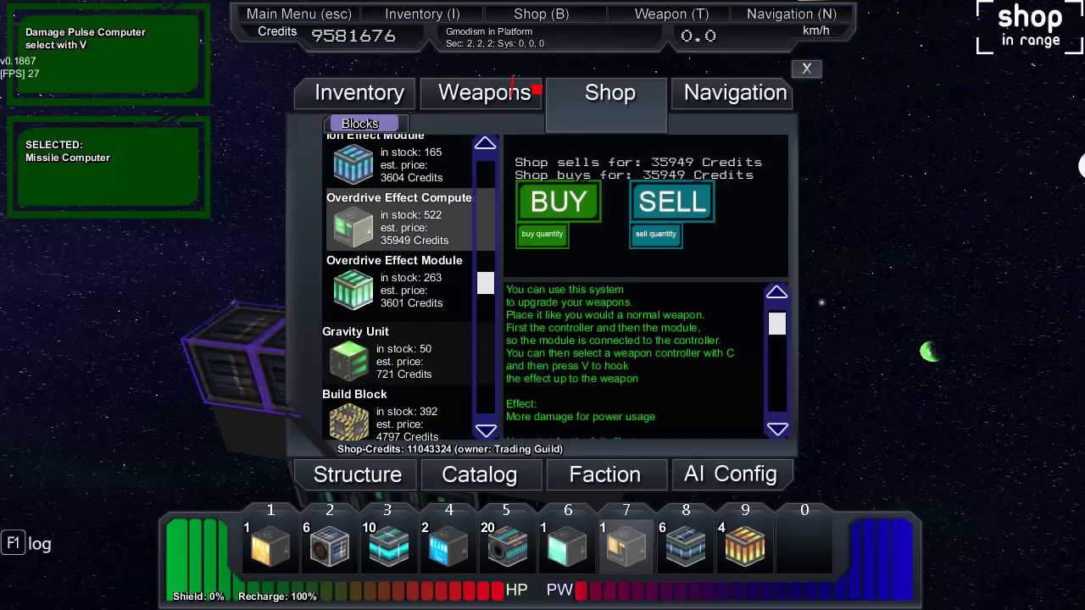
# Step: Buy the Overdrive Effect Computer, leave the shop and pull the view back
pyautogui.press('b')
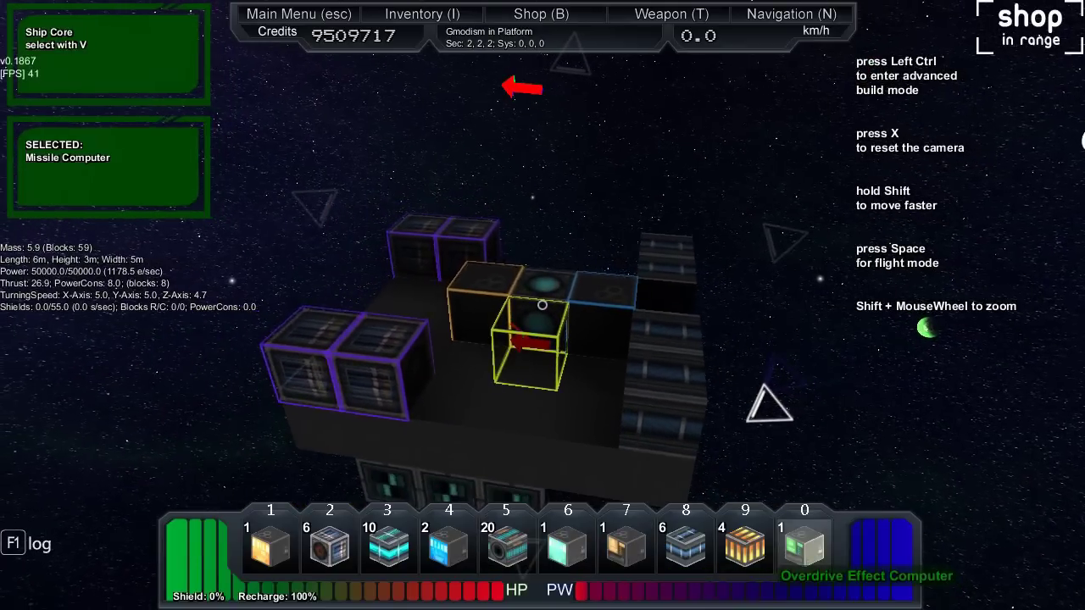
pyautogui.scroll(2, 543, 305)
pyautogui.scroll(1, 543, 305)
pyautogui.press('w')
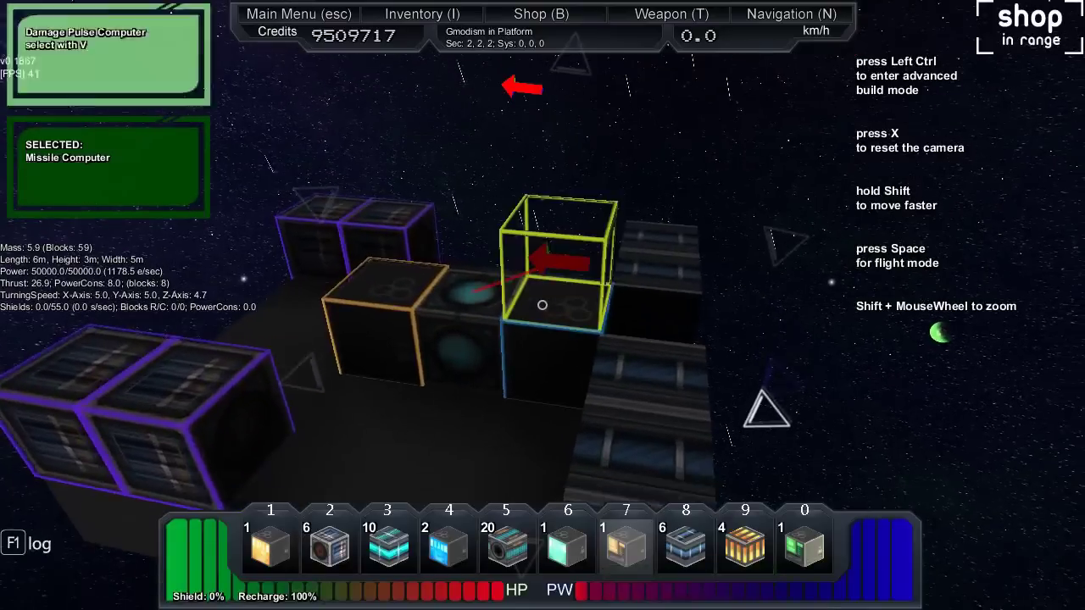
pyautogui.press('s')
# Step: Place the Explosive Effect Computer with four explosive effect modules and select the missile computer
pyautogui.rightClick(542, 306)
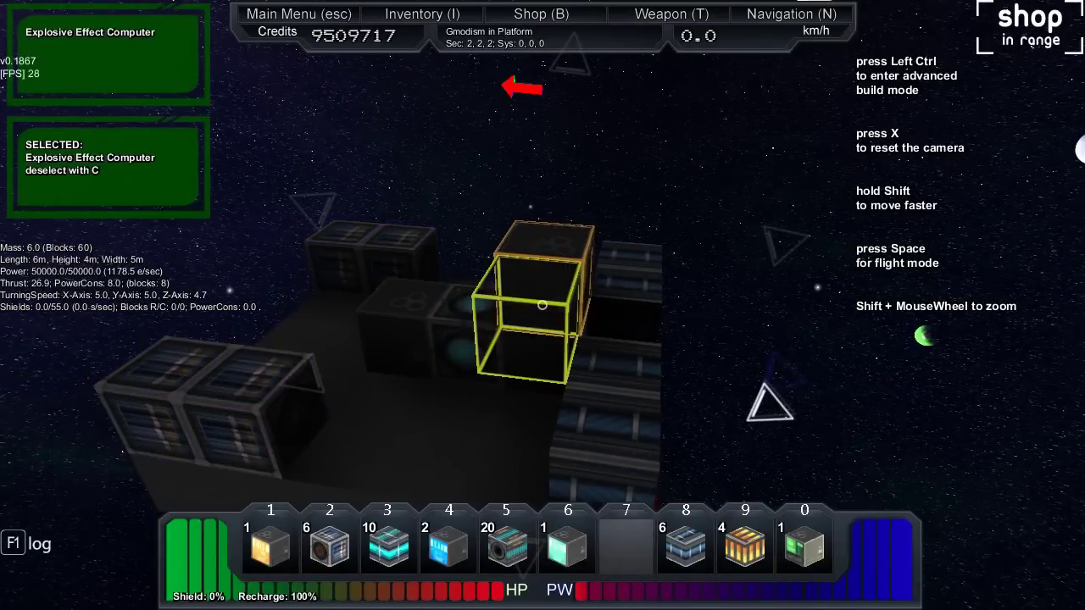
pyautogui.scroll(-2, 542, 305)
pyautogui.press('w')
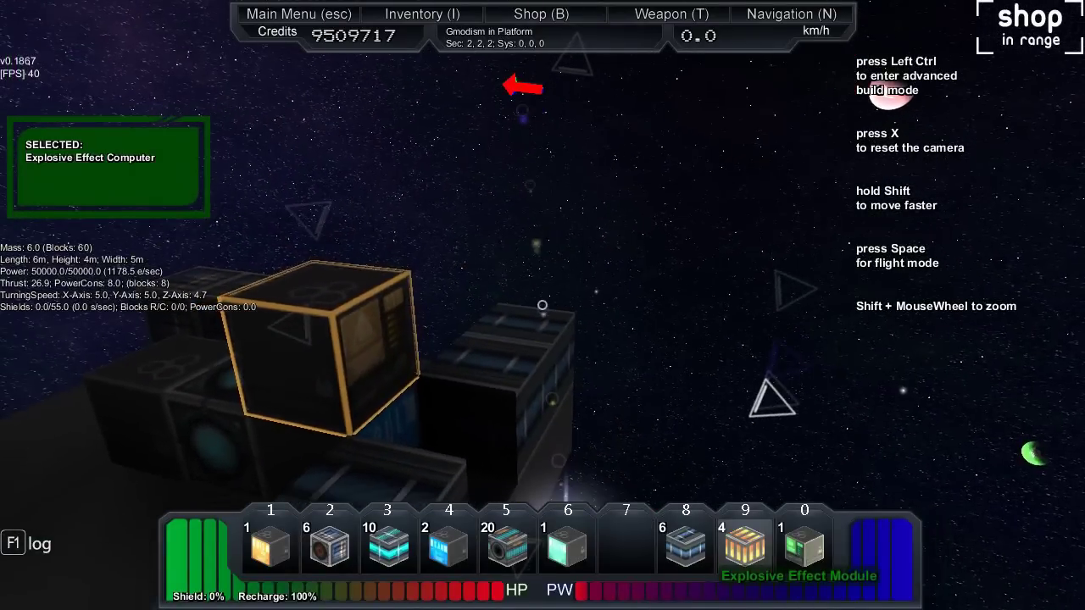
pyautogui.click(542, 305)
pyautogui.click(542, 305)
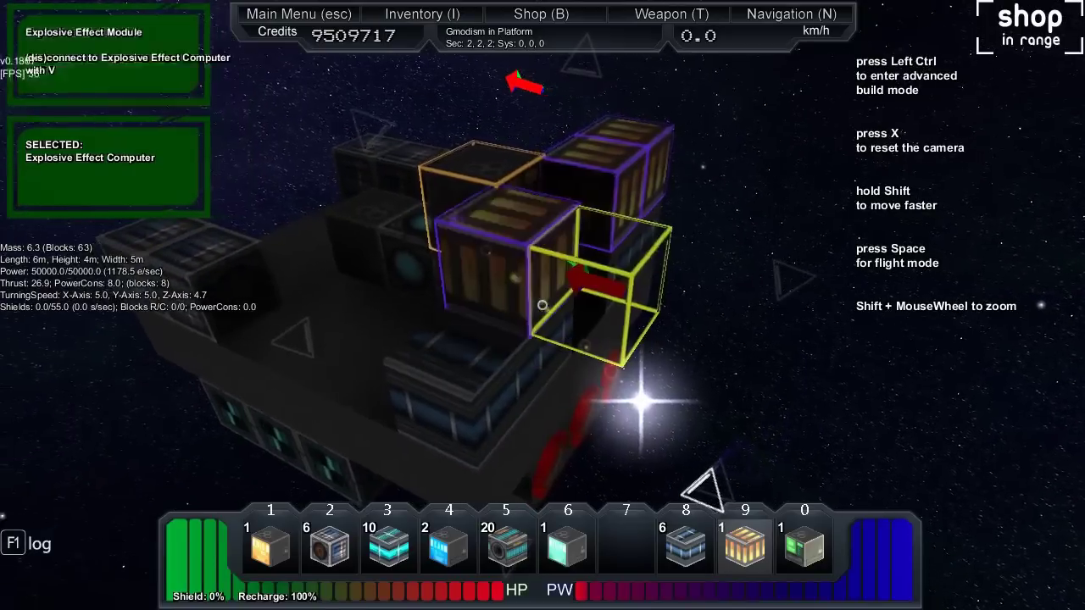
pyautogui.click(541, 305)
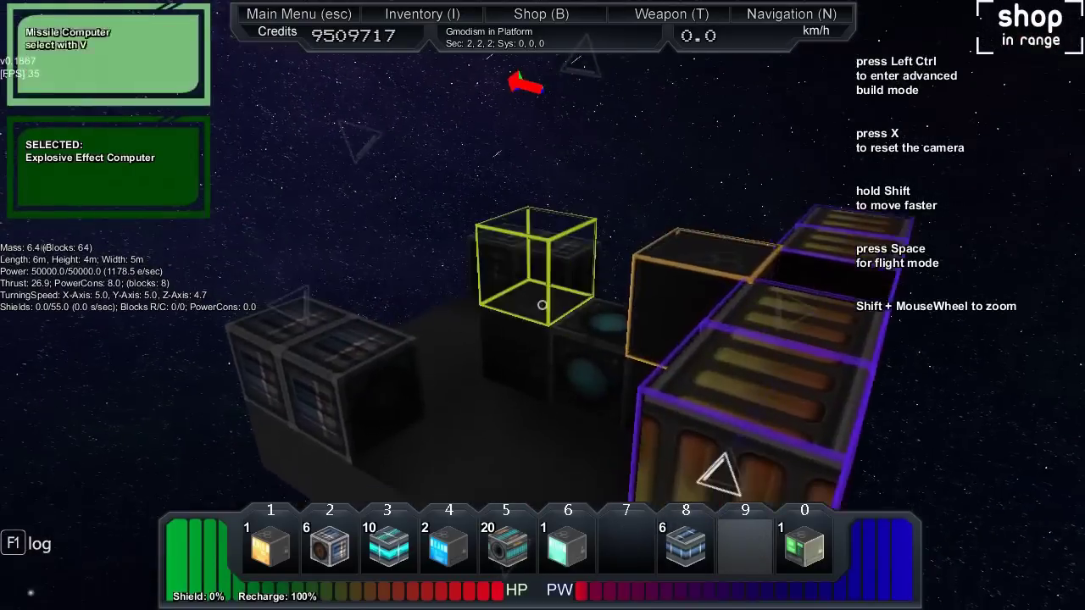
pyautogui.press('c')
pyautogui.press('d')
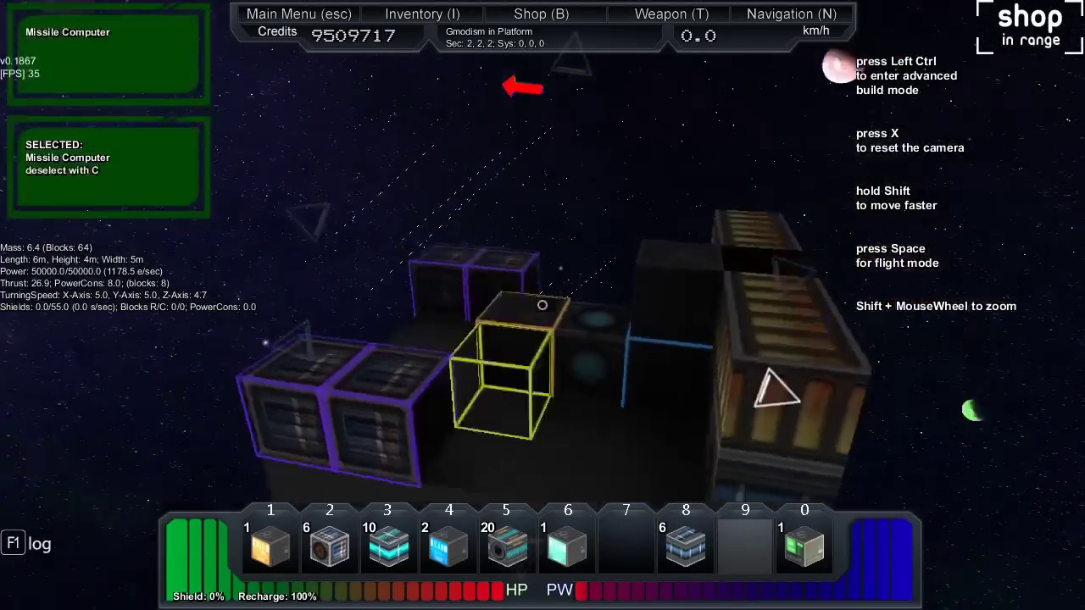
pyautogui.press('a')
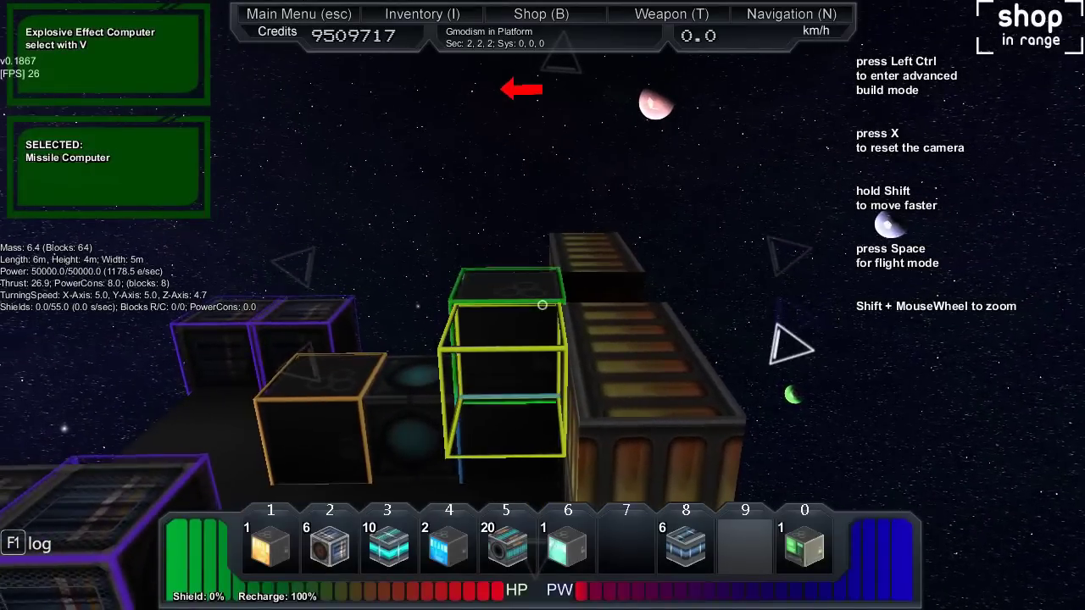
# Step: Switch to flight mode and confirm slot 2's missile shows 100% support and 100% effect
pyautogui.press('space')
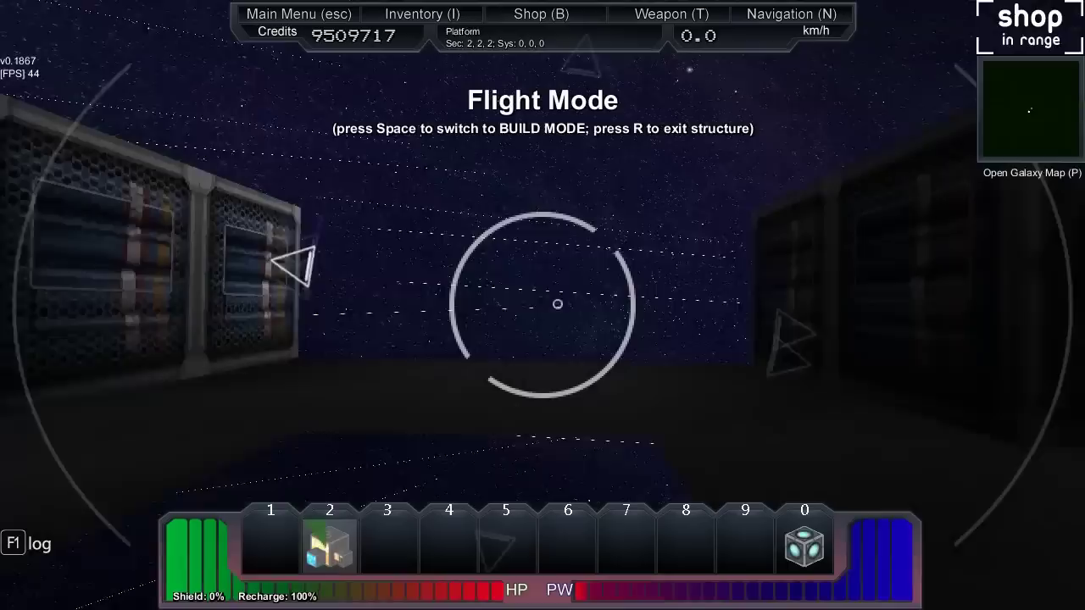
pyautogui.press('t')
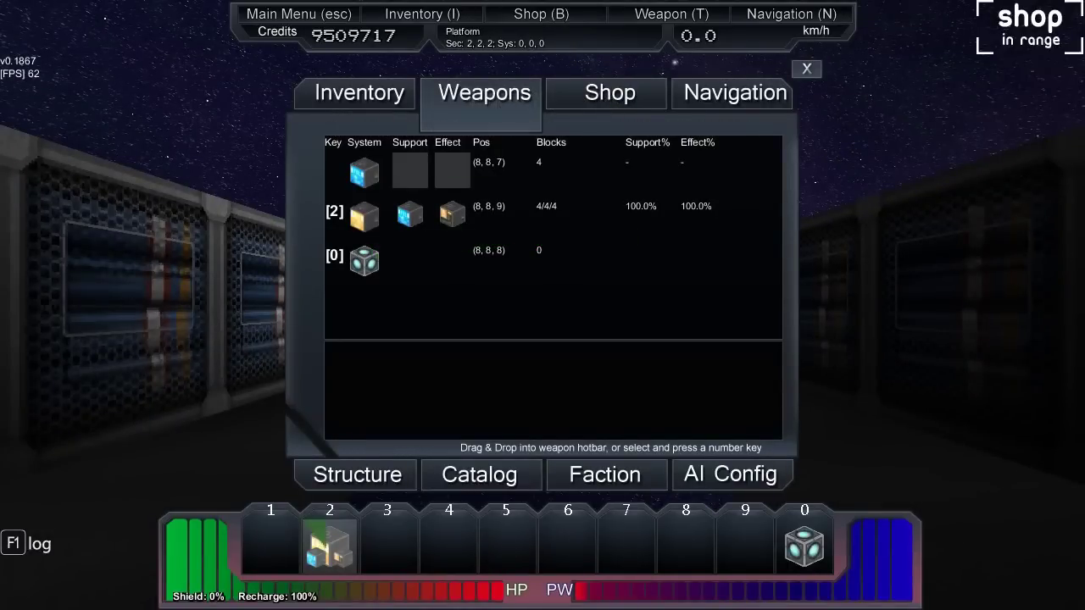
pyautogui.press('t')
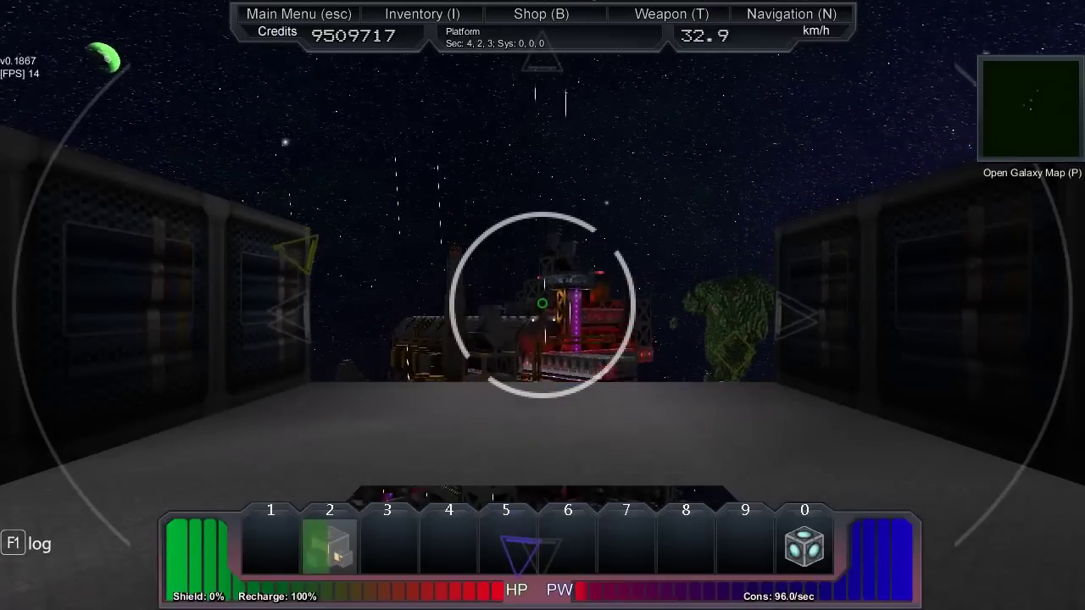
# Step: Fly toward the derelict station, fire the missile weapon at it, then return to building
pyautogui.press('w')
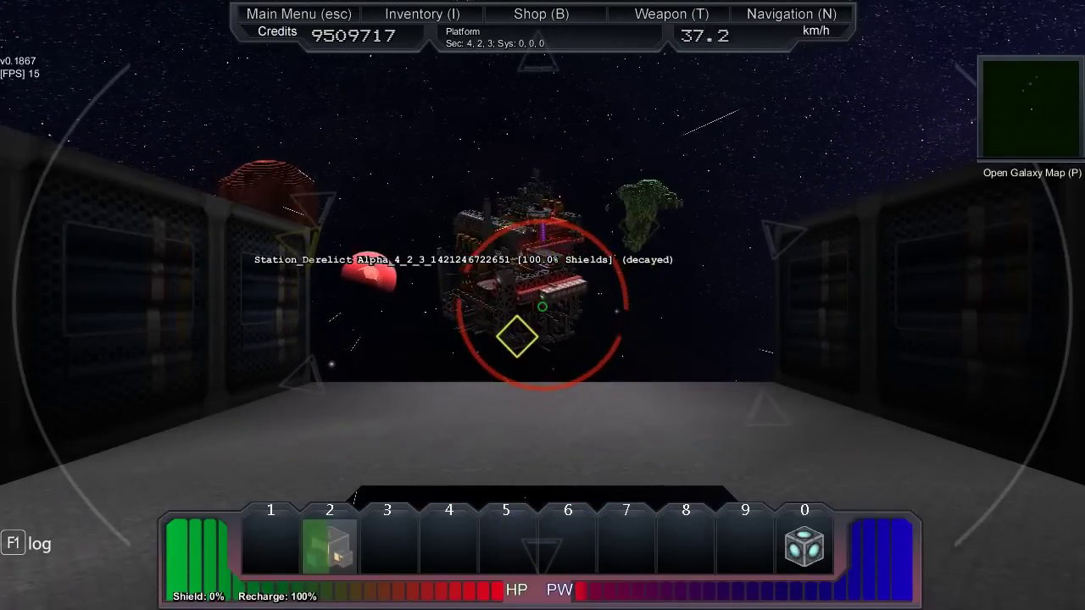
pyautogui.press('s')
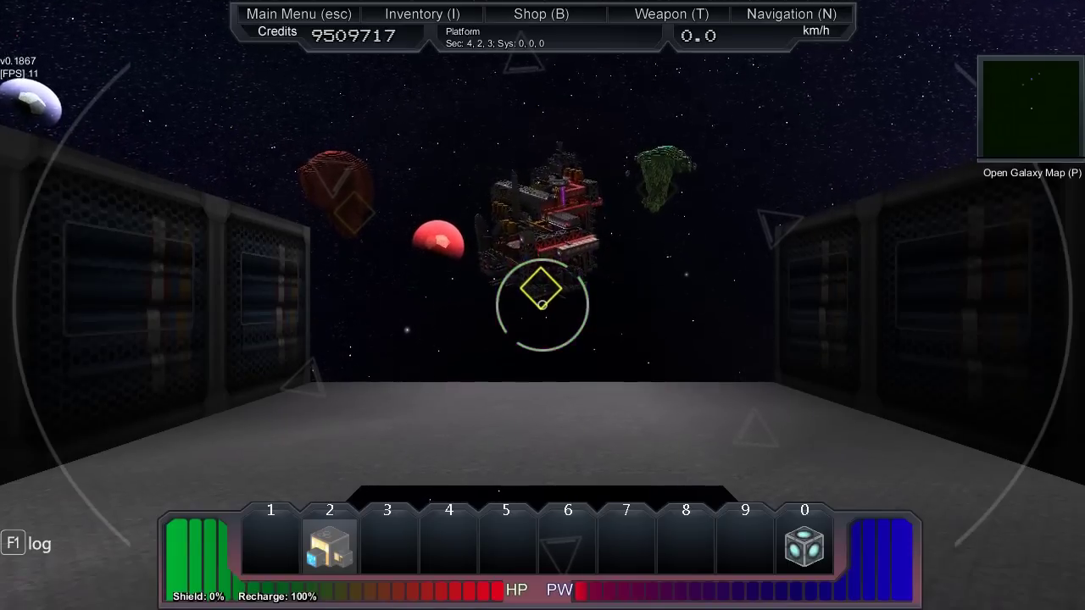
pyautogui.click(542, 305)
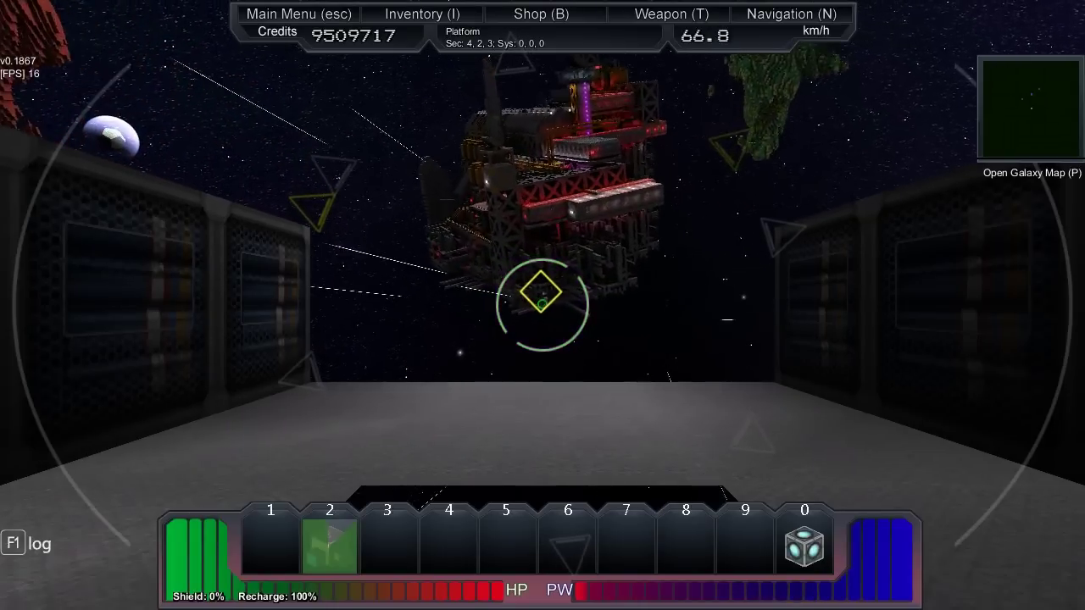
pyautogui.press('s')
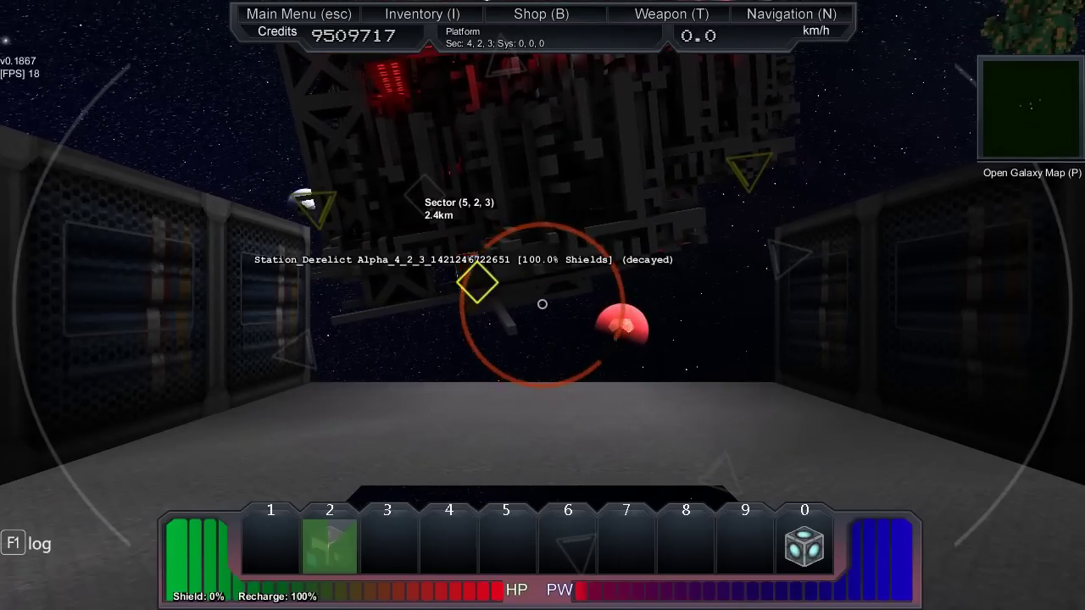
pyautogui.press('space')
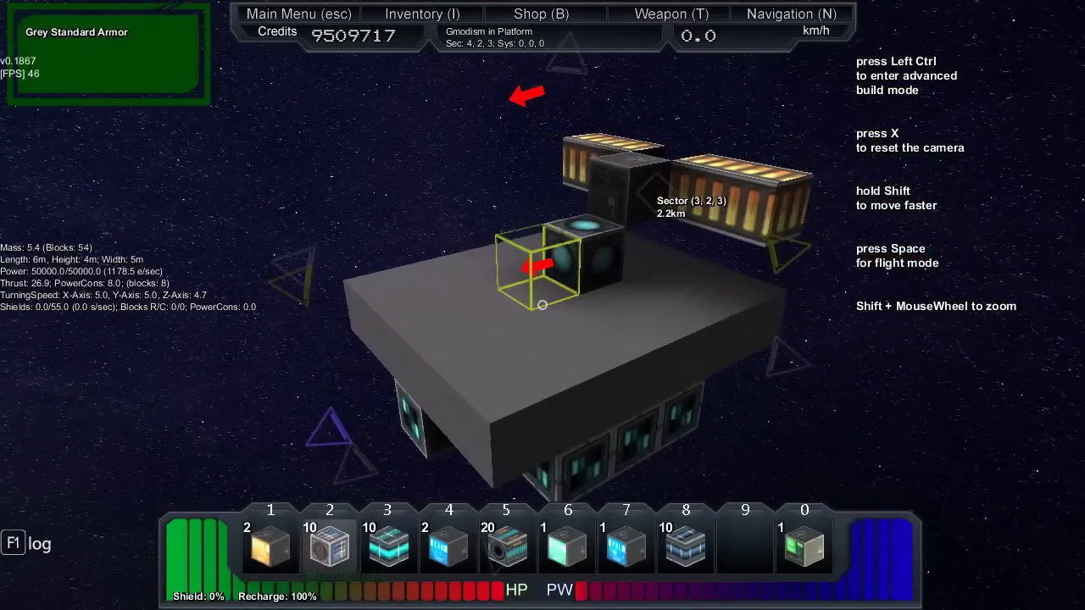
pyautogui.scroll(5, 543, 305)
# Step: Place a cannon computer with a row of cannon barrels beside it
pyautogui.click(542, 305)
pyautogui.scroll(-1, 543, 305)
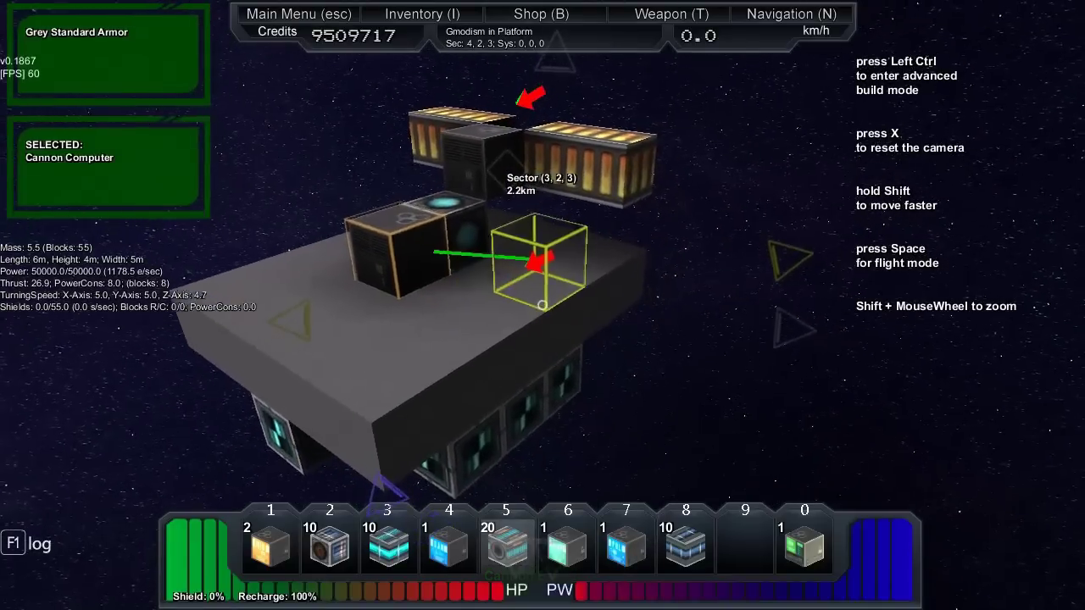
pyautogui.click(542, 304)
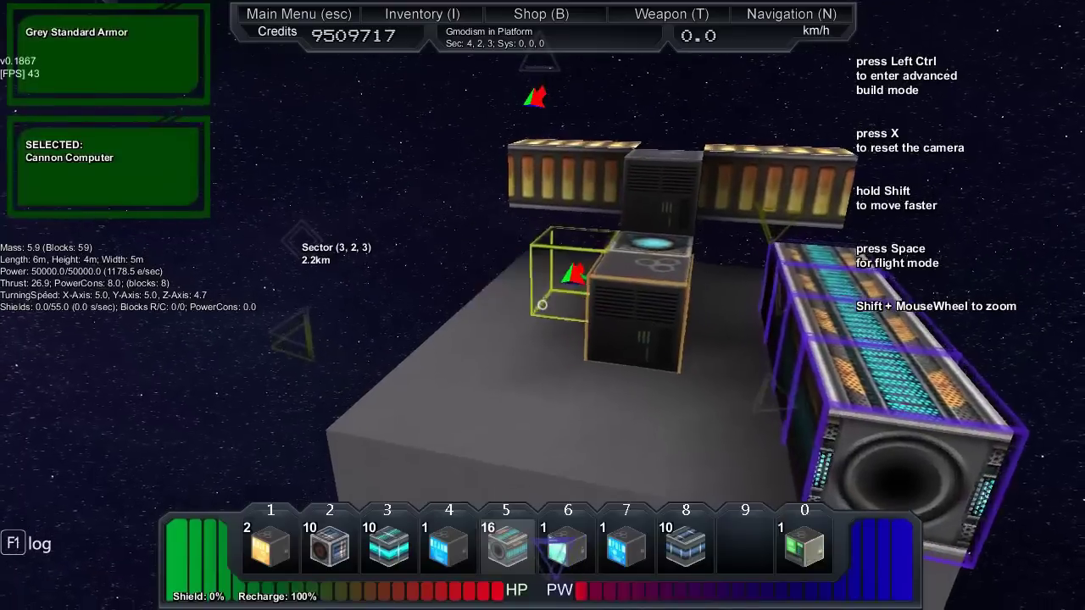
pyautogui.click(542, 305)
pyautogui.click(543, 305)
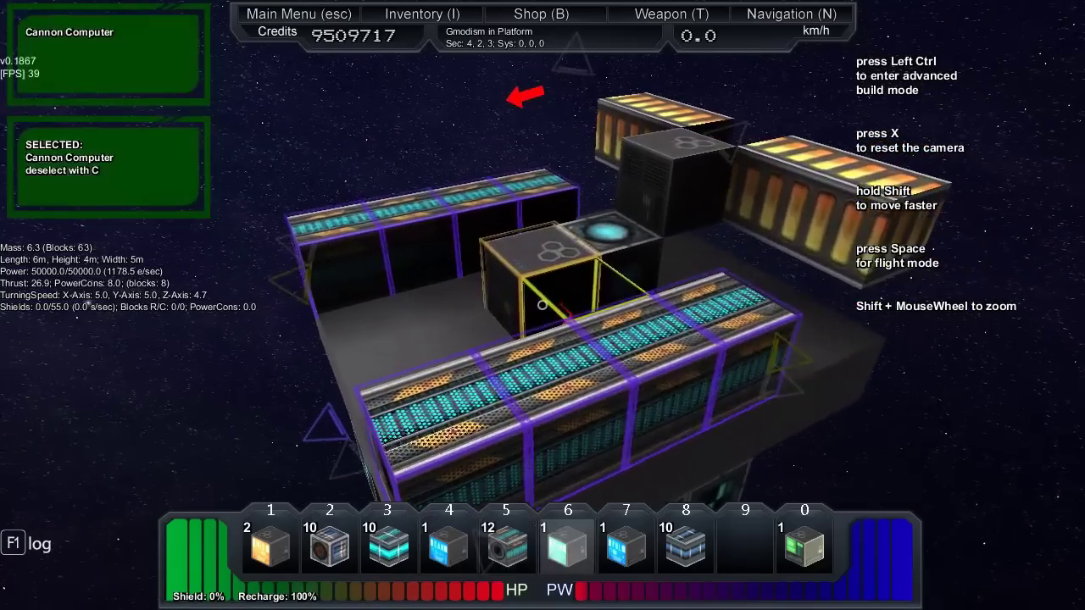
# Step: Place a missile computer with missile tubes beside it
pyautogui.press('4')
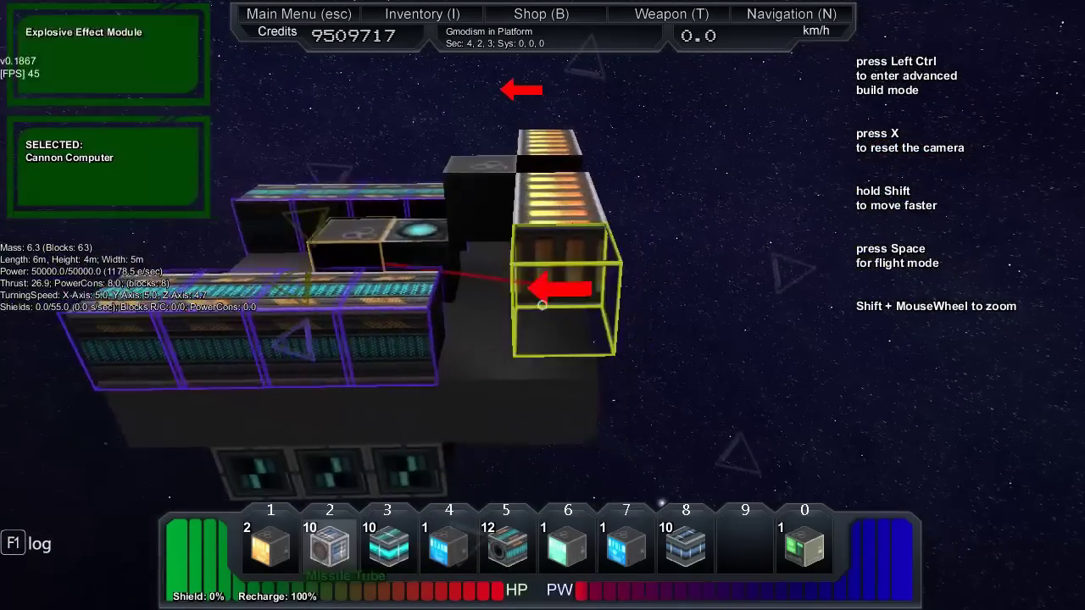
pyautogui.press('1')
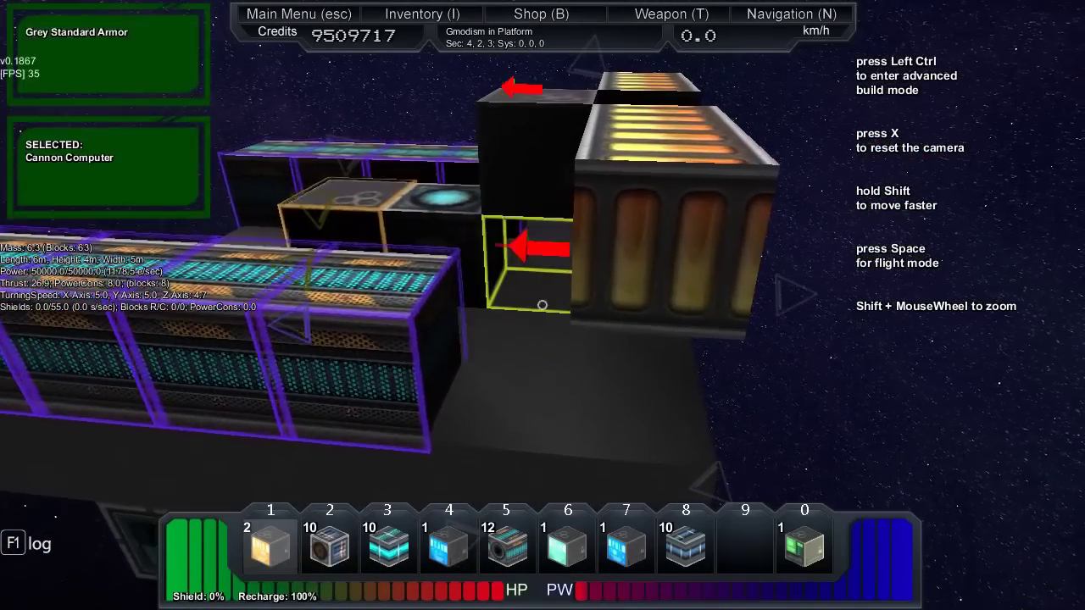
pyautogui.click(542, 306)
pyautogui.scroll(-1, 542, 305)
pyautogui.scroll(1, 543, 305)
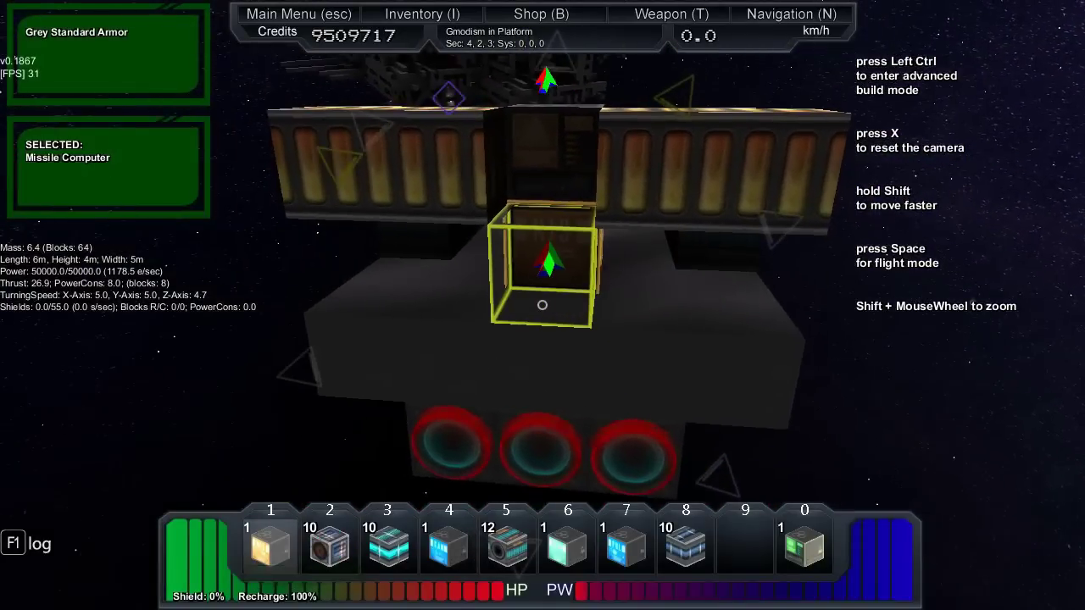
pyautogui.scroll(-1, 542, 305)
pyautogui.scroll(-1, 542, 305)
pyautogui.scroll(1, 542, 305)
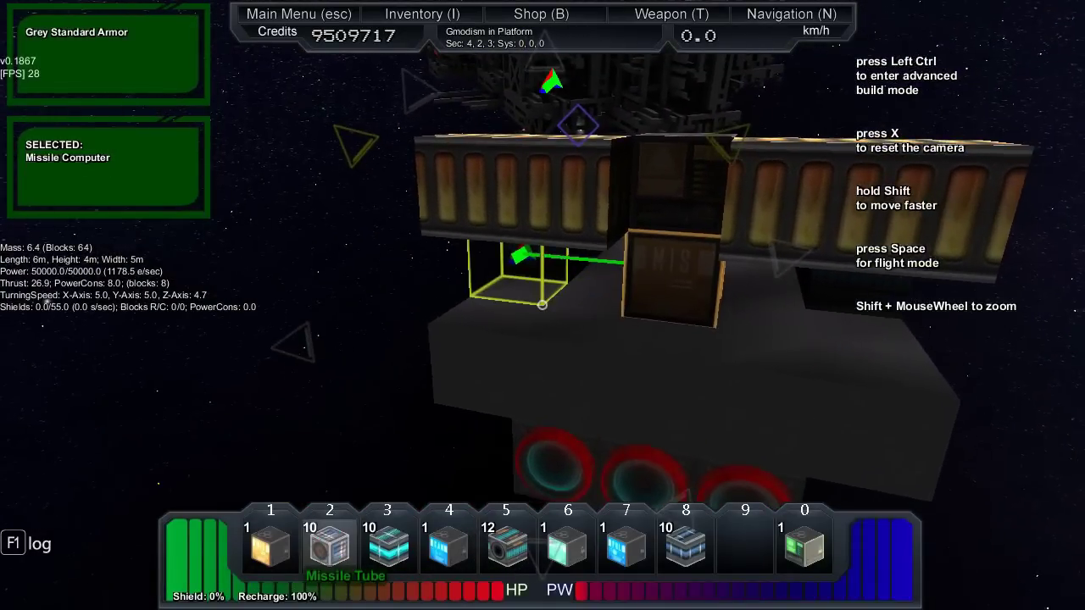
pyautogui.click(543, 305)
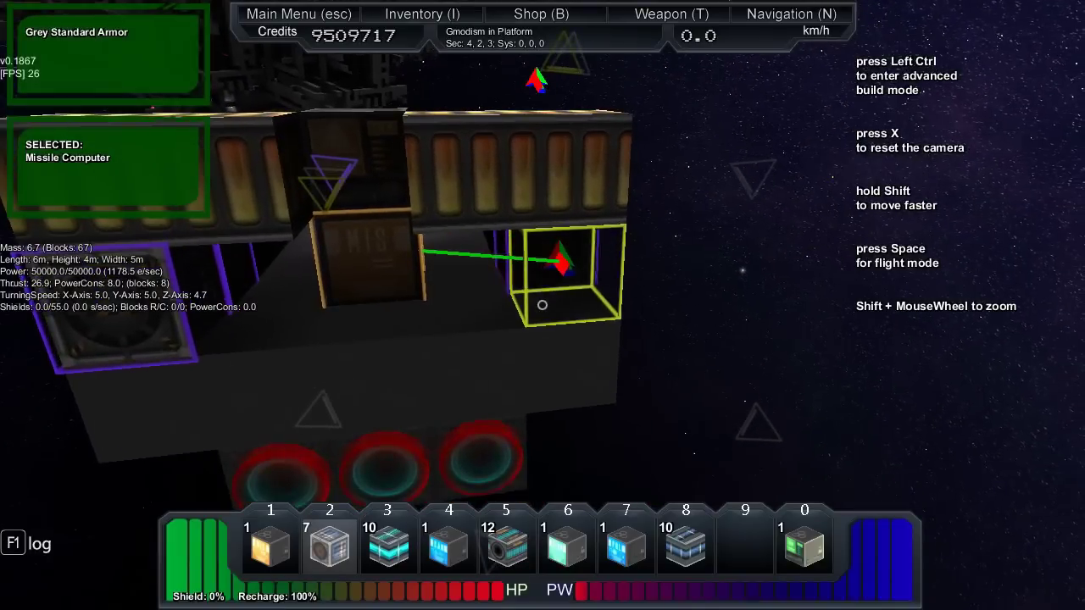
pyautogui.click(543, 305)
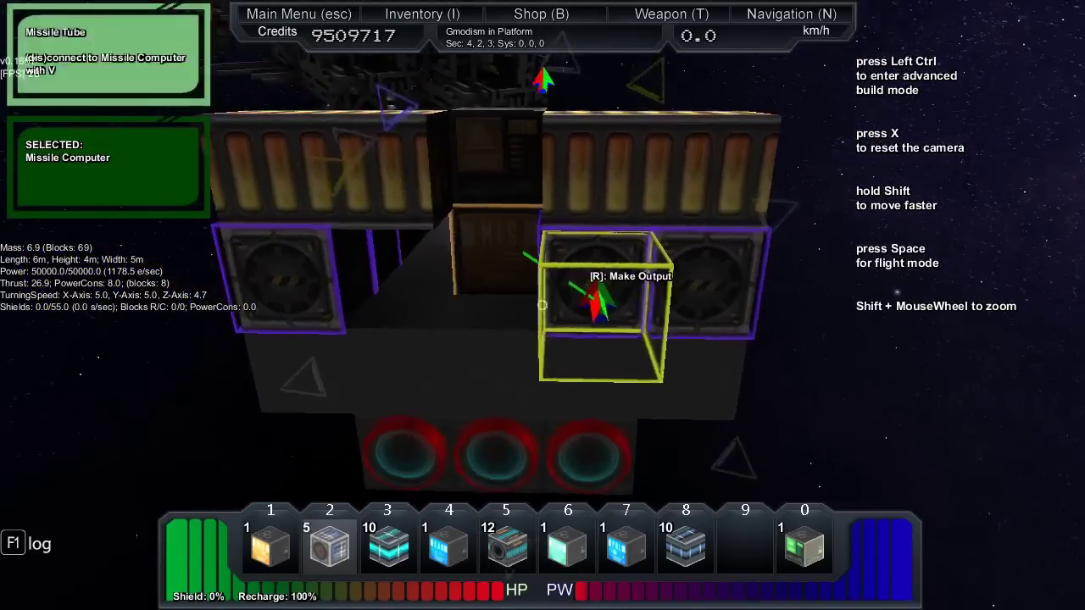
pyautogui.click(542, 305)
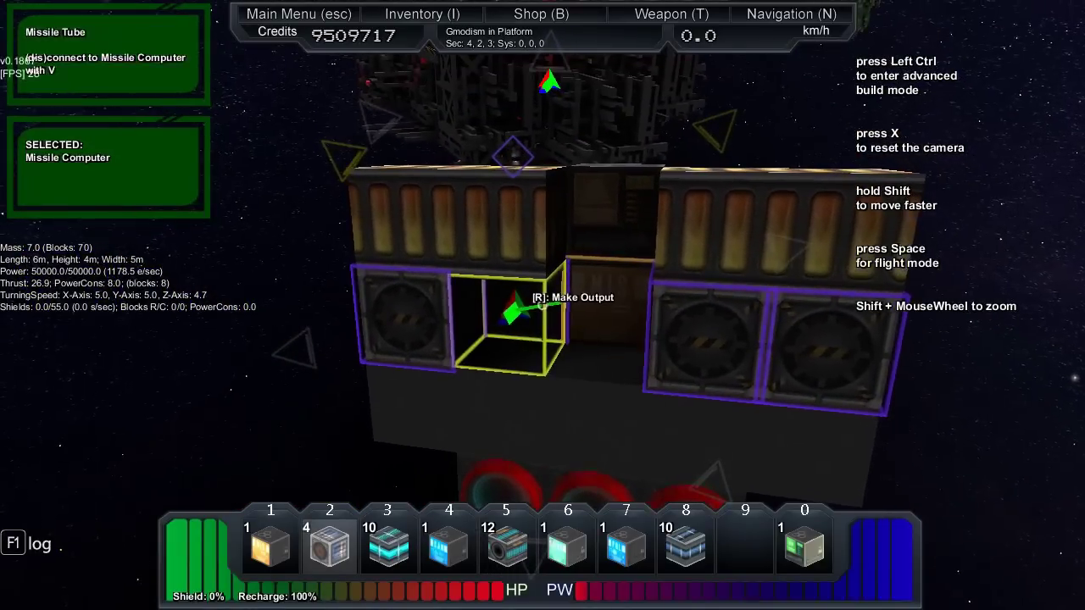
# Step: Fix a misplaced tube, add left-side missile tubes, and show the weapons overview in flight
pyautogui.click(542, 305)
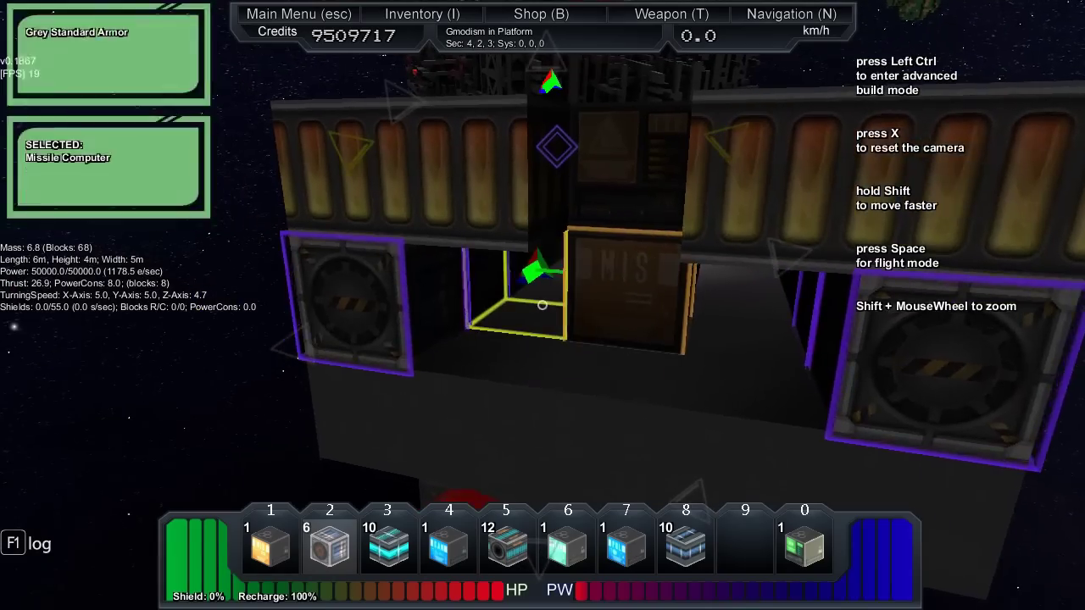
pyautogui.click(542, 305)
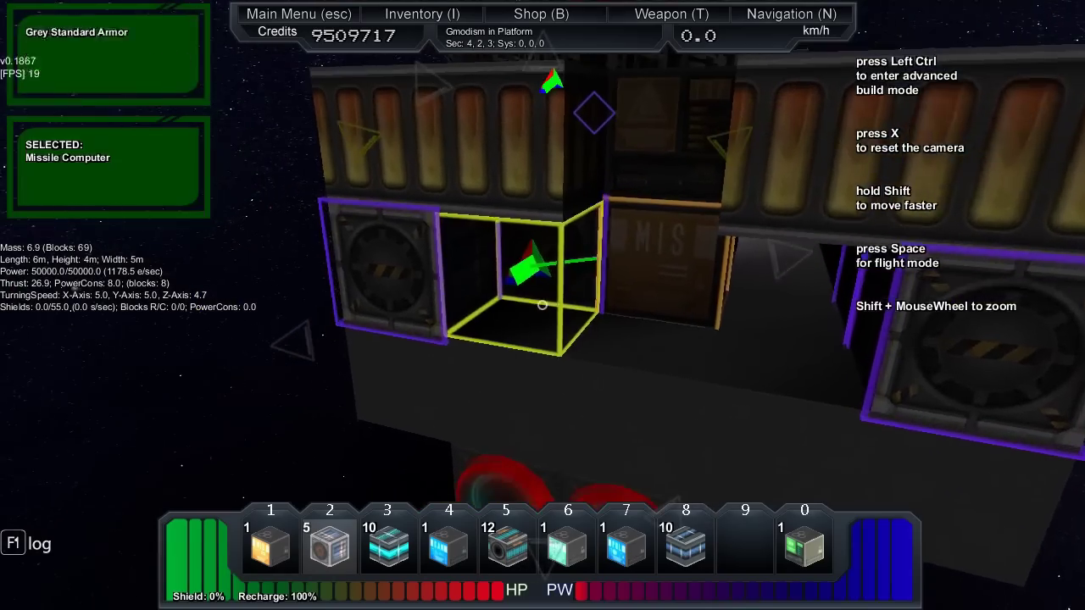
pyautogui.click(542, 305)
pyautogui.click(542, 305)
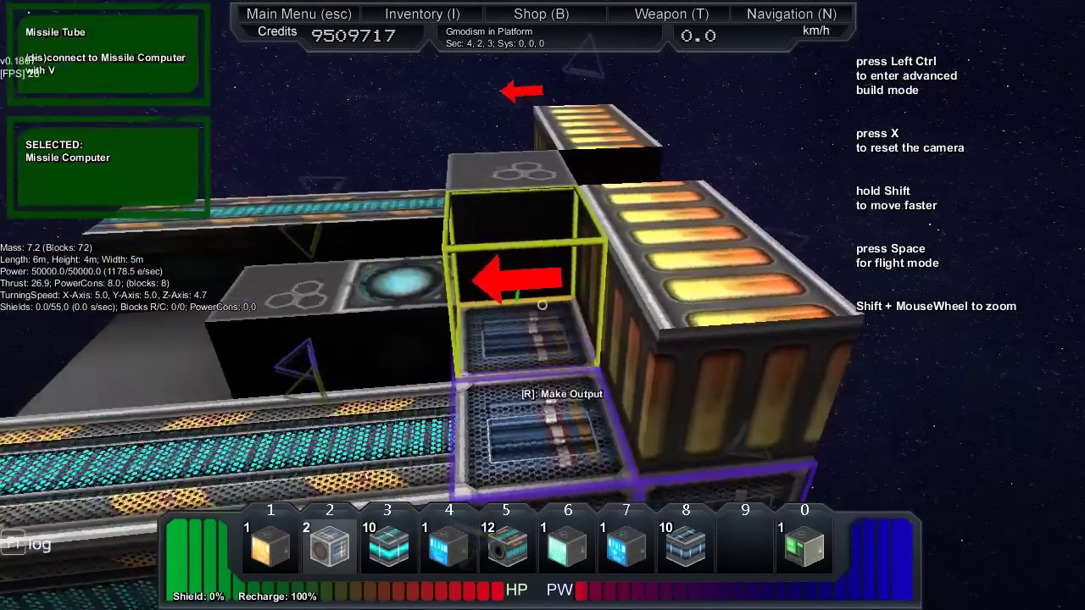
pyautogui.press('space')
pyautogui.press('t')
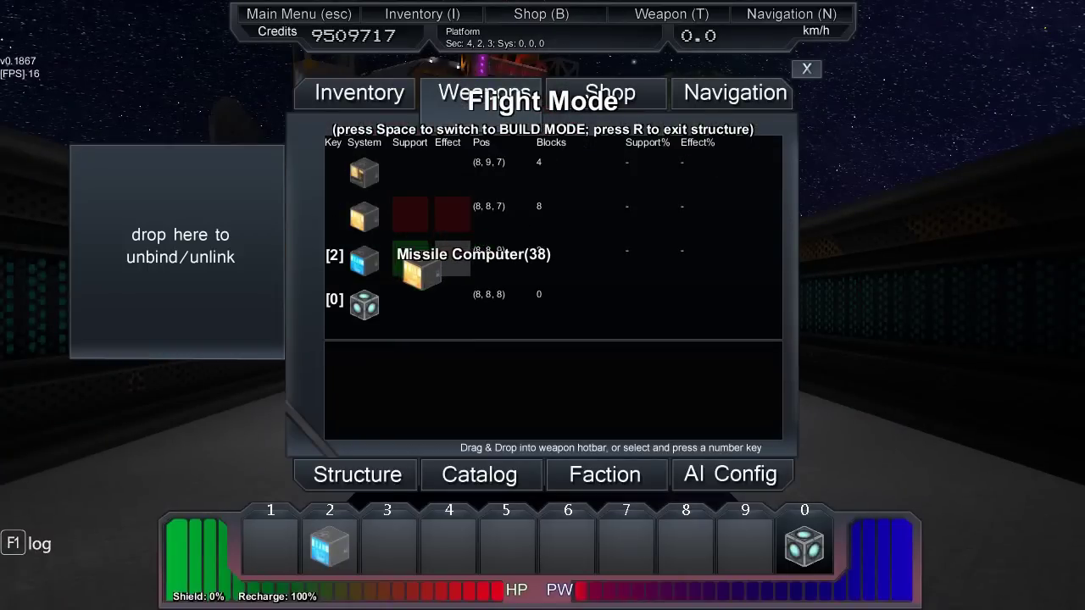
# Step: Assign the Missile Computer as weapon 2's support and the second system as its effect
pyautogui.moveTo(416, 271); pyautogui.dragTo(411, 259)
pyautogui.moveTo(460, 234); pyautogui.dragTo(451, 258)
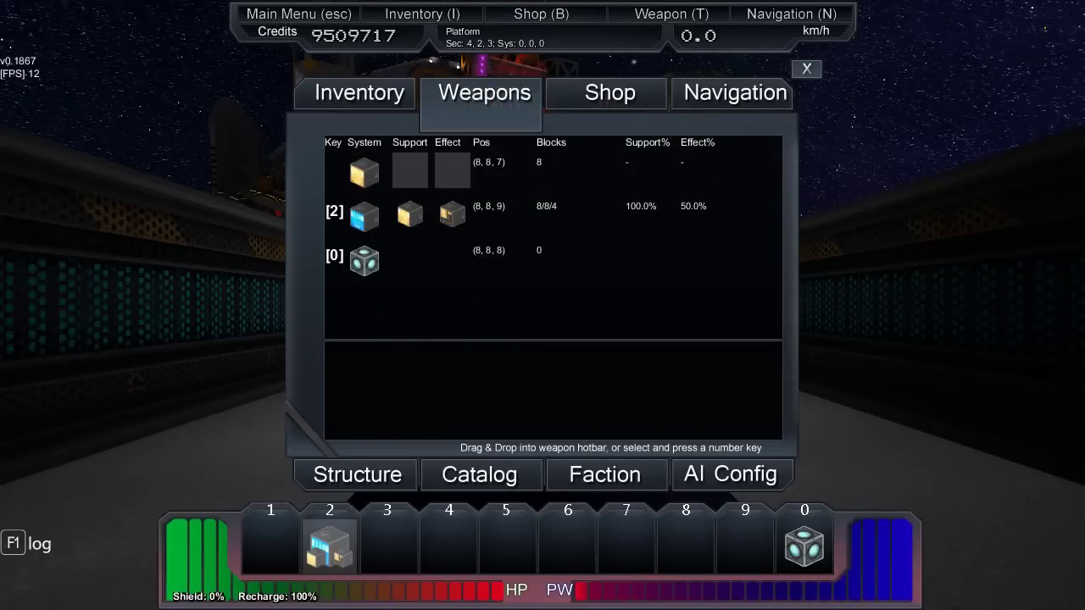
pyautogui.press('t')
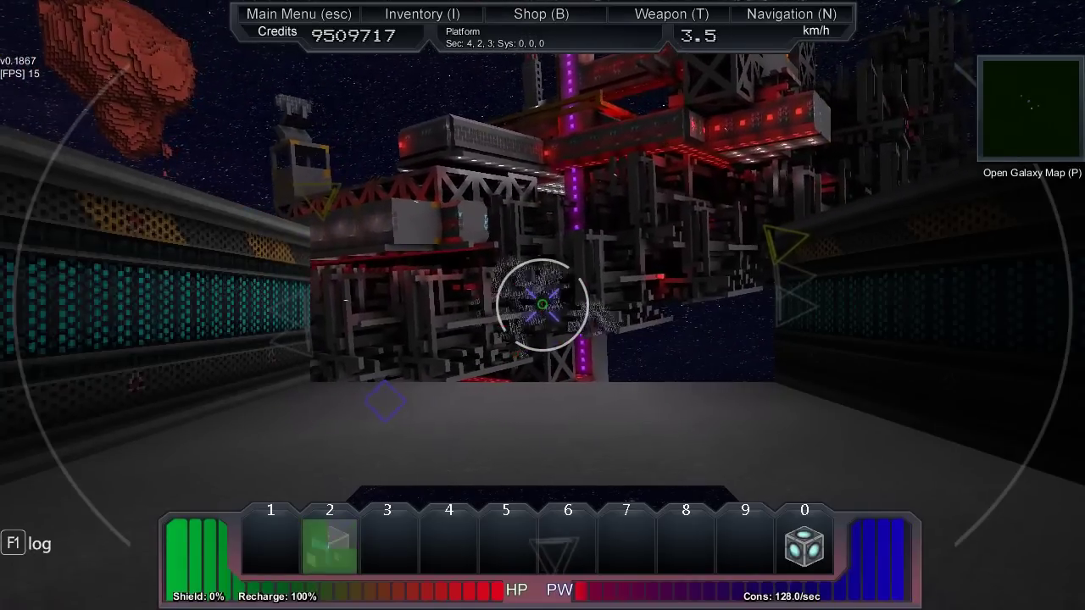
# Step: Place a Damage Beam Computer with rows of Damage Beam Modules, then select the beam computer
pyautogui.press('r')
pyautogui.click(542, 305)
pyautogui.scroll(-1, 543, 305)
pyautogui.scroll(3, 542, 305)
pyautogui.scroll(4, 543, 305)
pyautogui.scroll(2, 543, 305)
pyautogui.scroll(1, 542, 305)
pyautogui.scroll(1, 543, 305)
pyautogui.scroll(2, 542, 305)
pyautogui.scroll(1, 543, 305)
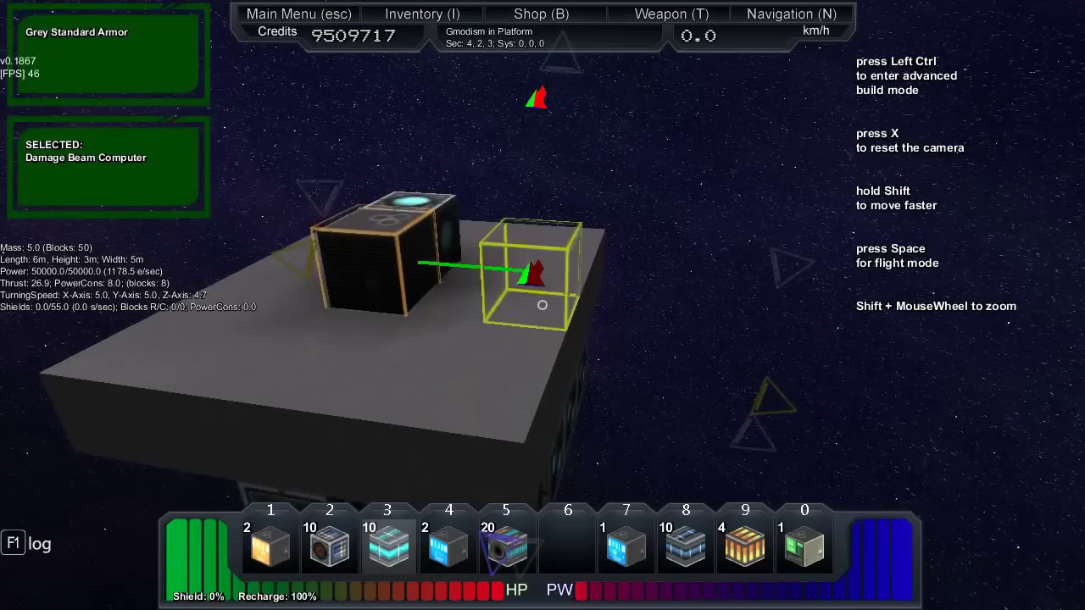
pyautogui.press('ctrl')
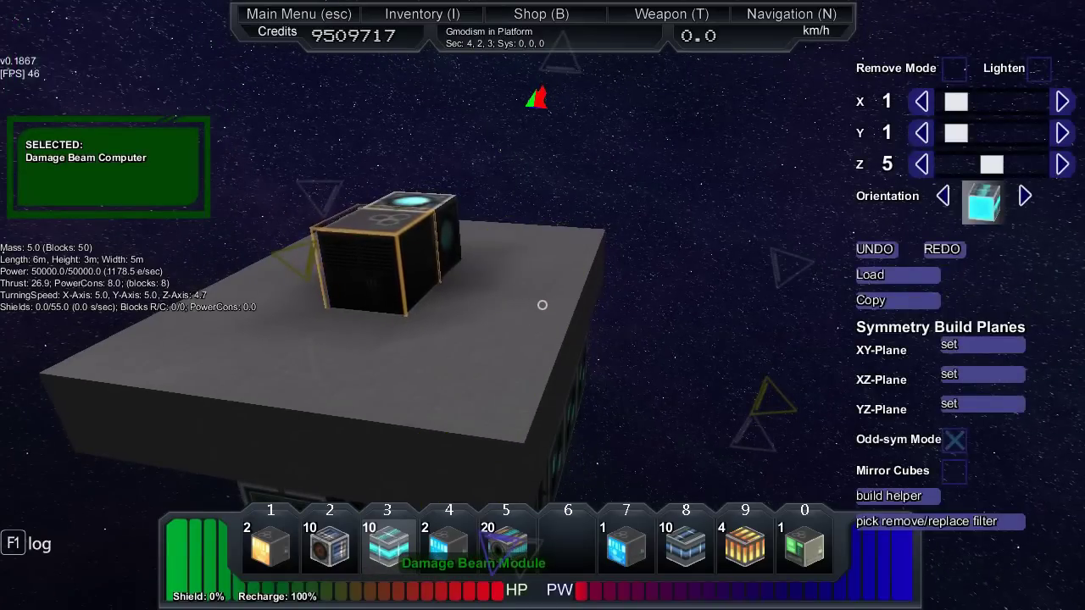
pyautogui.click(542, 305)
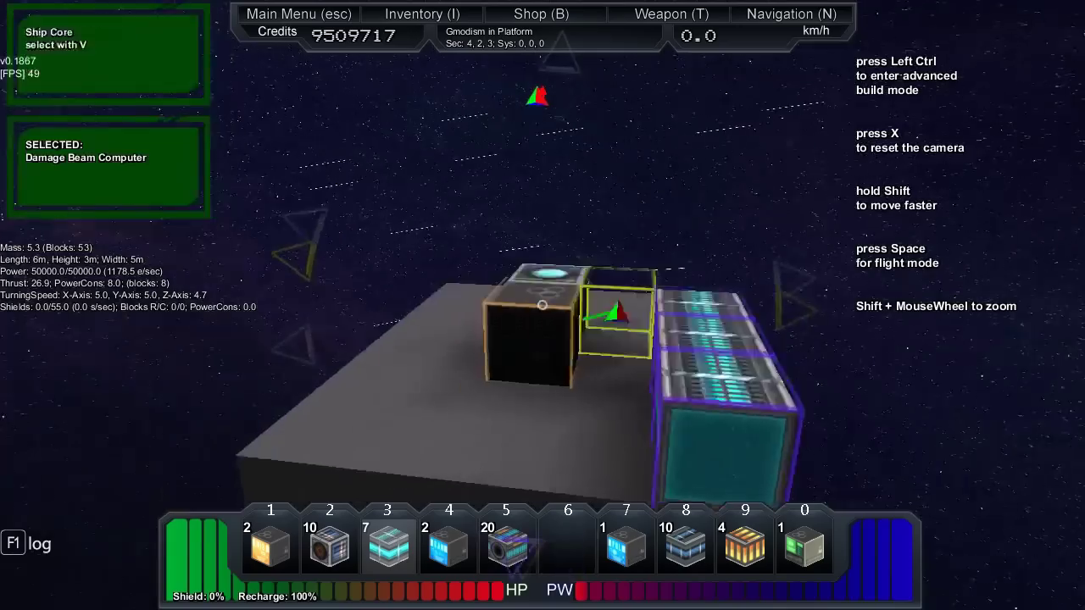
pyautogui.click(543, 306)
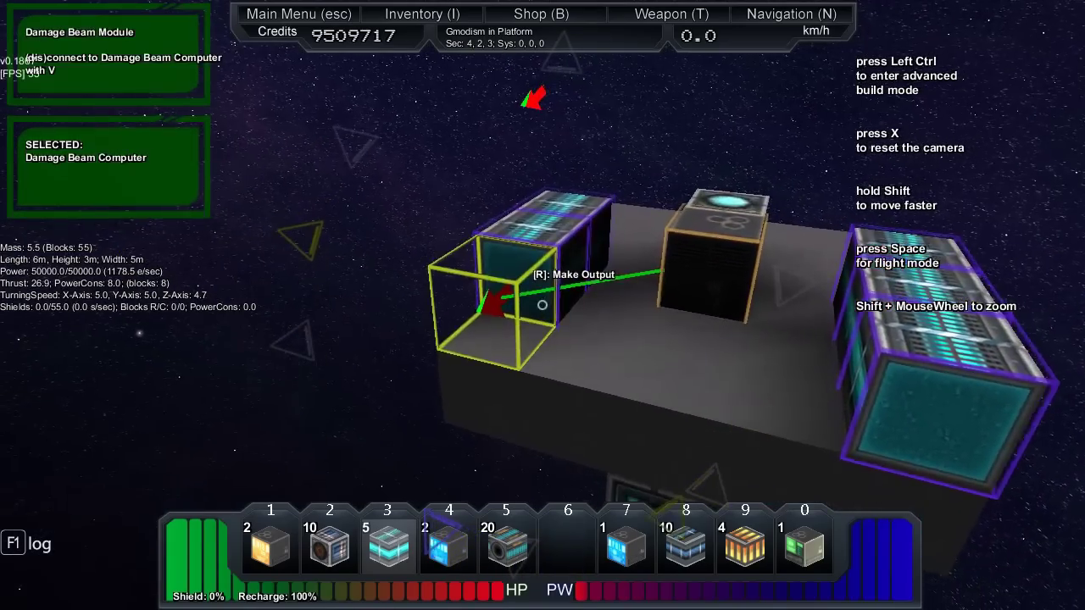
pyautogui.click(542, 305)
pyautogui.scroll(1, 542, 305)
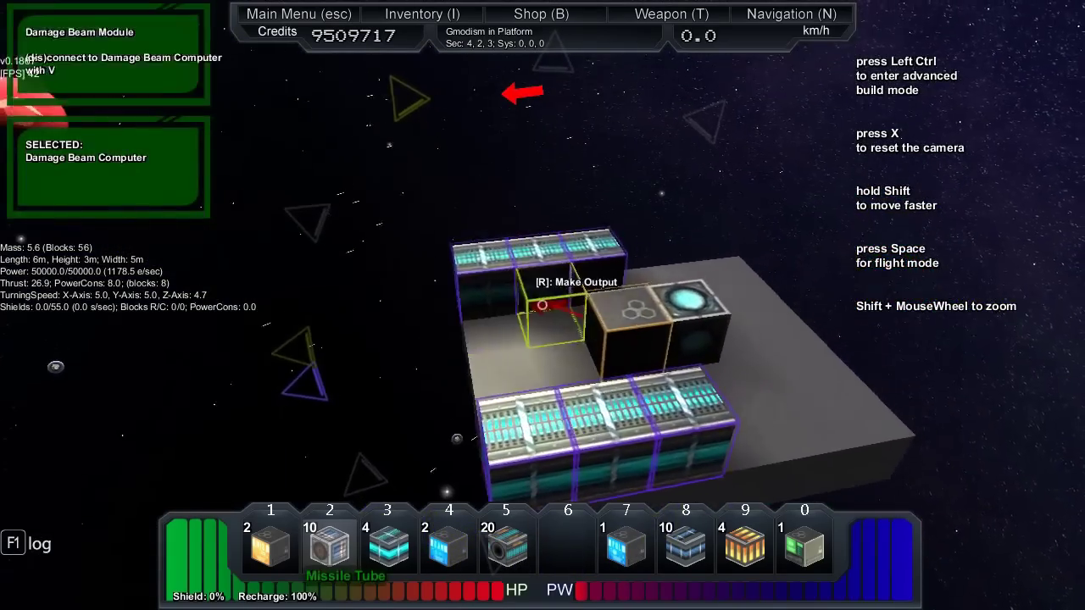
pyautogui.press('w')
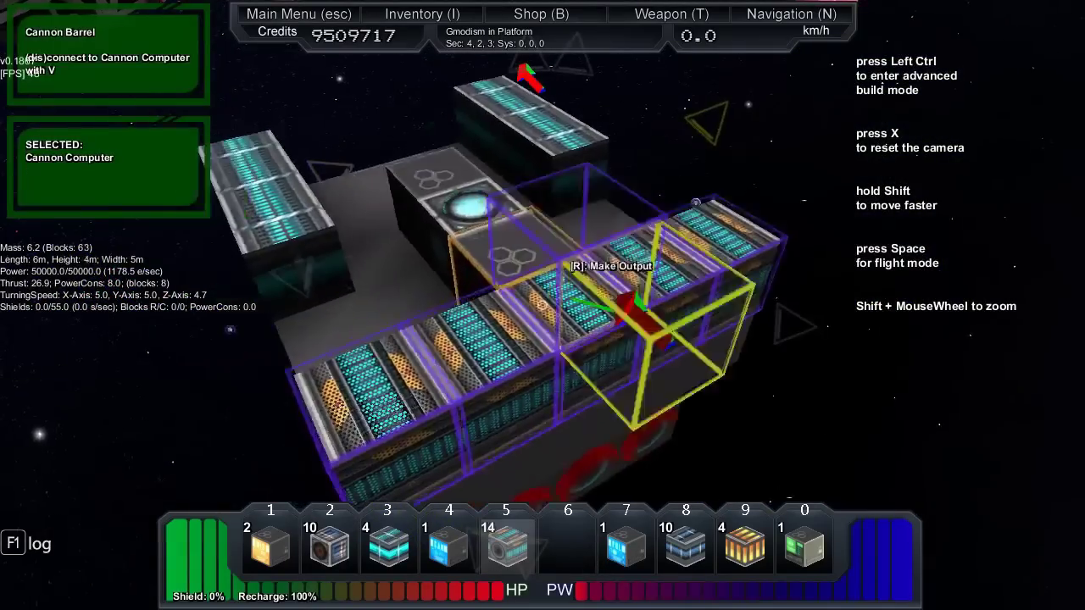
pyautogui.press('v')
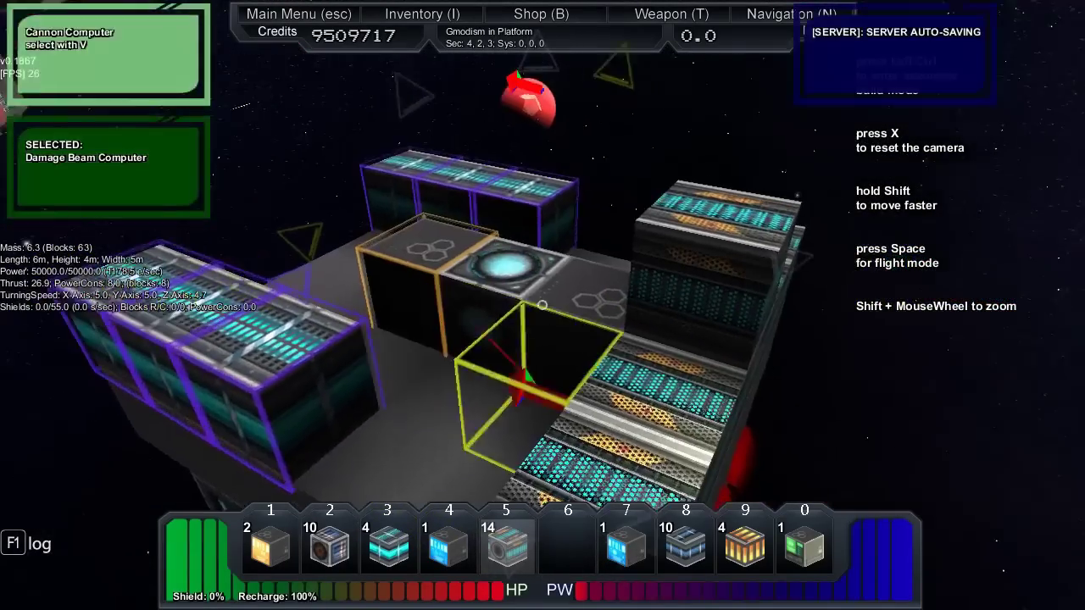
# Step: Switch to flight mode to test-fire the beam at the station
pyautogui.press('space')
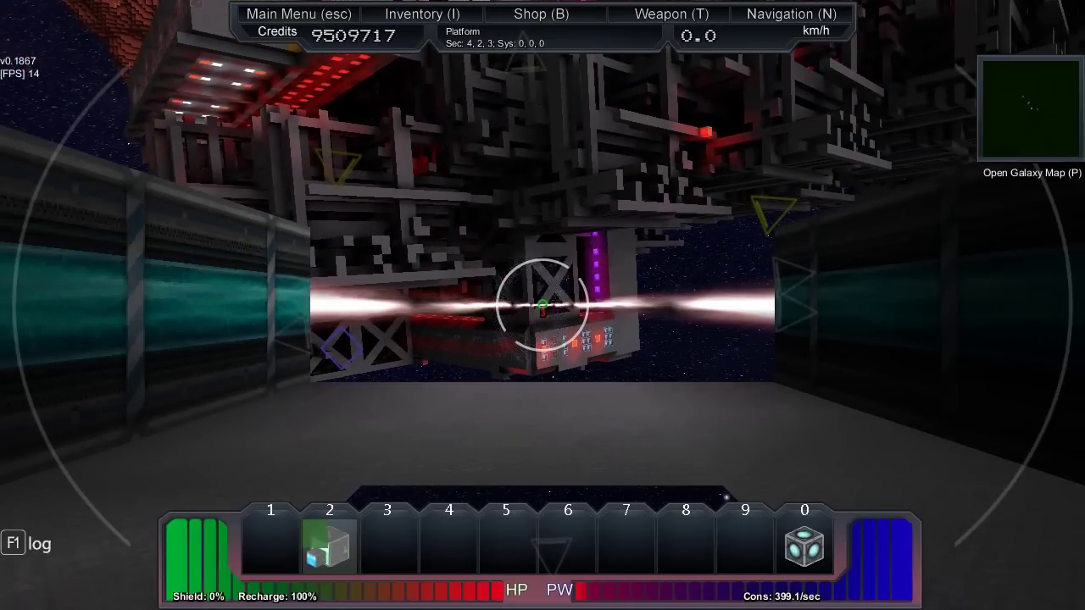
# Step: Back in build mode, clear a platform block and place the Damage Pulse Computer from slot 7
pyautogui.press('space')
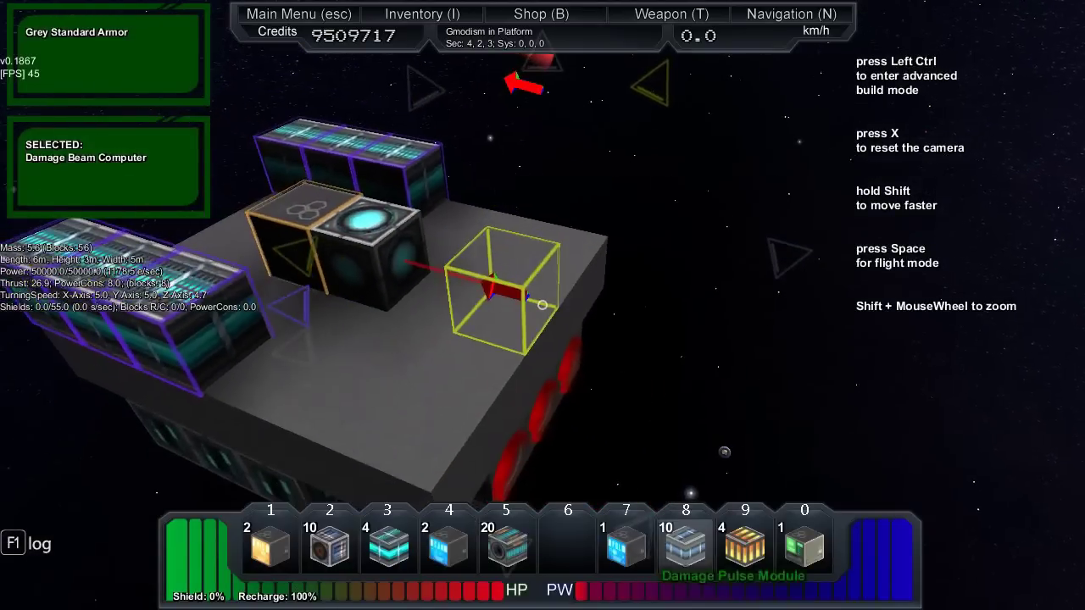
pyautogui.press('7')
pyautogui.click(542, 305)
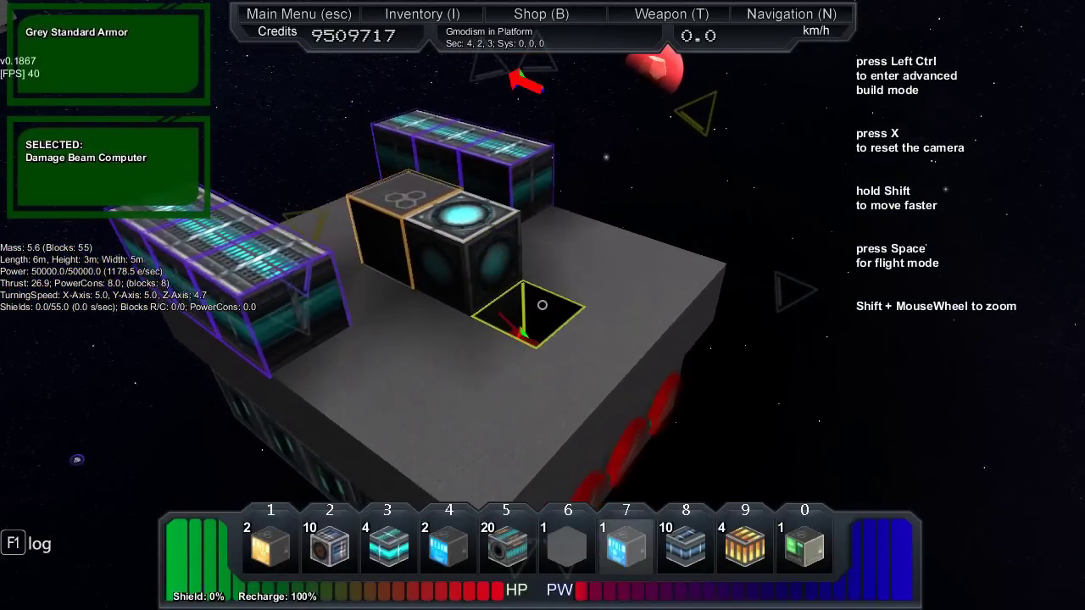
pyautogui.click(543, 305)
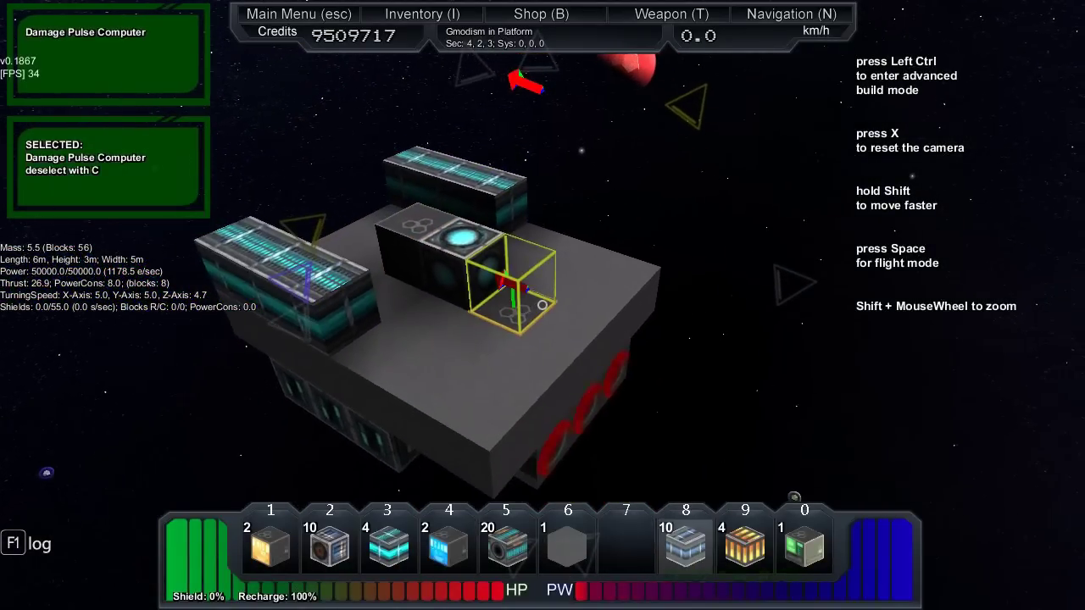
pyautogui.scroll(3, 542, 305)
pyautogui.scroll(1, 541, 305)
pyautogui.scroll(1, 542, 305)
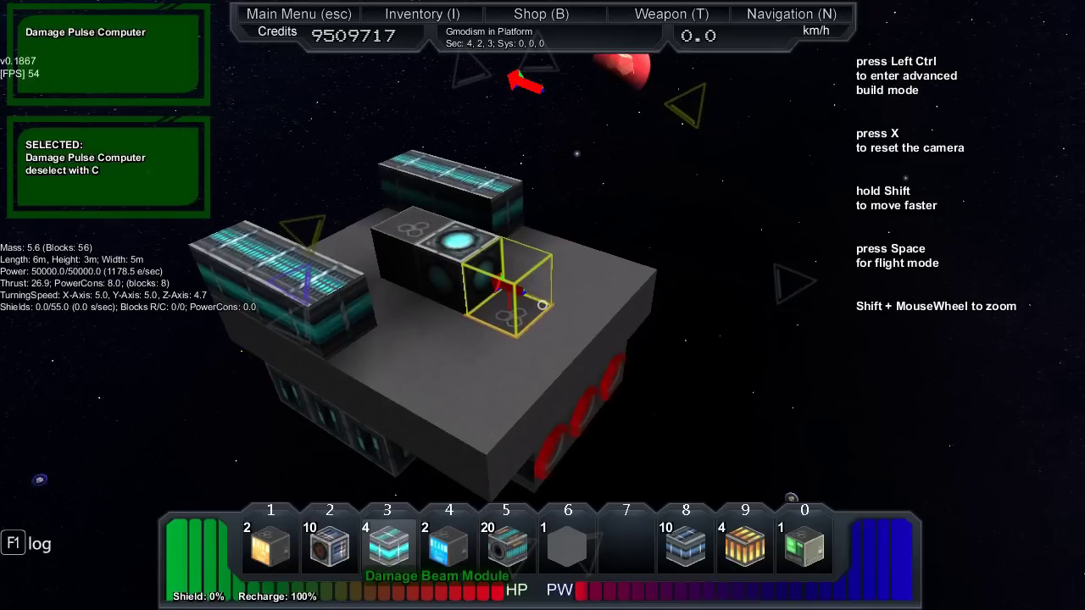
pyautogui.scroll(-1, 542, 305)
pyautogui.scroll(-1, 542, 305)
pyautogui.scroll(-2, 543, 305)
pyautogui.scroll(-1, 543, 305)
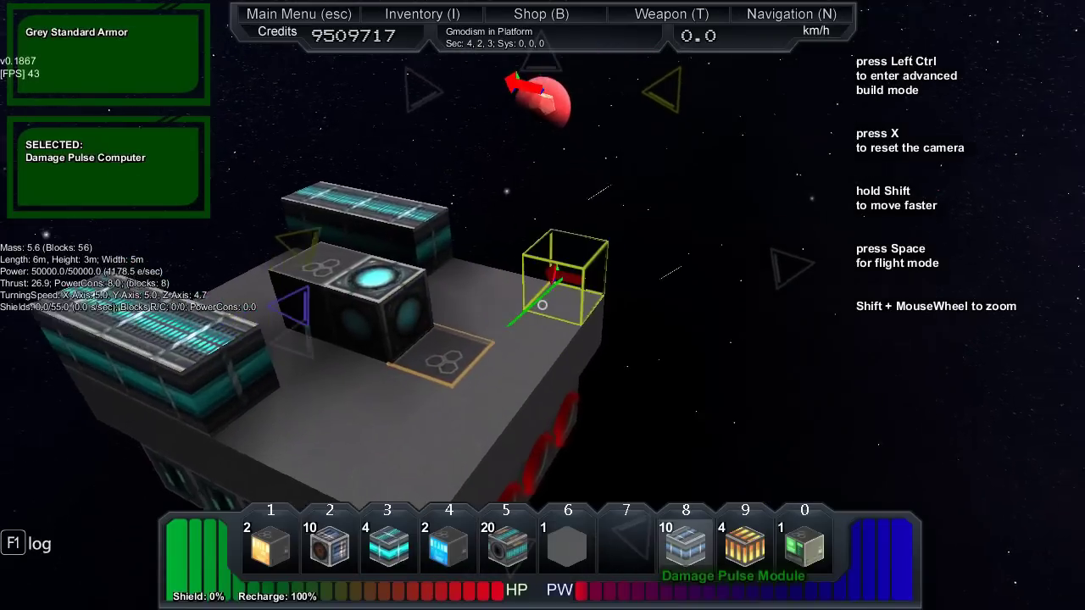
# Step: Lay a line of six Damage Pulse Modules beside the pulse computer, bringing the platform to 62 blocks
pyautogui.click(542, 305)
pyautogui.click(543, 306)
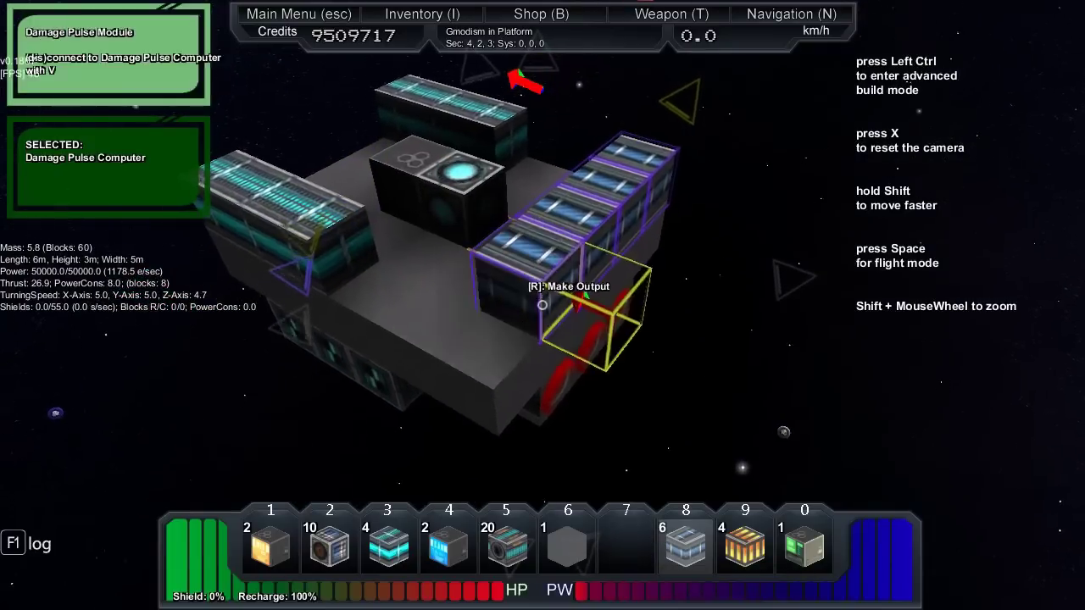
pyautogui.click(541, 305)
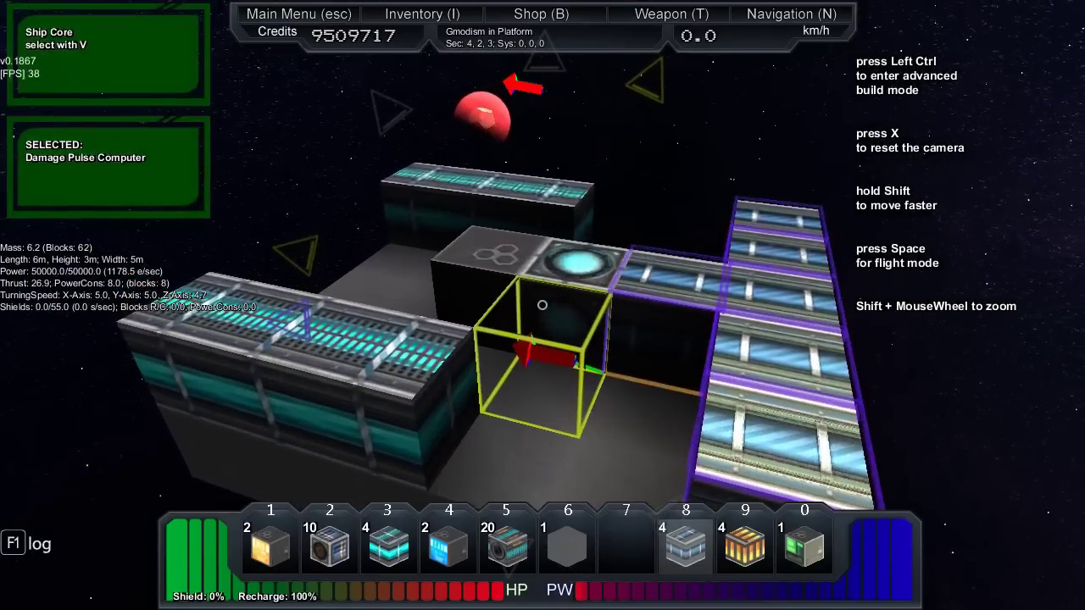
# Step: Link the Damage Beam Computer into weapon [2]'s Support slot in the Weapons panel
pyautogui.press('t')
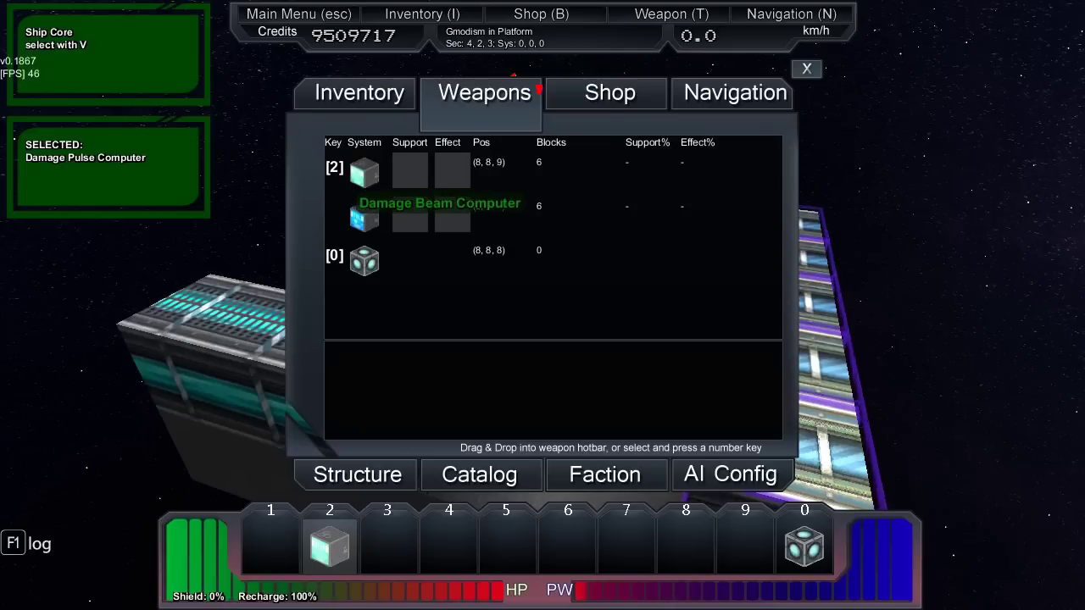
pyautogui.moveTo(364, 217); pyautogui.dragTo(410, 170)
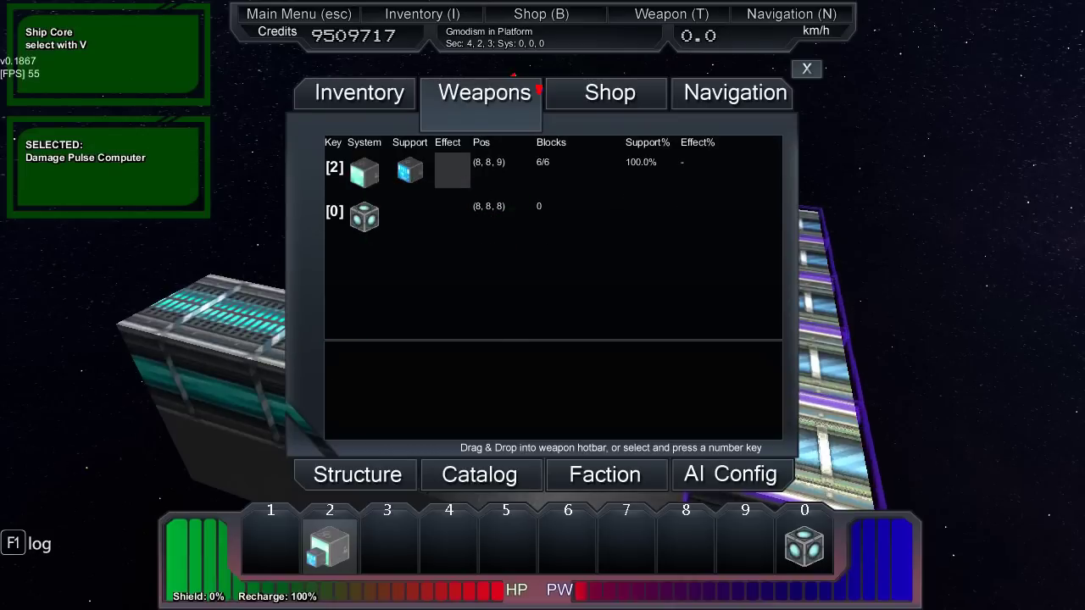
pyautogui.press('t')
# Step: Fly the platform toward the derelict station, fire weapon 3, then return to build mode
pyautogui.press('space')
pyautogui.press('3')
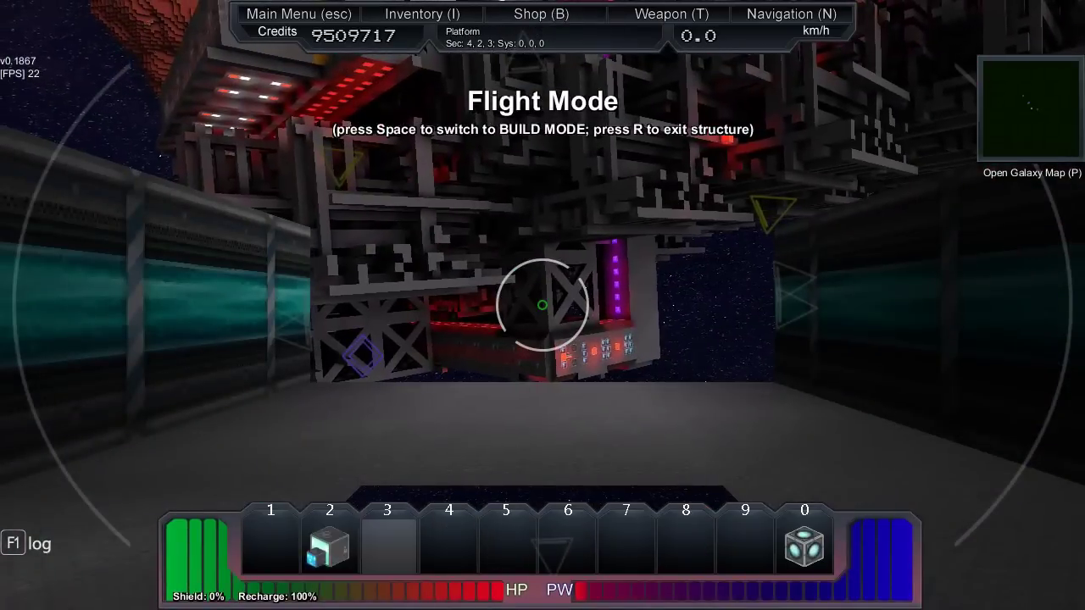
pyautogui.press('w')
pyautogui.click(542, 304)
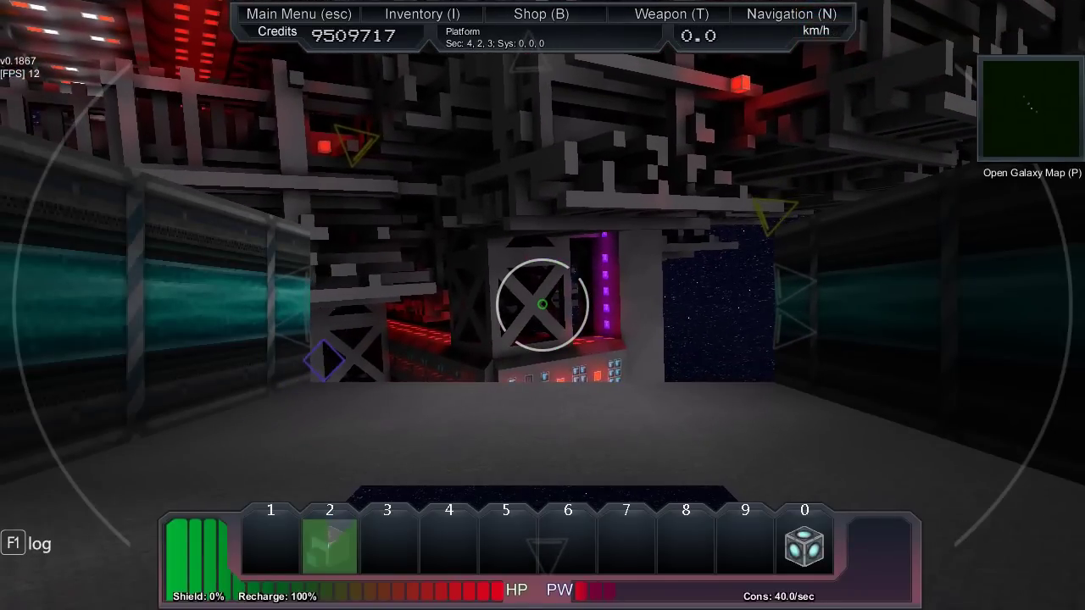
pyautogui.press('w')
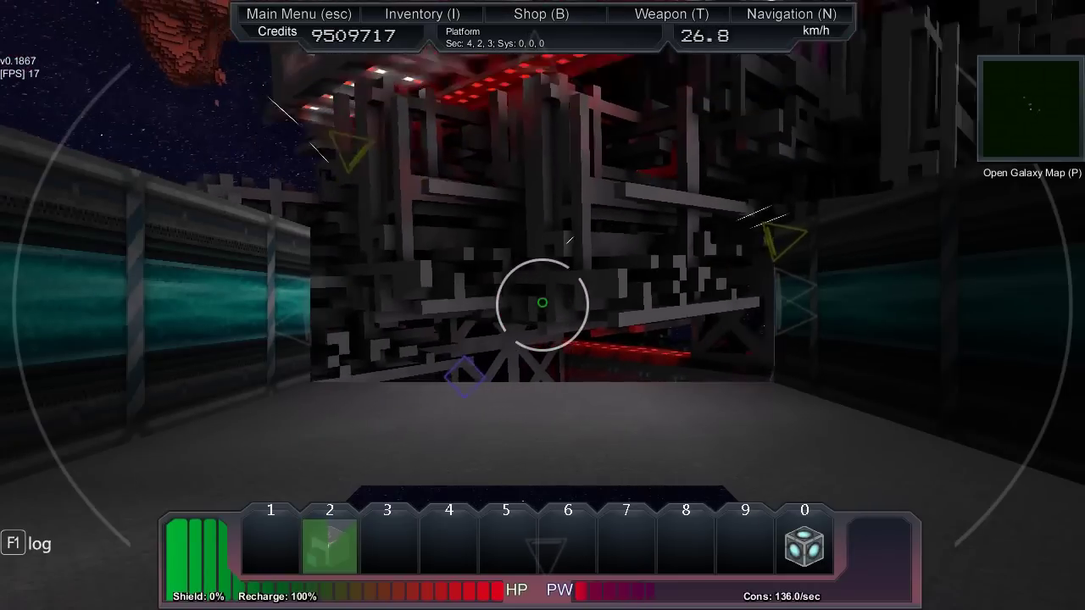
pyautogui.press('w')
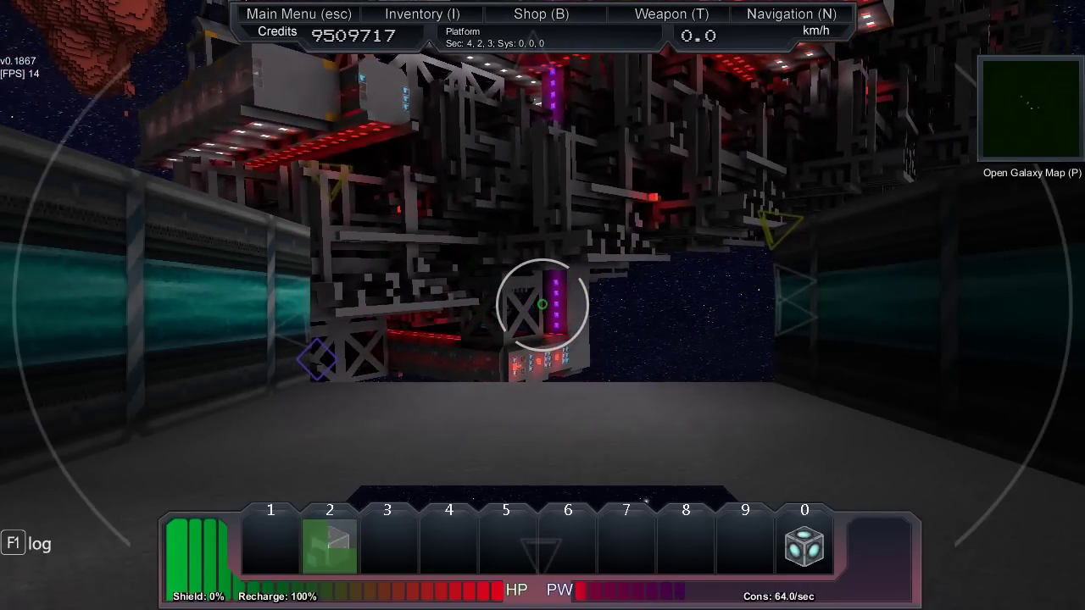
pyautogui.press('space')
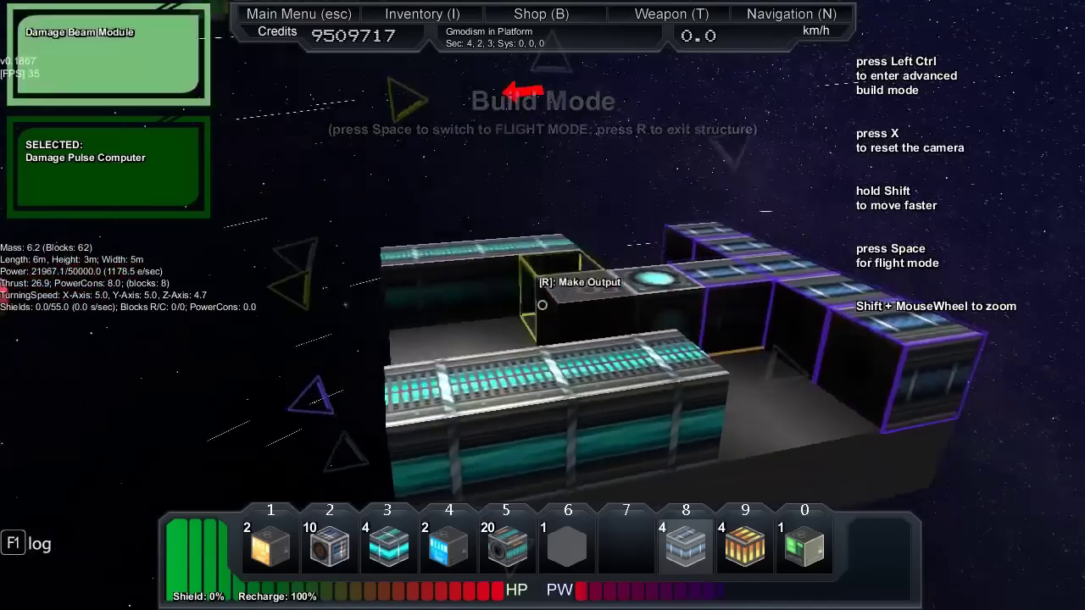
pyautogui.press('w')
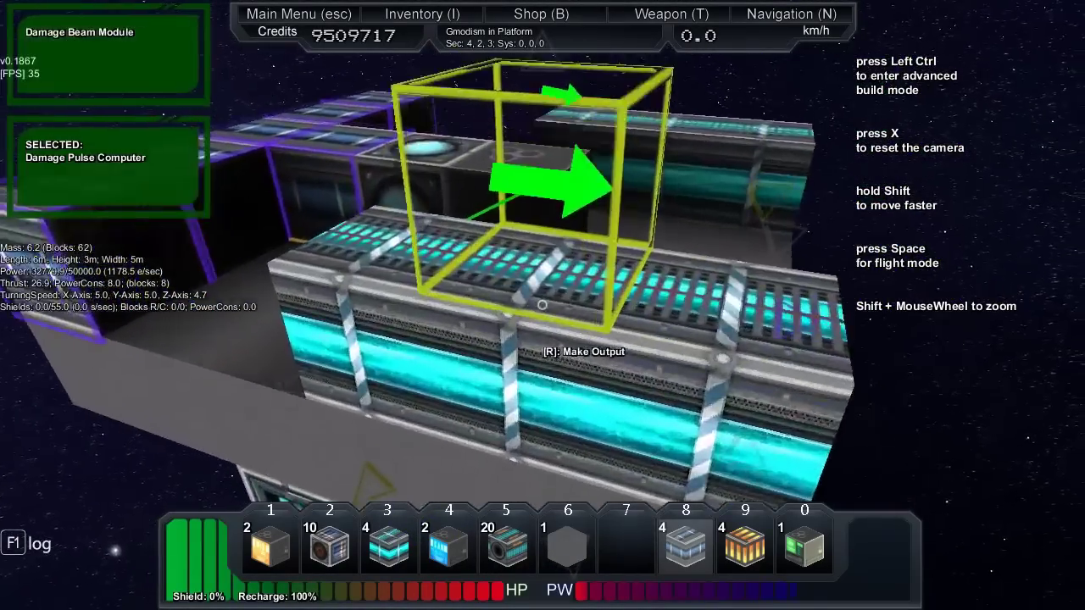
pyautogui.press('s')
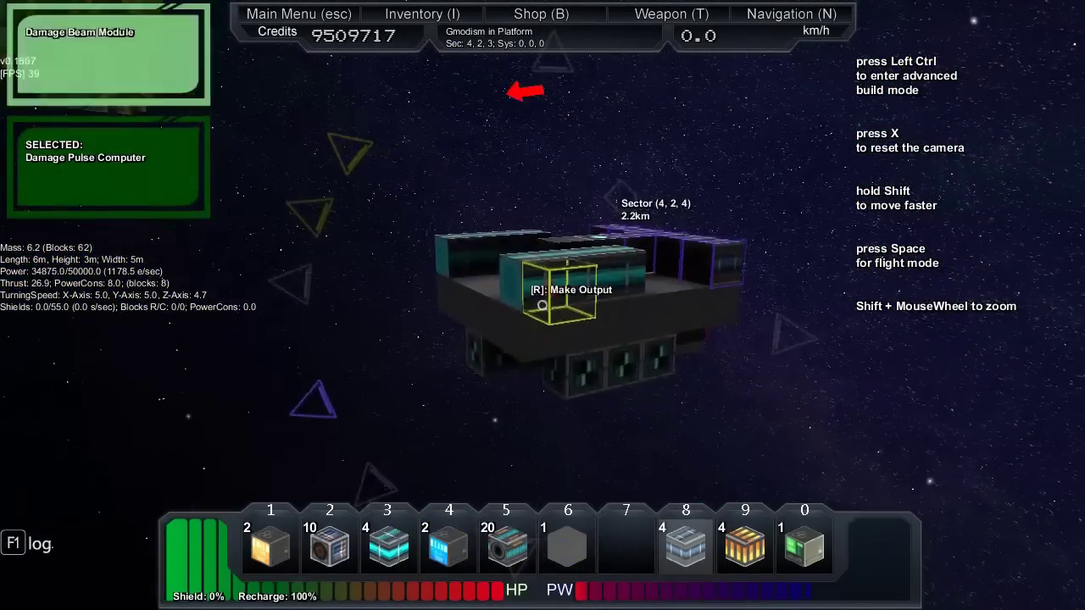